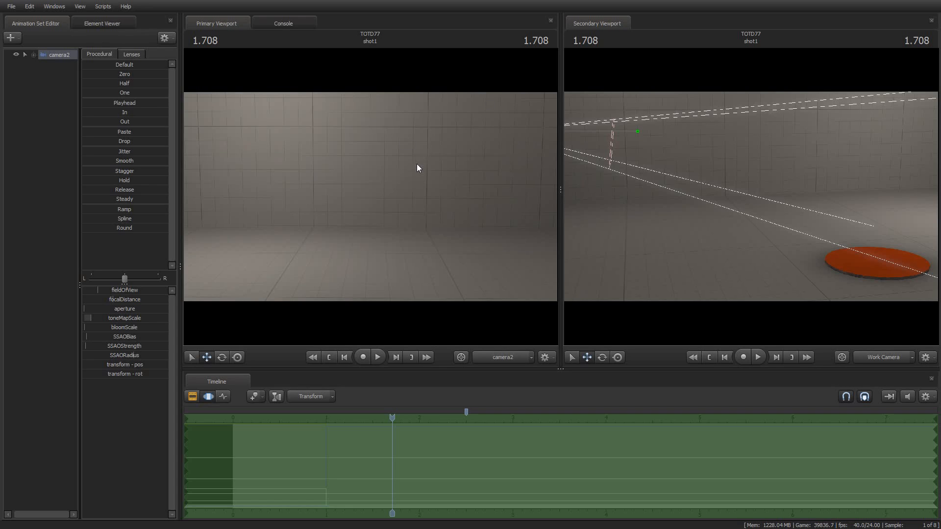
Create an animation set for the new model player\hwm\sniper.mdl and move the sniper onto the orange disc
left_click(51, 99)
right_click(58, 154)
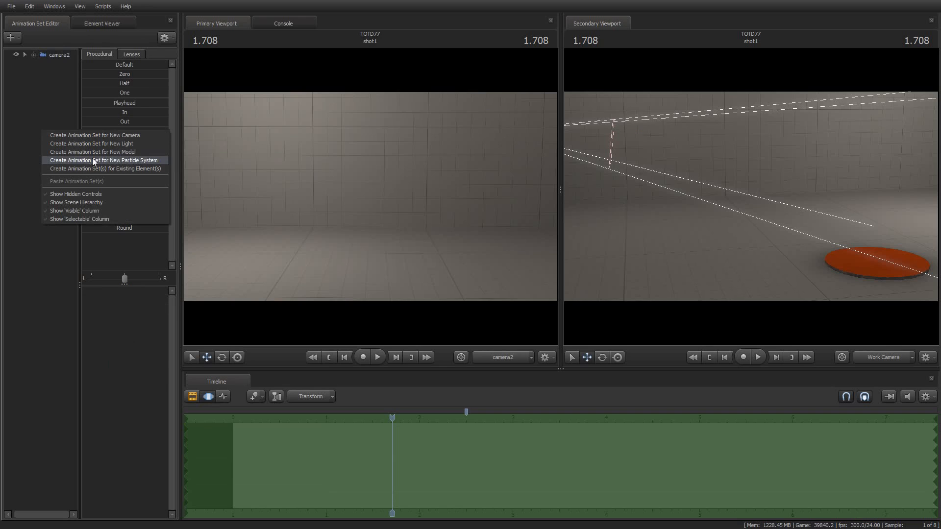
left_click(95, 154)
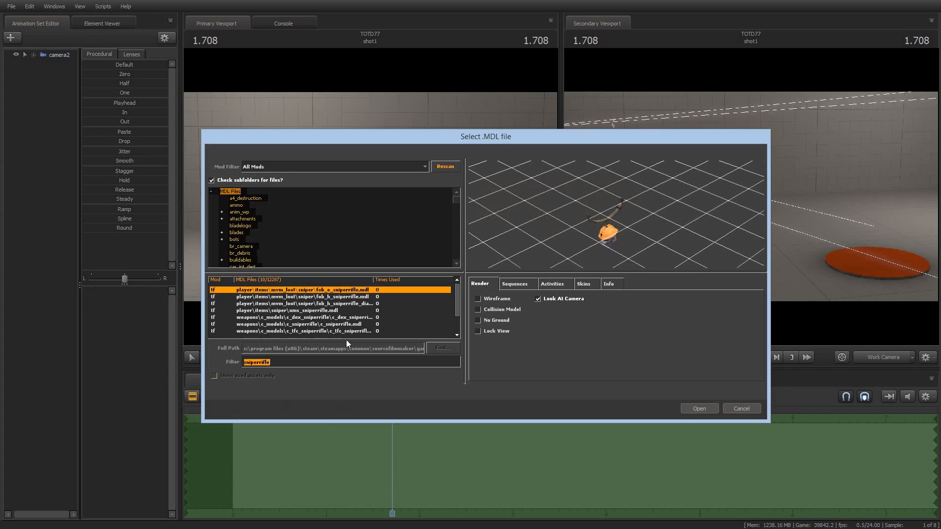
type("hwm\\")
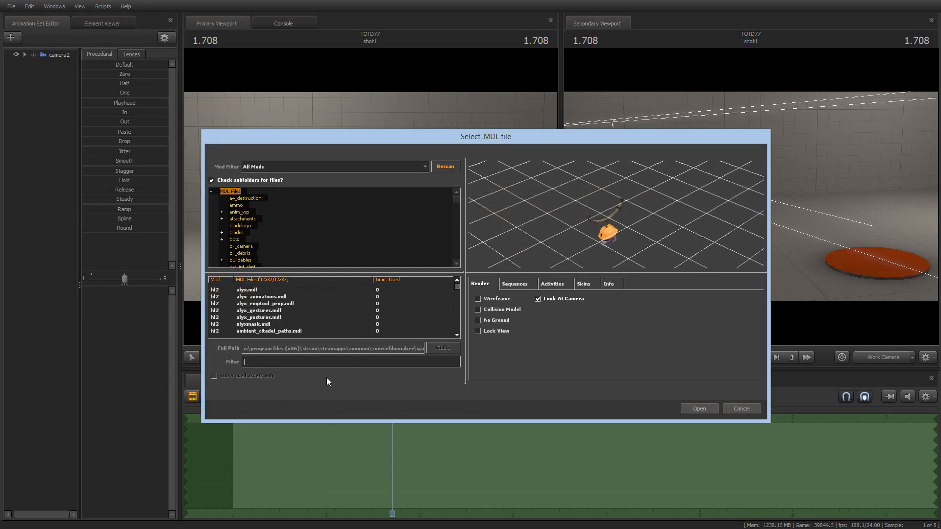
type("sni")
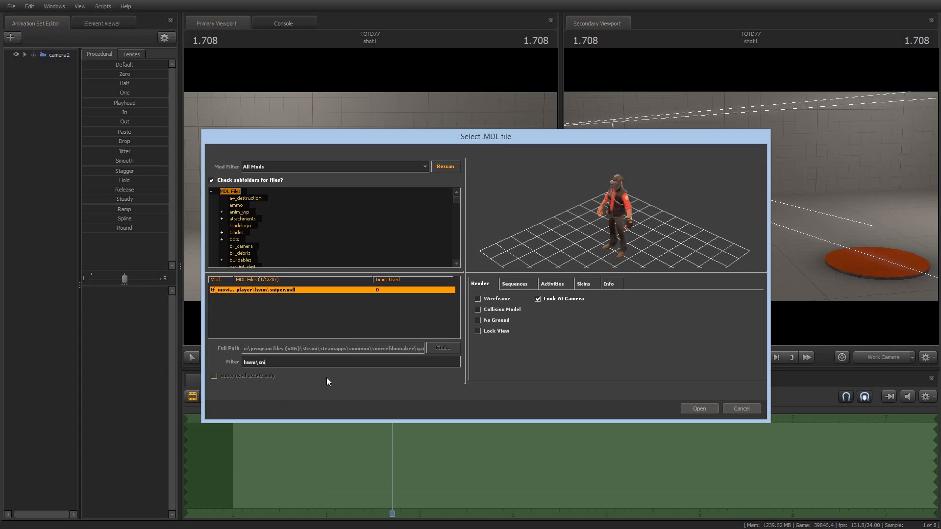
left_click(699, 408)
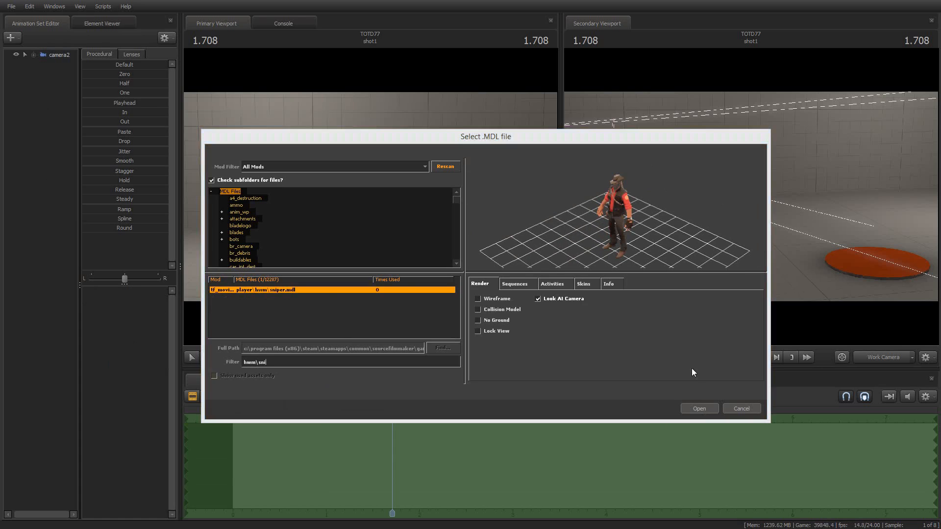
left_click(58, 65)
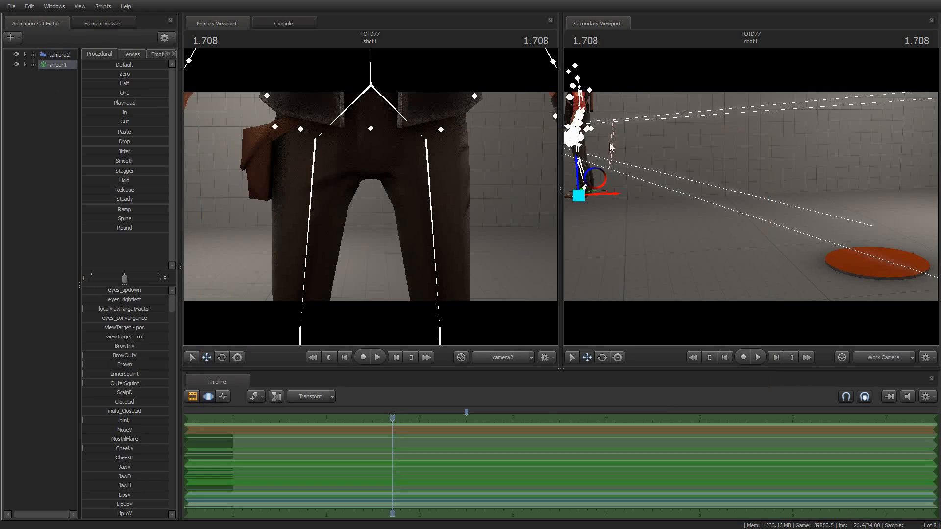
left_click_drag(579, 196, 870, 262)
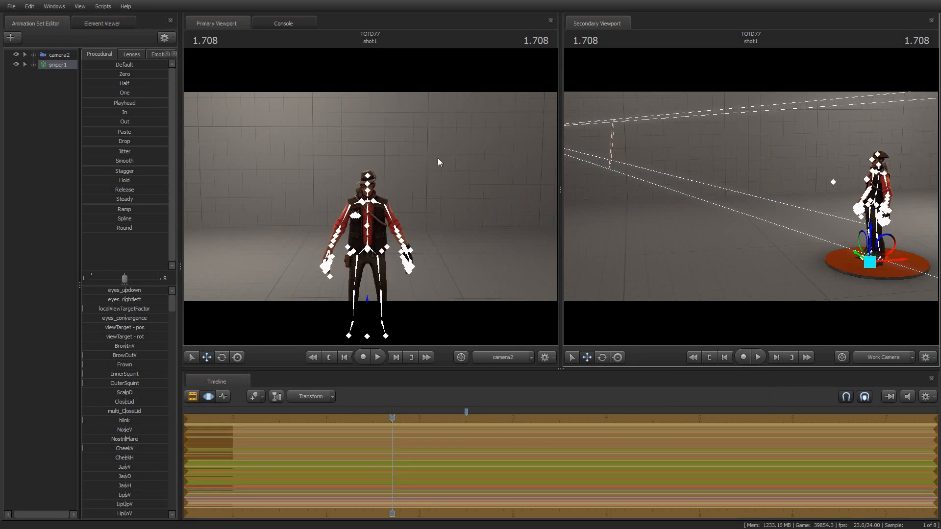
Flatten camera2's existing animation to its value at time 0.000 with the Playhead preset
left_click(60, 56)
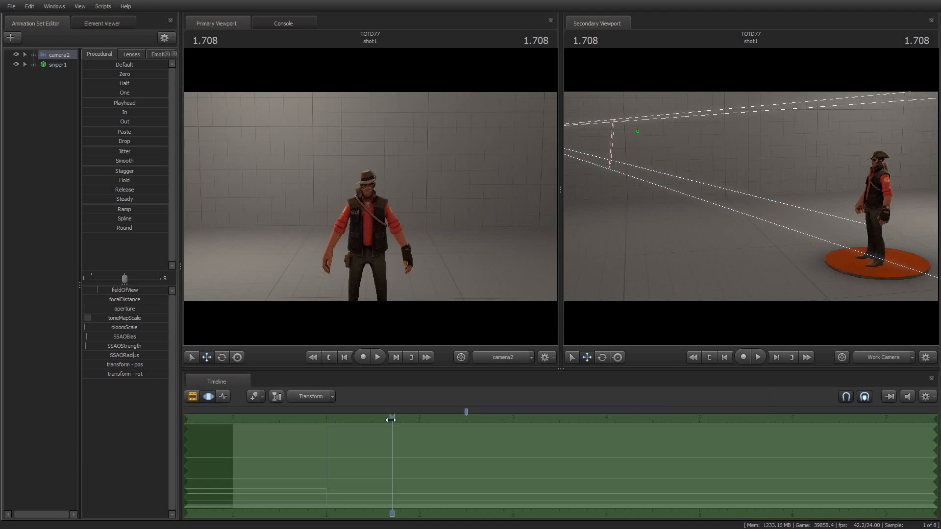
key("Home")
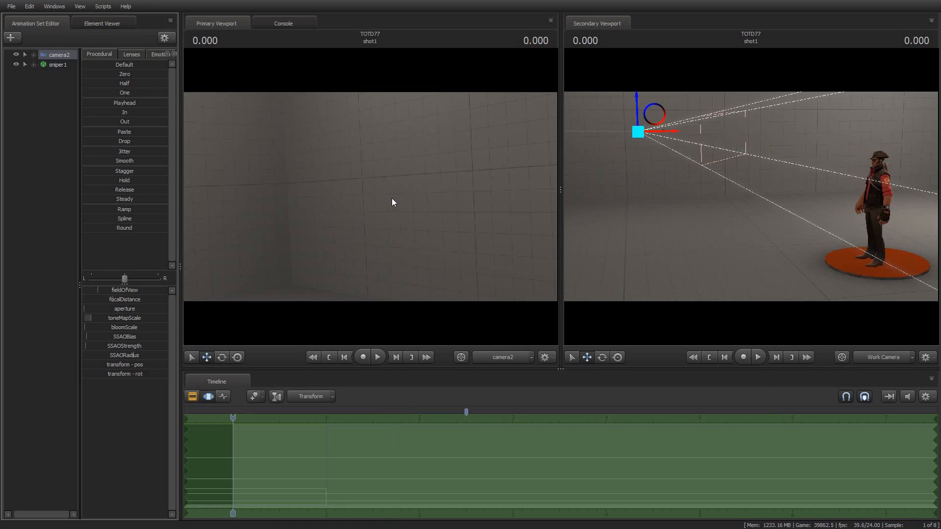
left_click(84, 103)
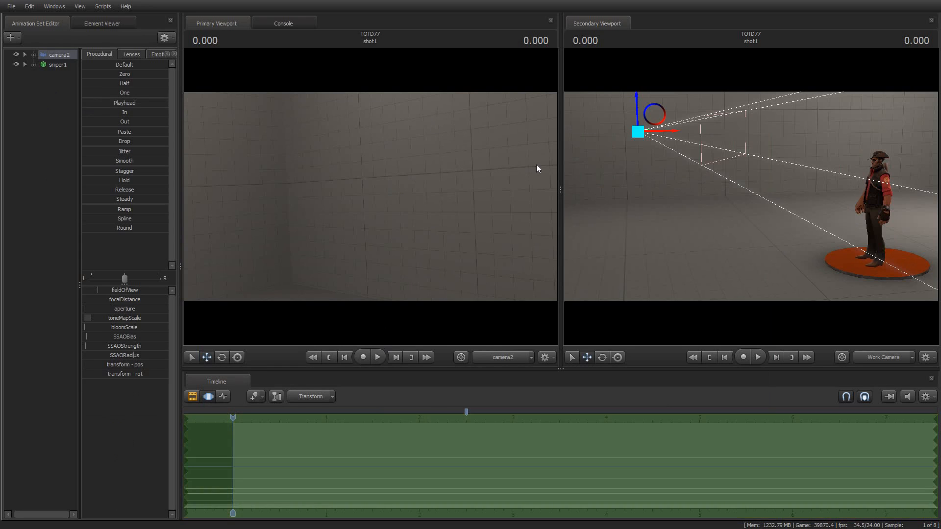
Move and aim camera2 so it frames the sniper's head and upper body
left_click_drag(374, 192, 283, 224)
key("r")
mouse_move(371, 203)
left_mouse_down()
mouse_move(352, 203)
mouse_move(344, 221)
mouse_move(384, 234)
mouse_move(354, 207)
left_mouse_up()
key("w")
key("d")
key("w")
key("s")
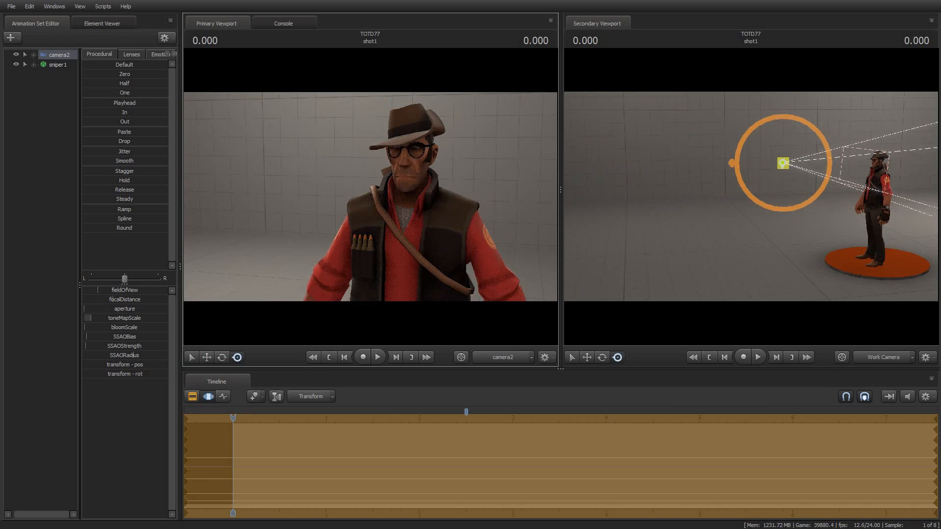
Import the stand_ITEM1 sequence onto sniper1
left_click(56, 65)
right_click(55, 65)
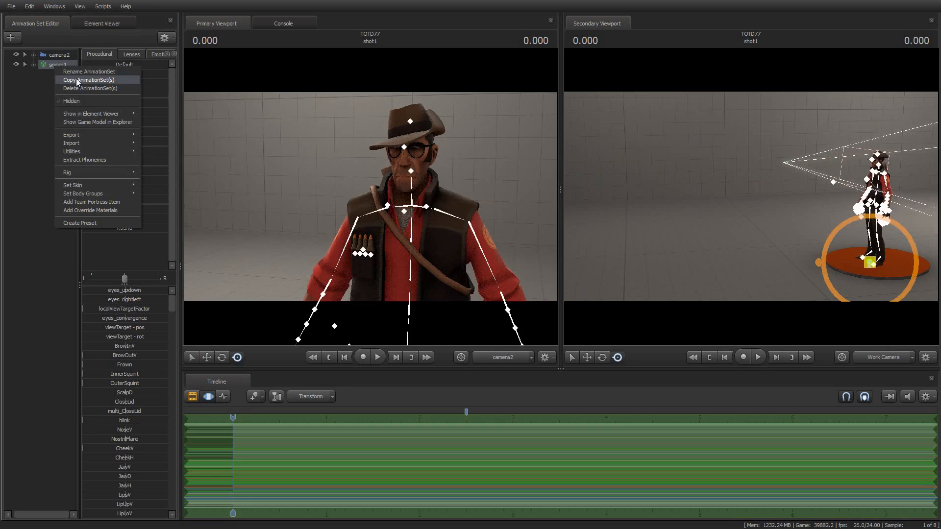
mouse_move(95, 144)
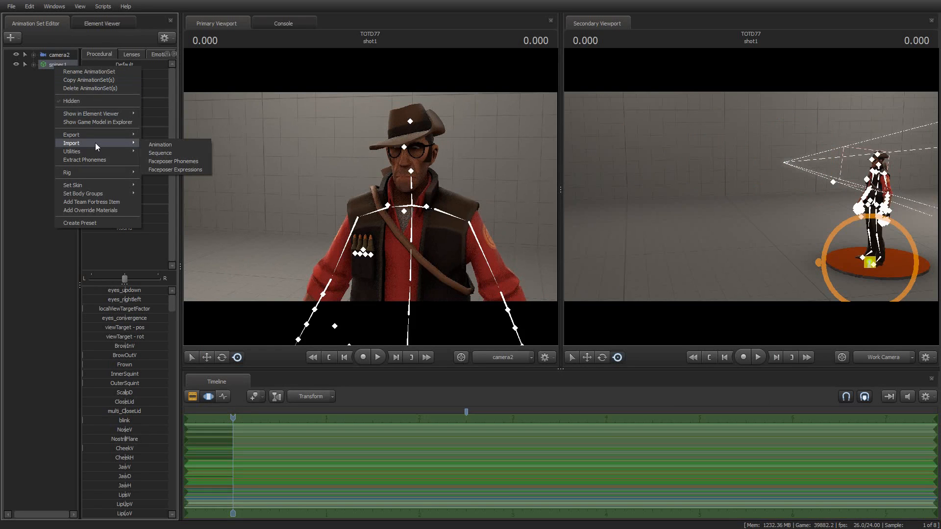
left_click(190, 153)
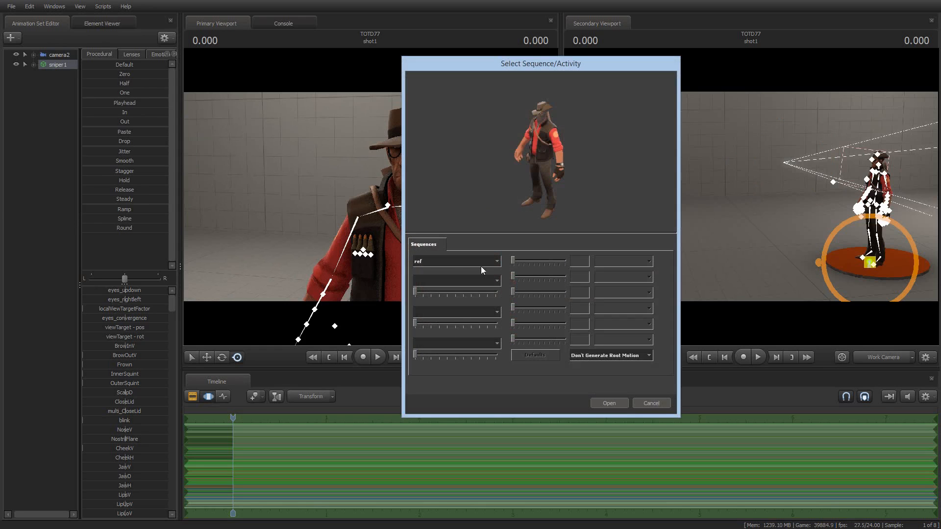
left_click(483, 262)
scroll(472, 296, "down", 10)
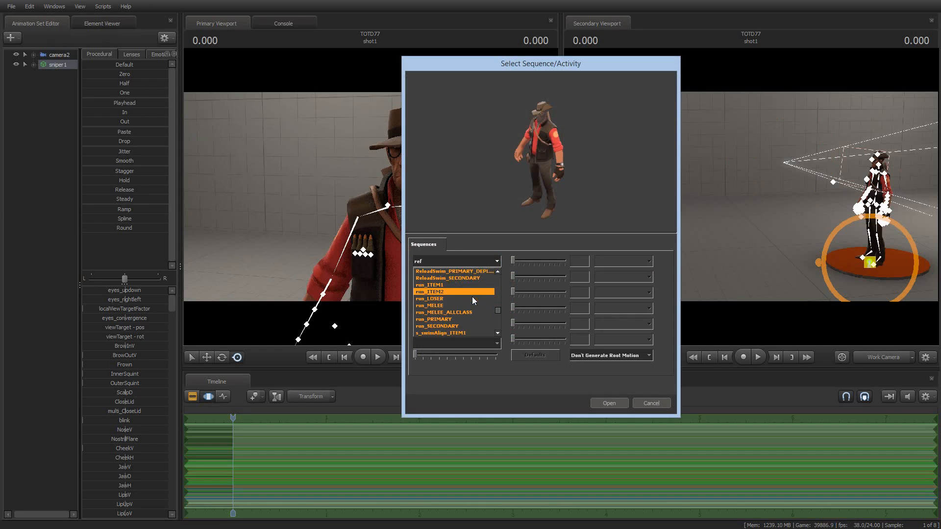
scroll(472, 296, "down", 3)
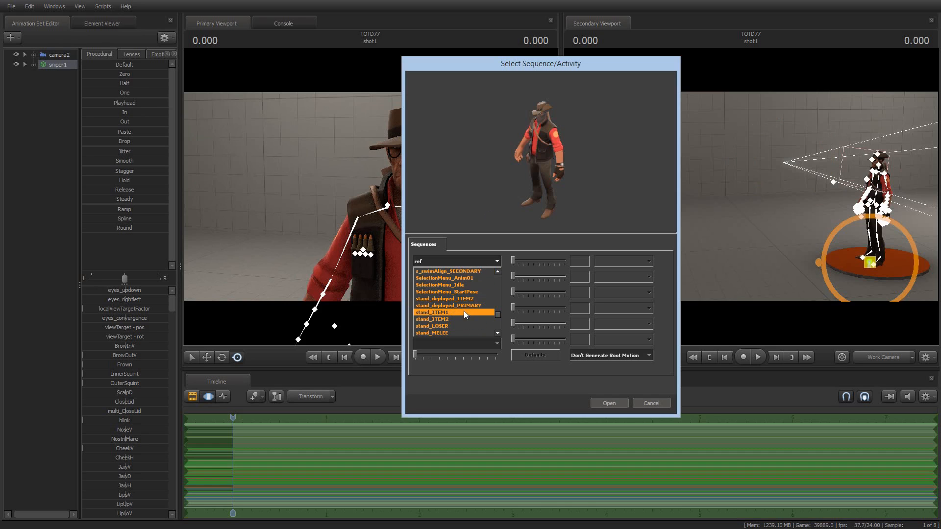
left_click(469, 313)
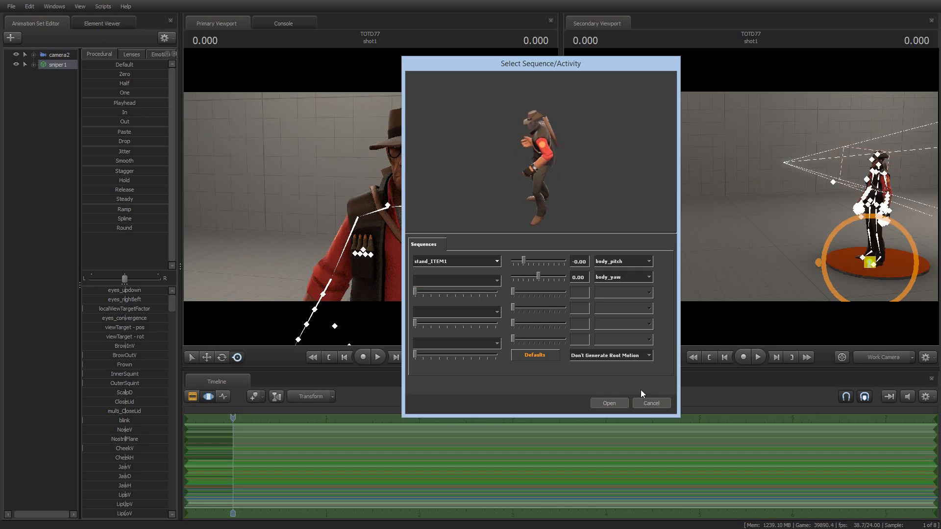
left_click(613, 402)
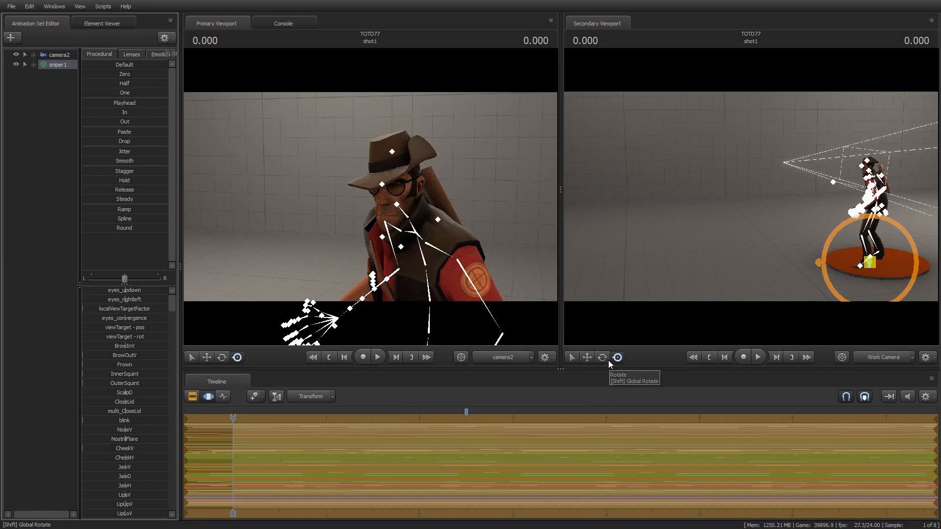
Reframe camera2 slightly around the sniper's new standing pose
left_click(56, 55)
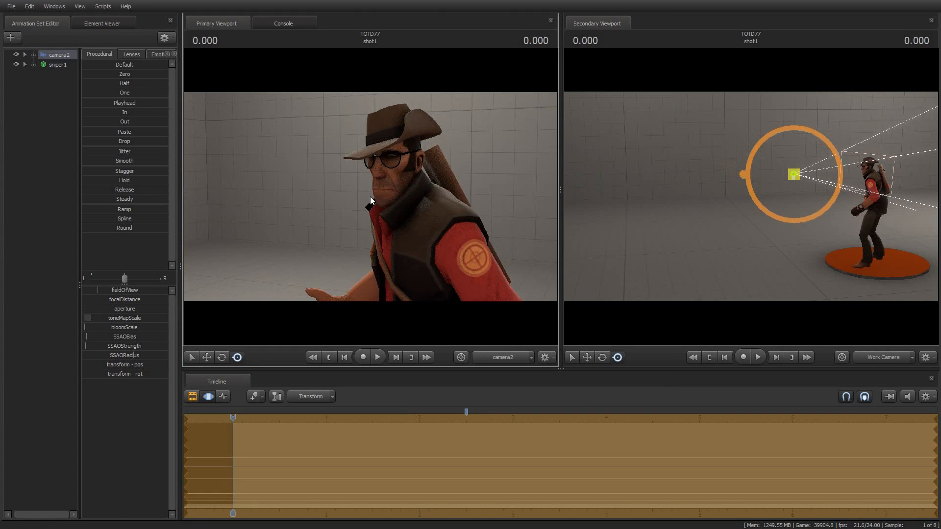
mouse_move(354, 206)
left_mouse_down()
mouse_move(377, 206)
mouse_move(358, 206)
mouse_move(371, 200)
left_mouse_up()
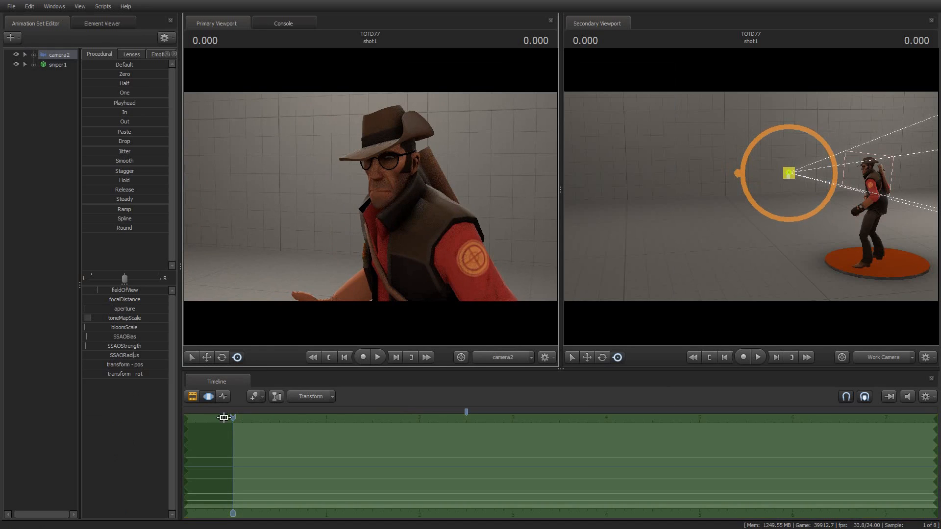
Freeze sniper1's motion at its 0.333 pose with the Playhead preset, play the shot to check it, and return to the start
left_click_drag(238, 418, 287, 416)
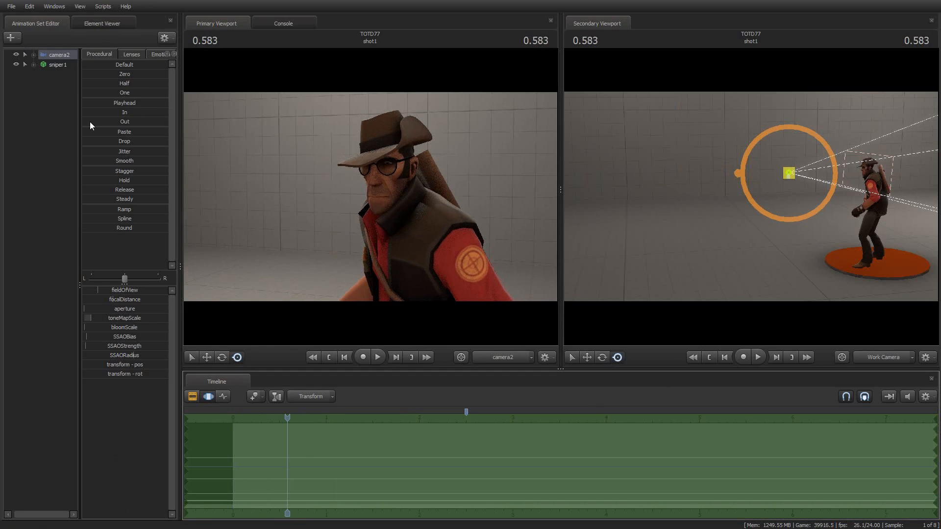
left_click(58, 65)
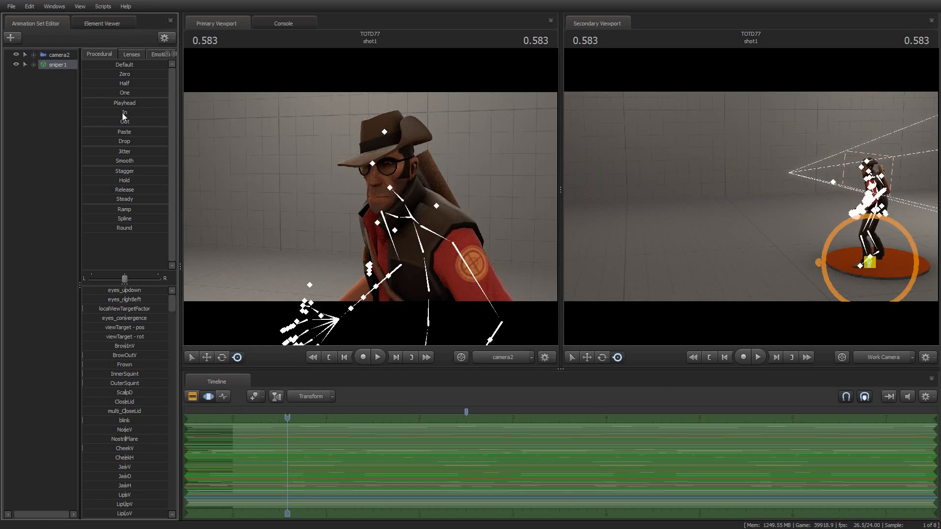
left_click_drag(287, 416, 264, 419)
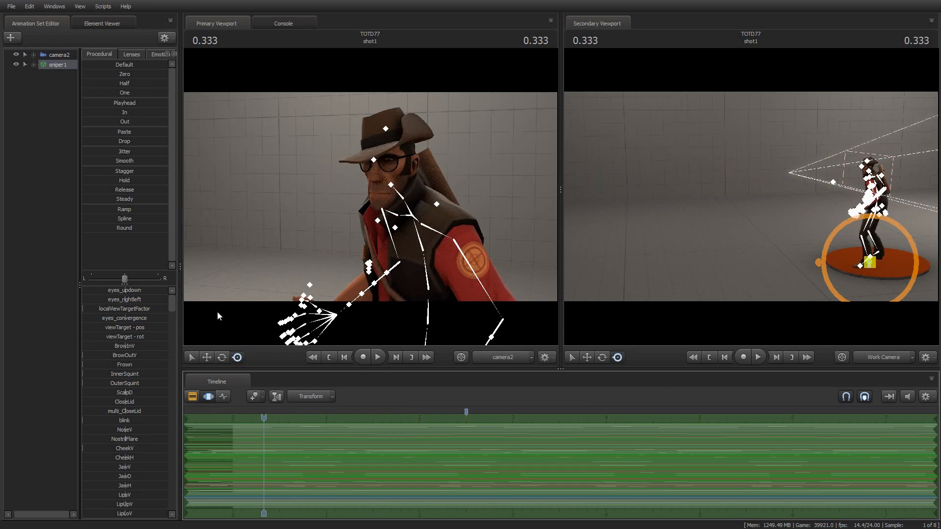
left_click(87, 102)
key("space")
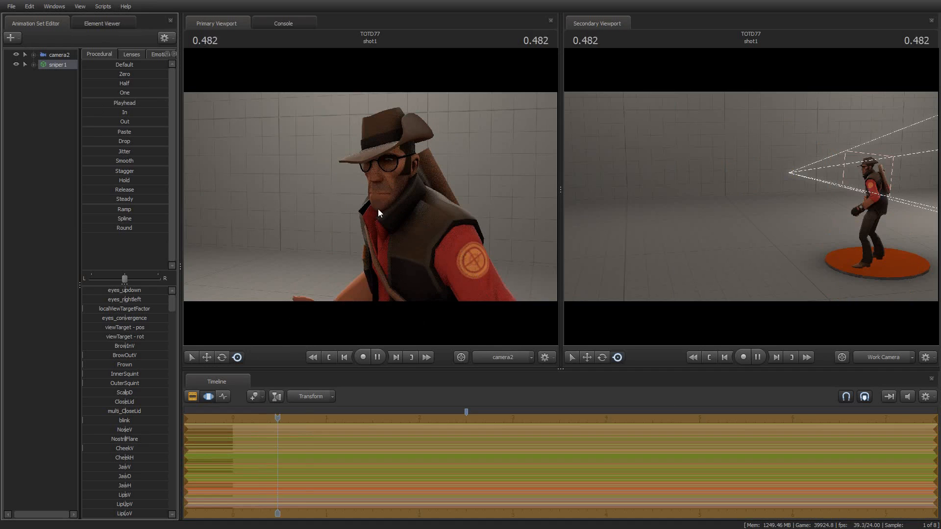
key("space")
key("Home")
left_click(369, 207)
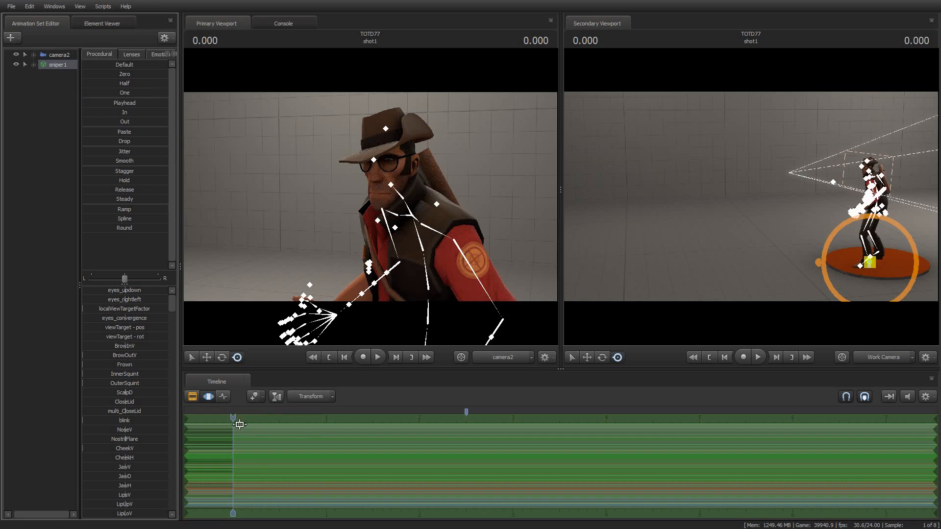
Set the time selection to begin at 1.000 and place the playhead at 1.166, inside the selected range
left_click_drag(233, 419, 327, 426)
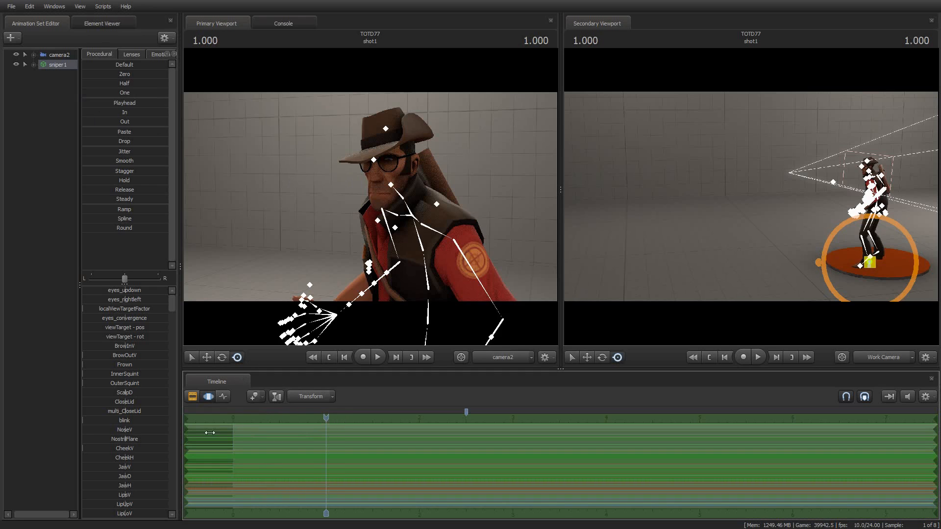
left_click_drag(187, 437, 325, 440)
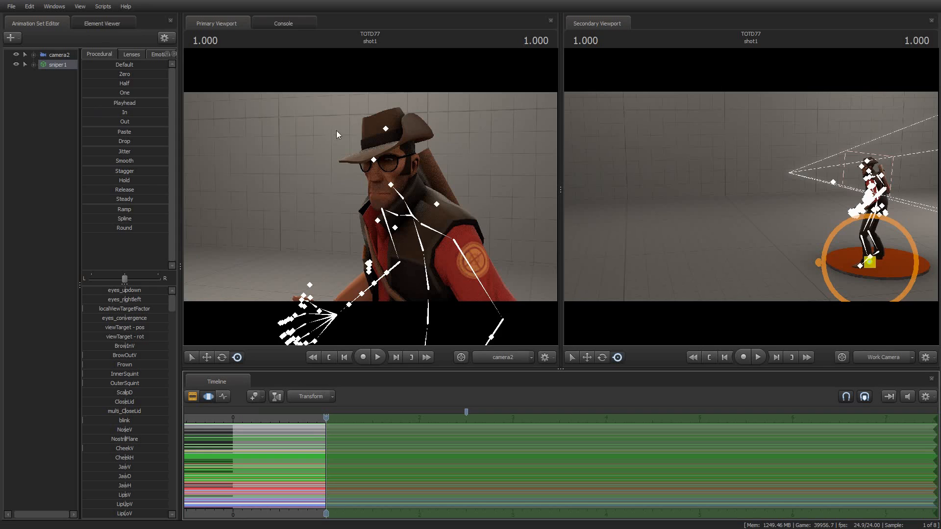
left_click(341, 417)
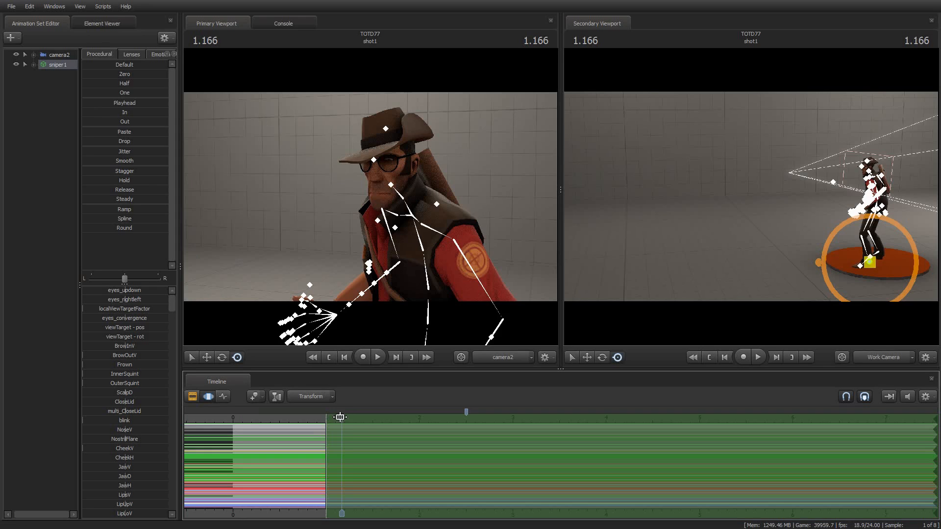
Rotate the sniper's upper-body bones, including bip_spine_2, so he faces sideways from 1.000 onward, and play back the pose change
left_click(390, 185, "ctrl")
left_click_drag(415, 192, 433, 246)
left_click(416, 219, "ctrl")
left_click(422, 247, "ctrl")
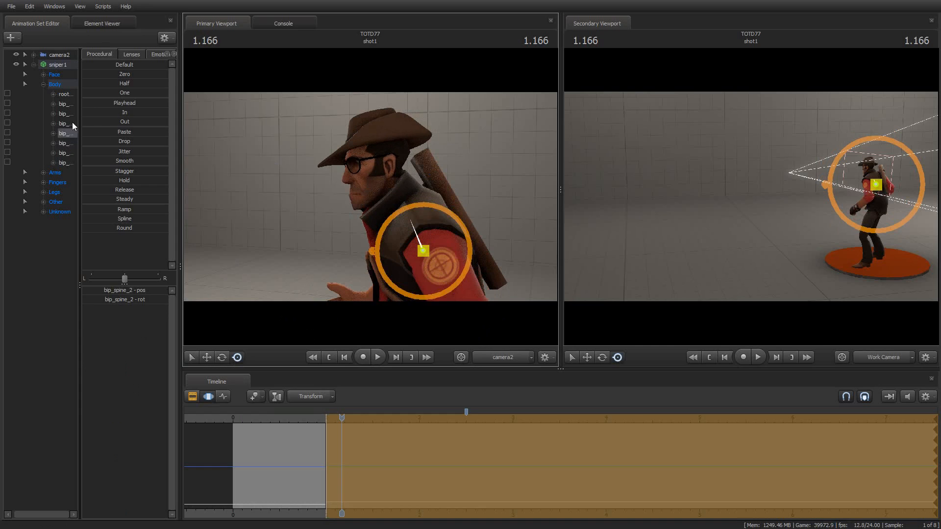
left_click(33, 64)
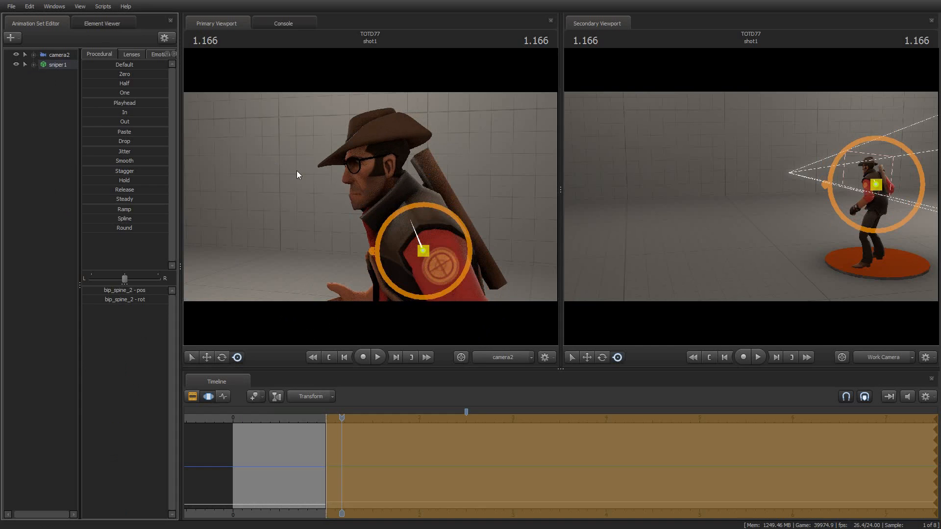
key("Return")
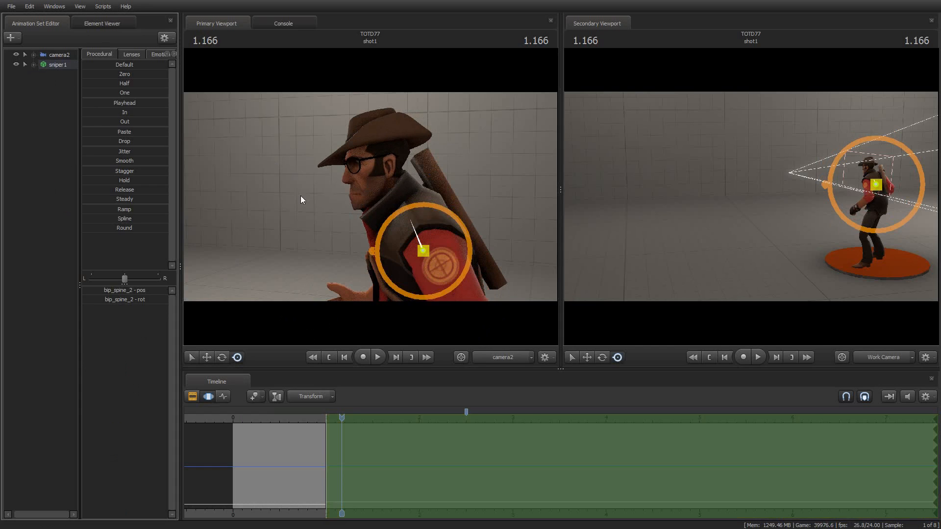
key("space")
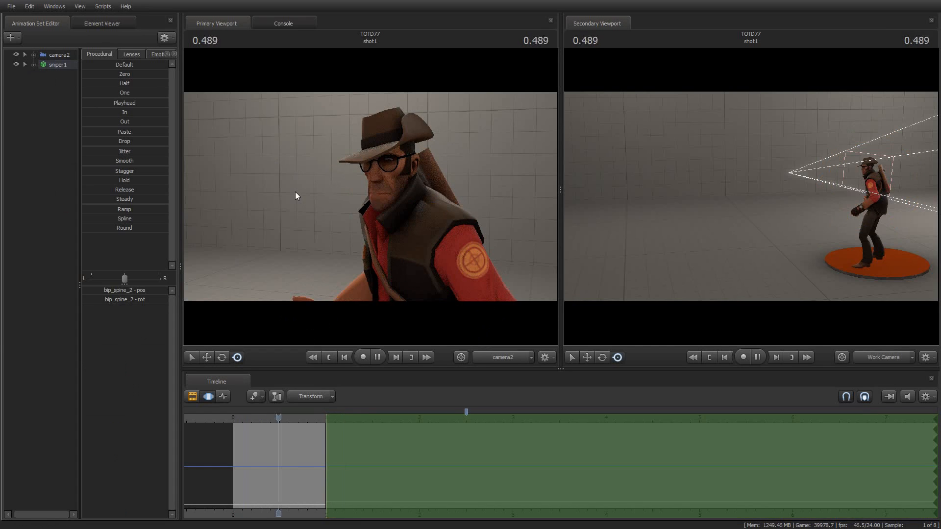
key("space")
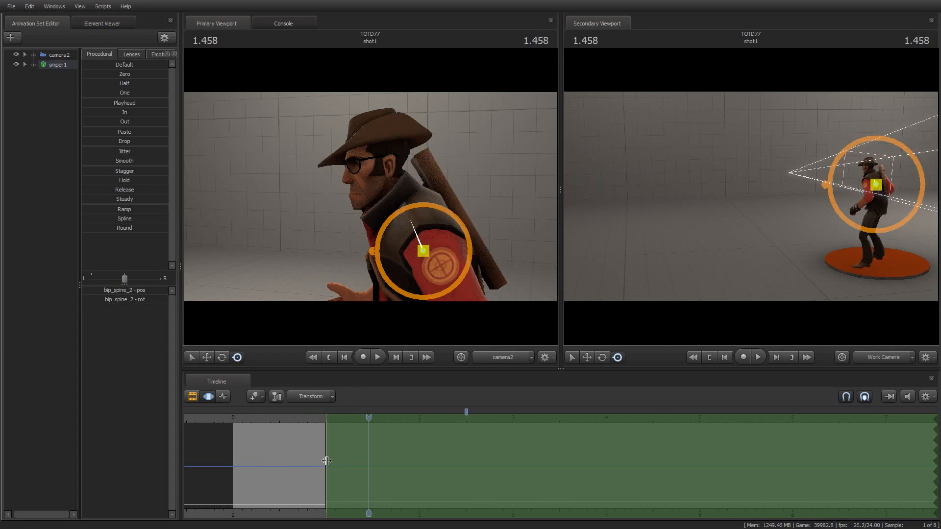
Shift the start of the time selection to just before 2 seconds, scrub to 2.291, and return the playhead to 1.000
left_click_drag(326, 461, 415, 460)
left_click_drag(368, 416, 447, 413)
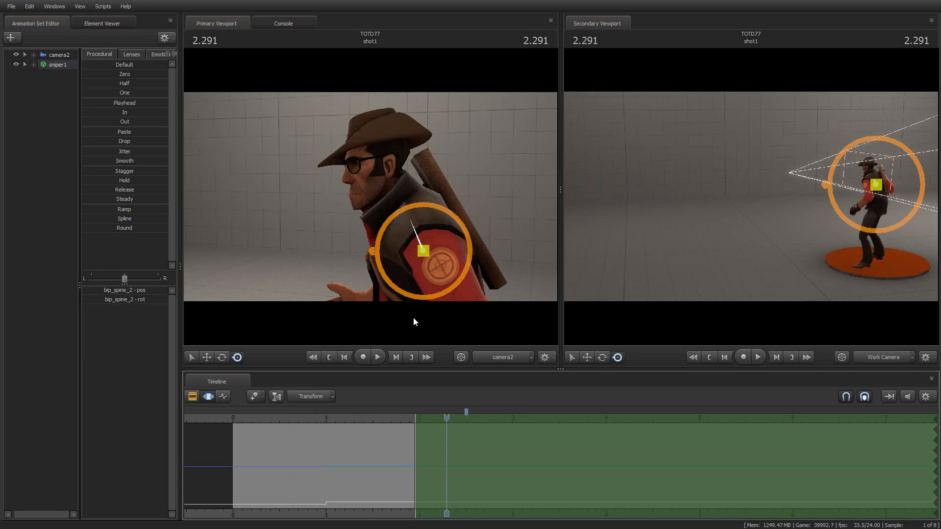
left_click_drag(338, 416, 327, 415)
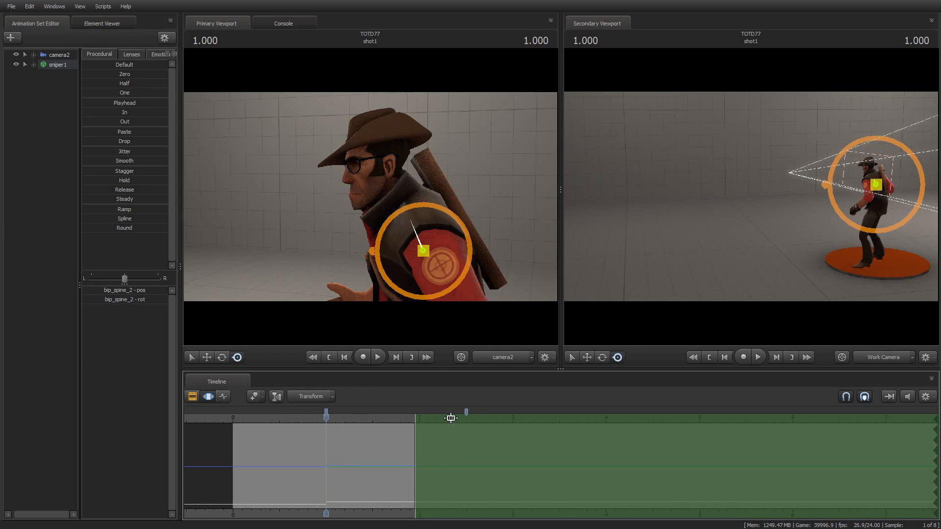
Delete the stray bookmark at about 2.5 seconds and place the playhead and a new bookmark at 1.958
right_click(465, 411)
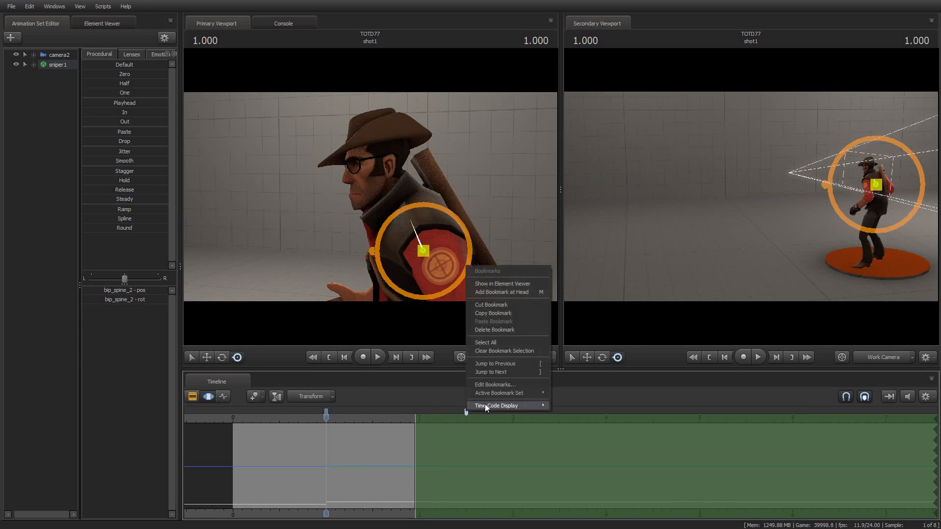
left_click(505, 330)
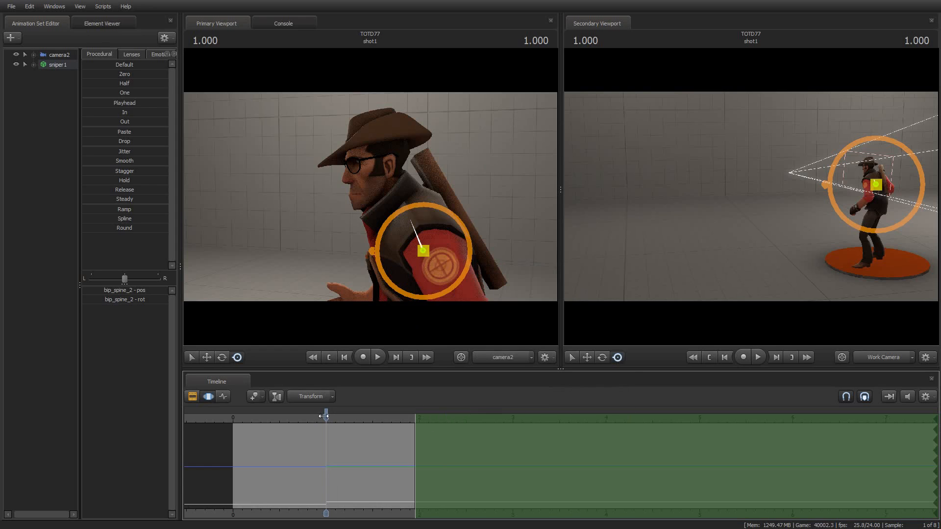
left_click_drag(326, 414, 414, 417)
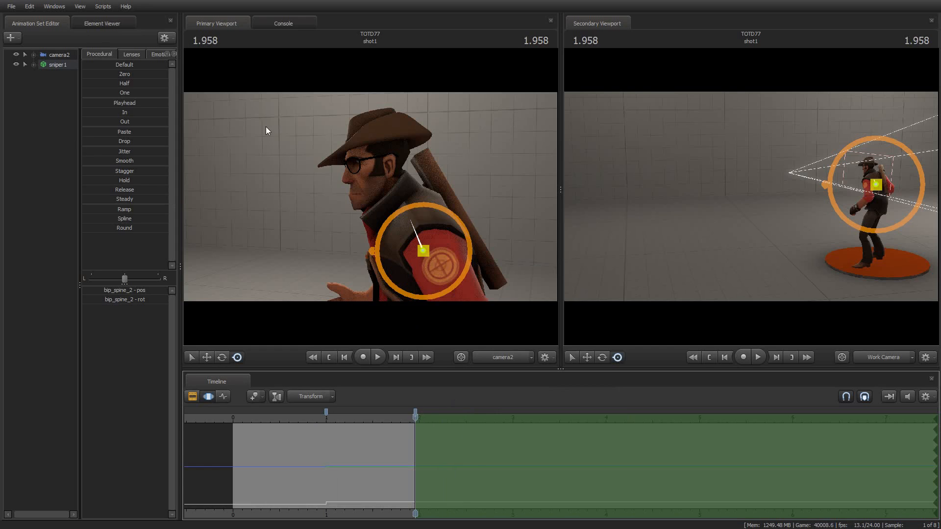
Reposition camera2 from 1.958 onward so it frames the sniper in side profile at the right, and play back the camera change
left_click(60, 55)
left_click_drag(475, 157, 365, 163)
key("s")
key("a")
key("d")
key("d")
key("d")
key("d")
key("d")
key("d")
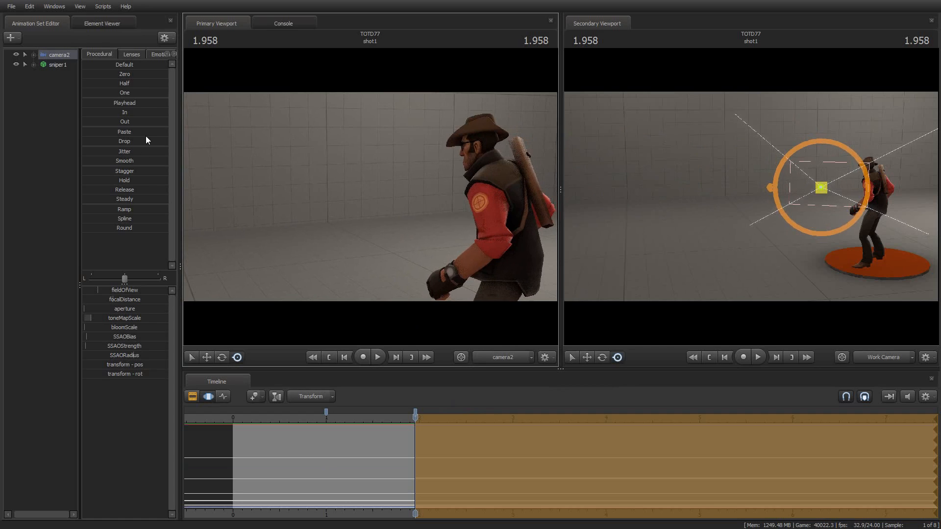
key("space")
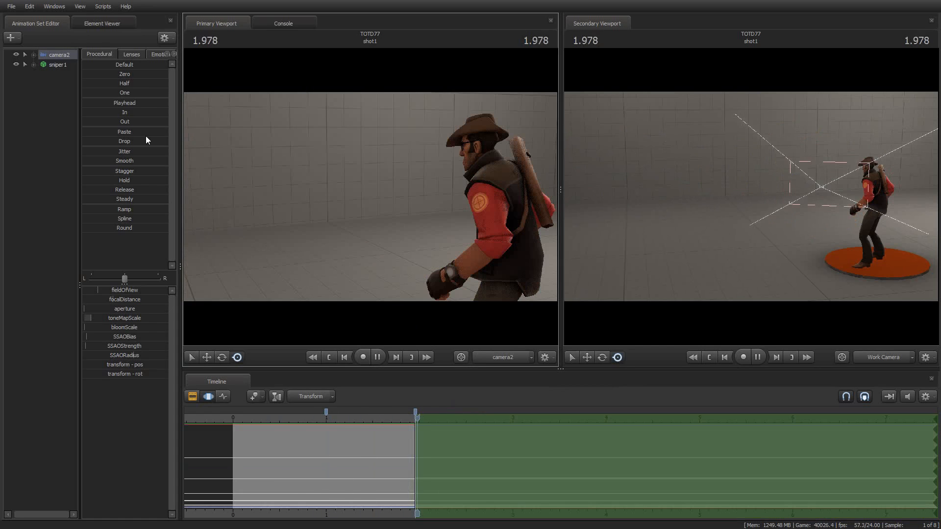
key("space")
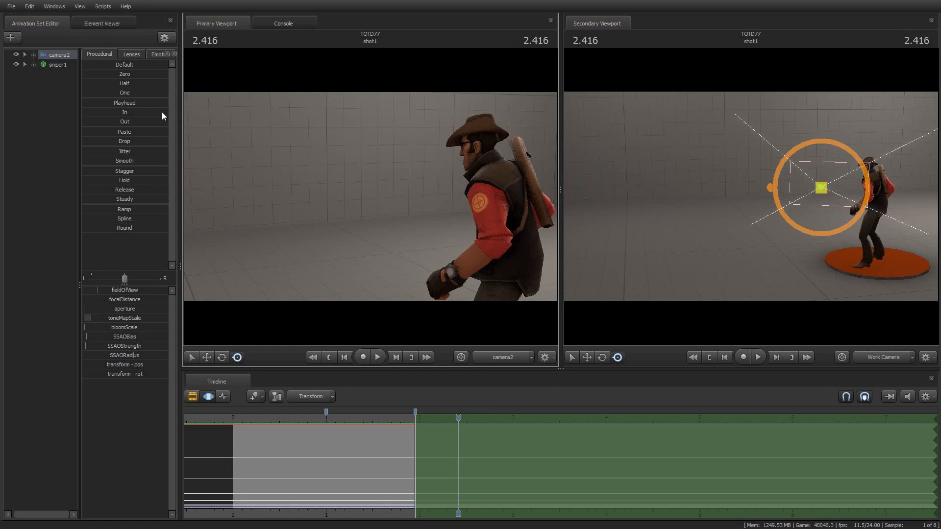
Try shifting the start of sniper1's time selection to 2.583, and restore it to 1.958
left_click(66, 65)
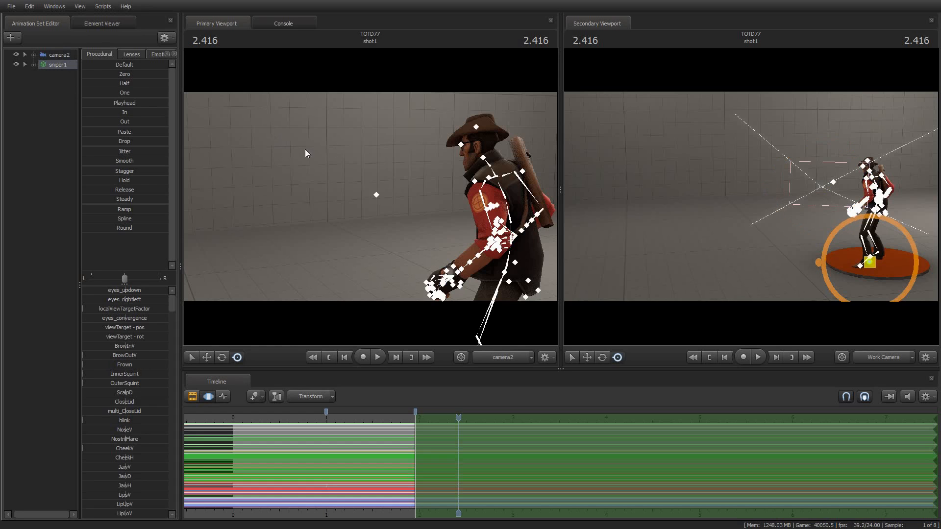
left_click_drag(415, 424, 475, 417)
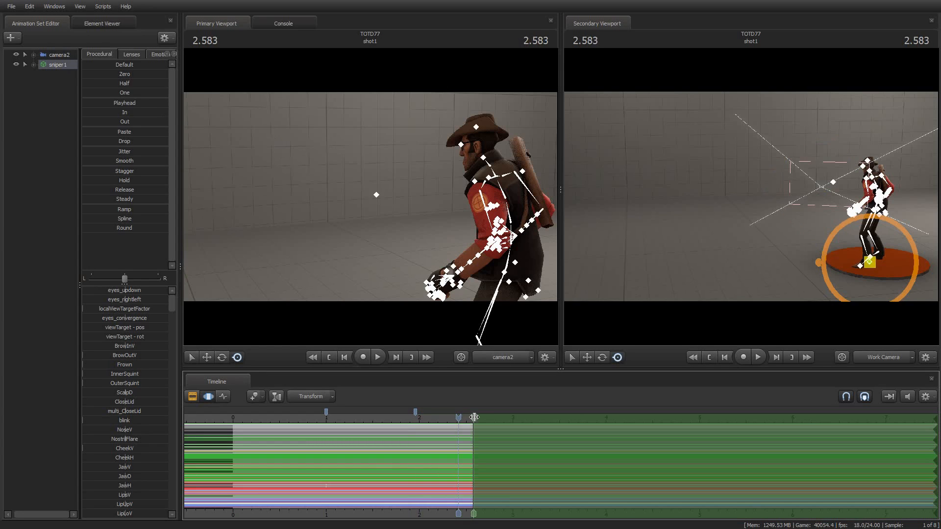
left_click(509, 415)
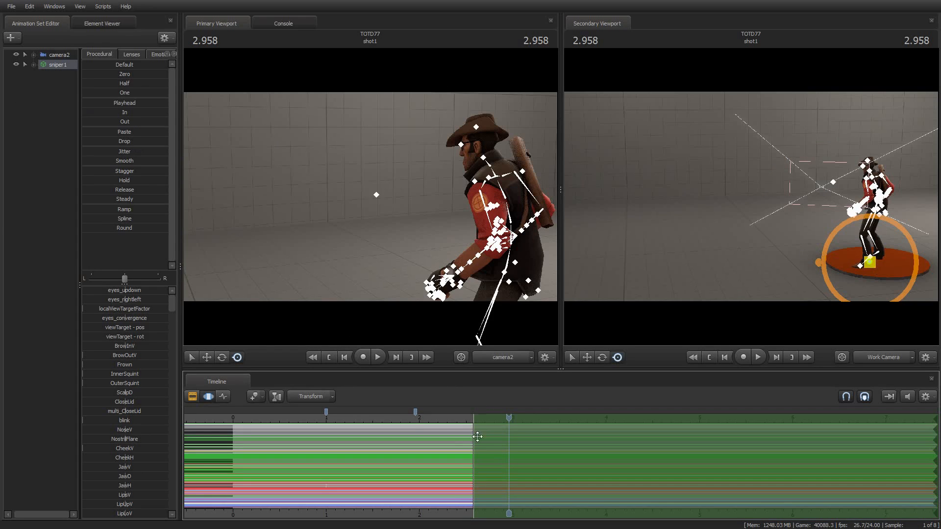
left_click_drag(477, 436, 415, 436)
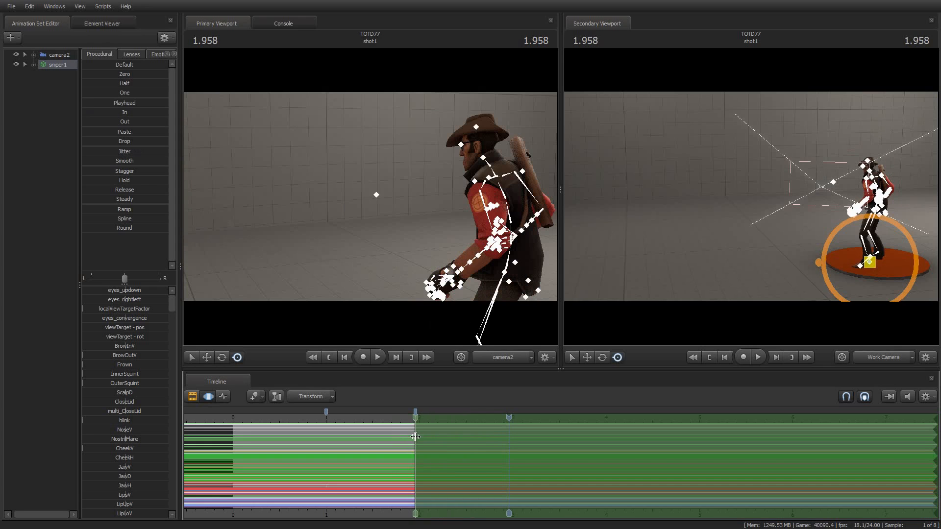
Place the playhead at 2.250 and add an animation set for the new model w_sniperrifle.mdl
left_click_drag(508, 417, 444, 421)
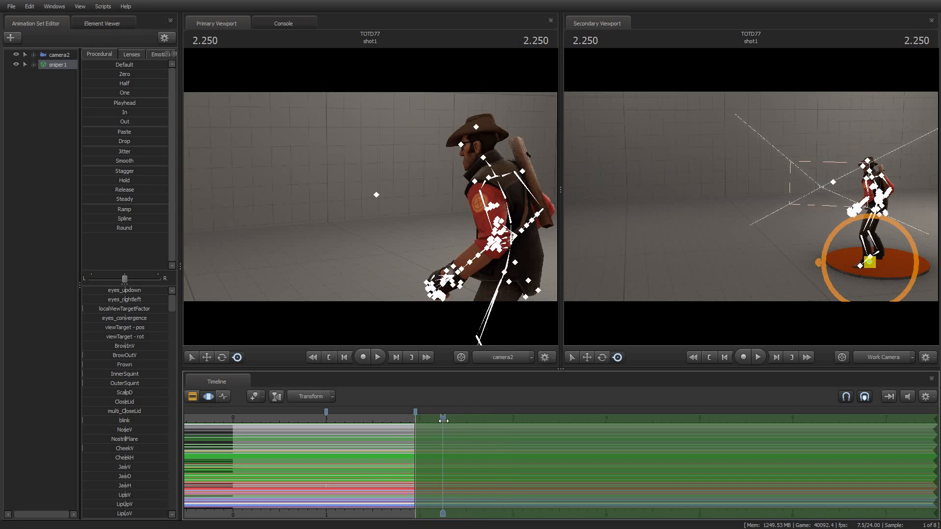
right_click(44, 112)
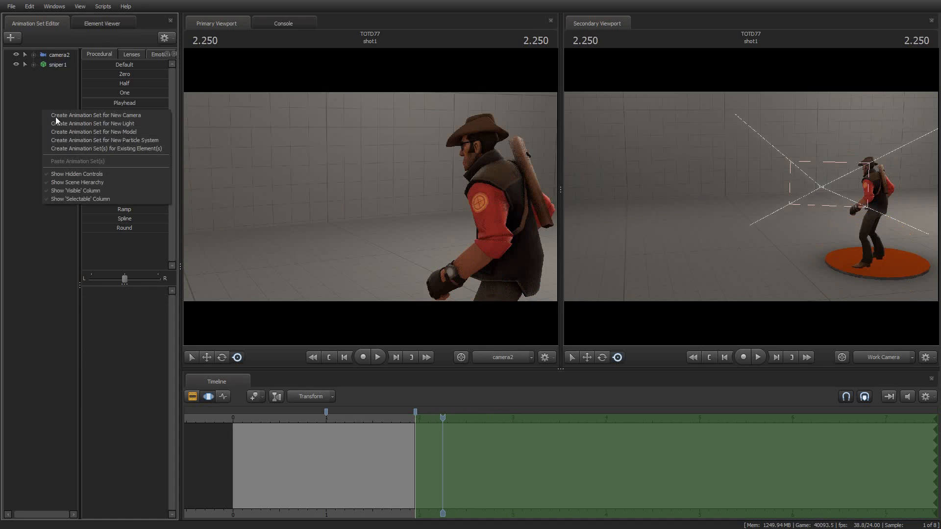
left_click(77, 132)
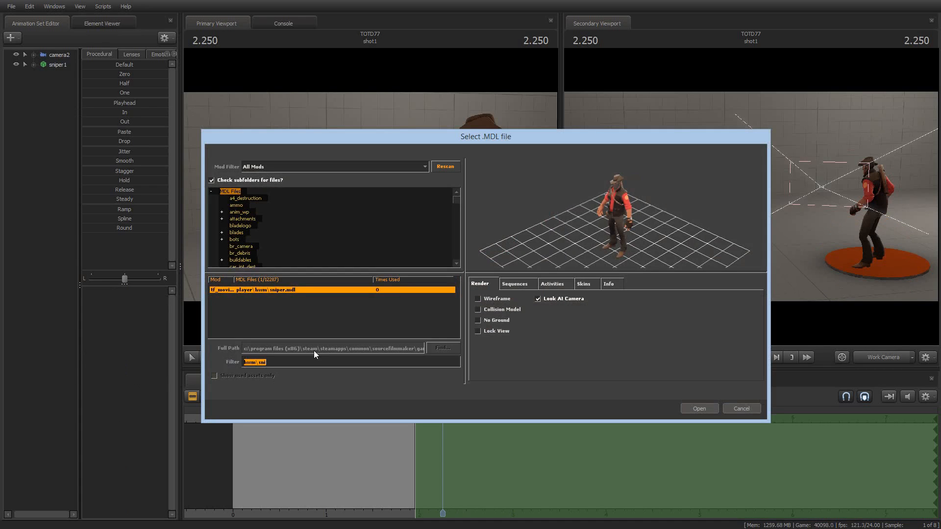
type("sniperrif")
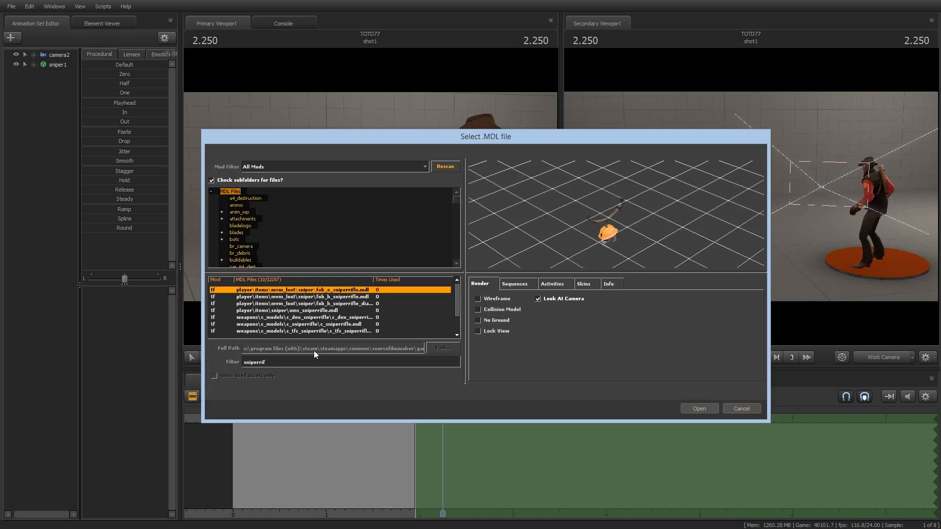
type("le")
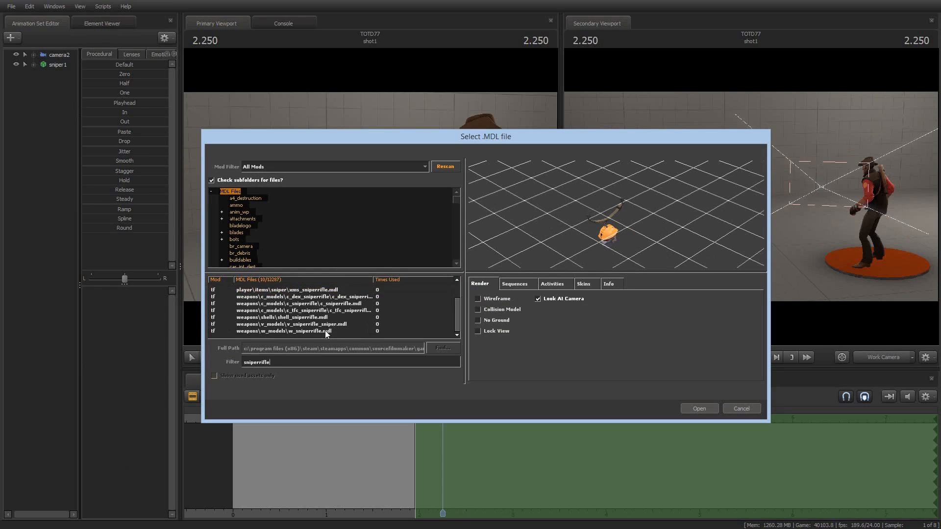
left_click(318, 331)
left_click(697, 407)
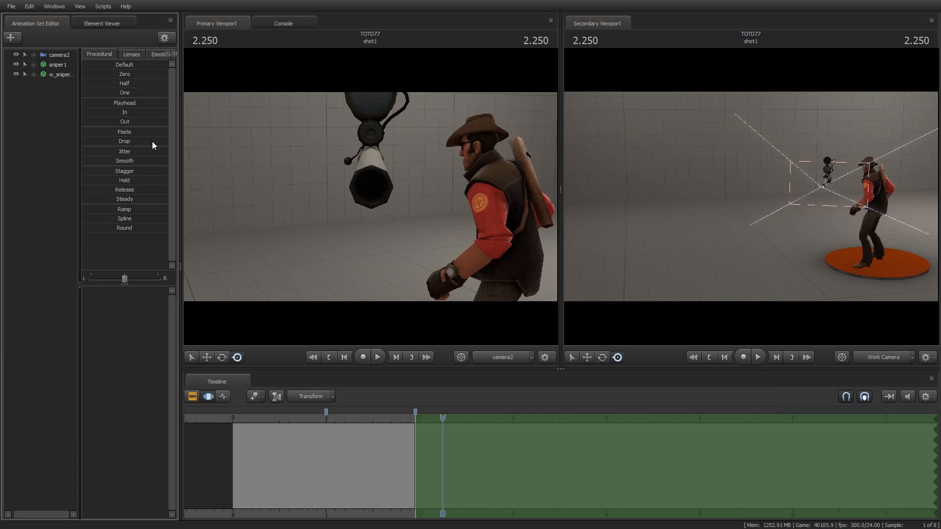
Move and rotate the sniper rifle so it lies roughly horizontal in front of the sniper from 1.958 onward, and play the shot
left_click(51, 75)
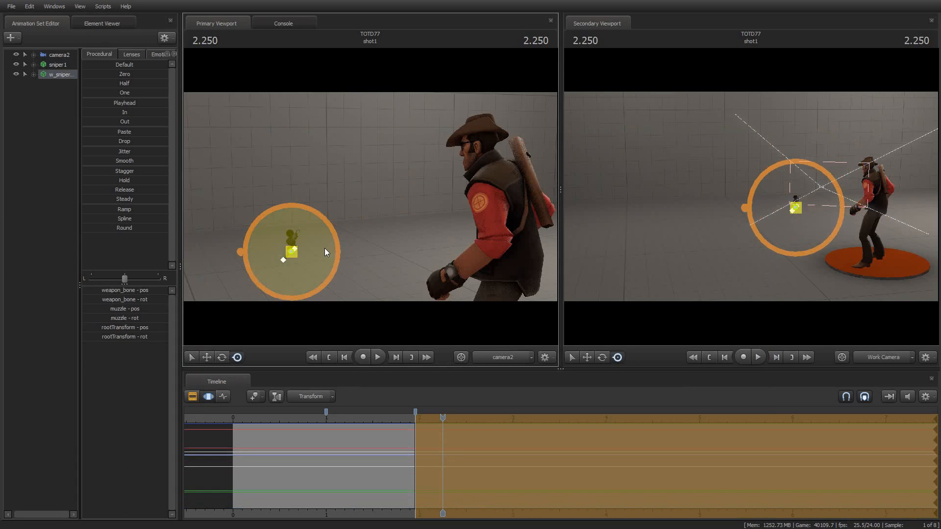
left_click_drag(326, 252, 281, 216)
left_click_drag(320, 249, 294, 222)
left_click(207, 357)
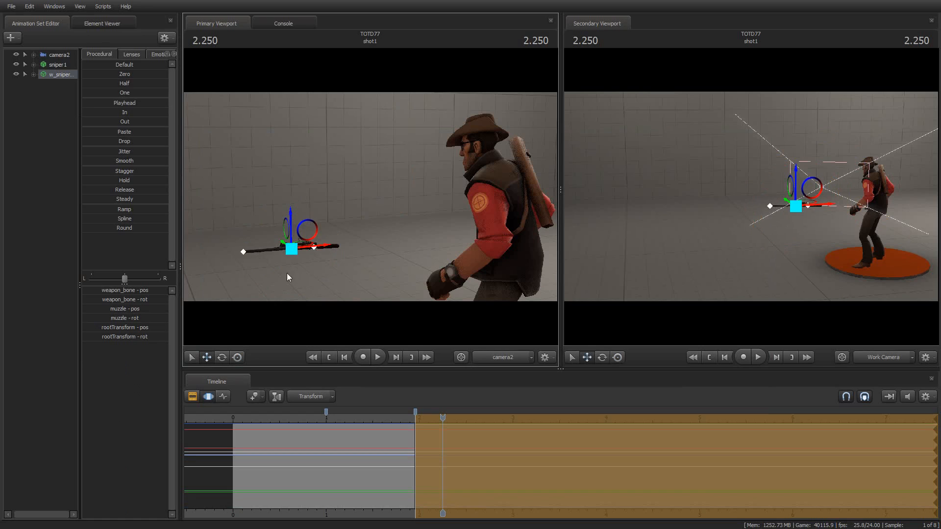
left_click(237, 357)
left_click_drag(304, 263, 296, 234)
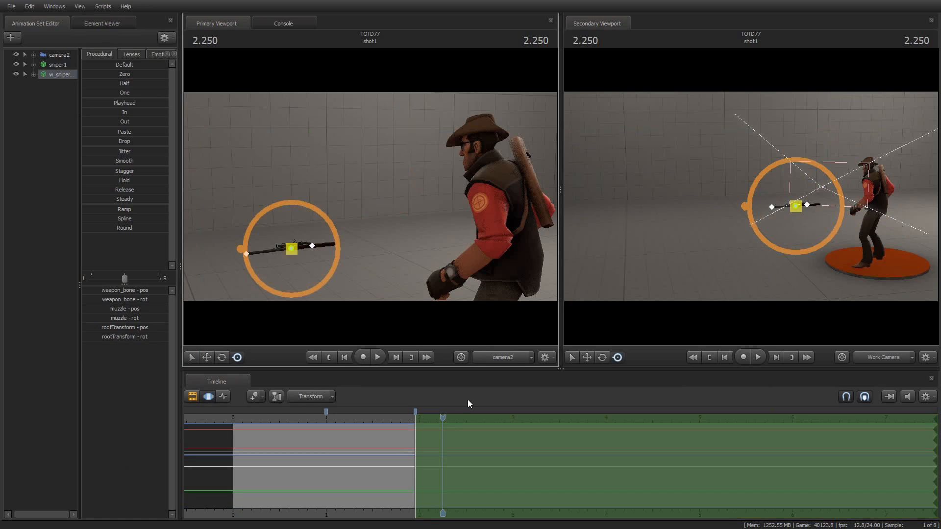
key("space")
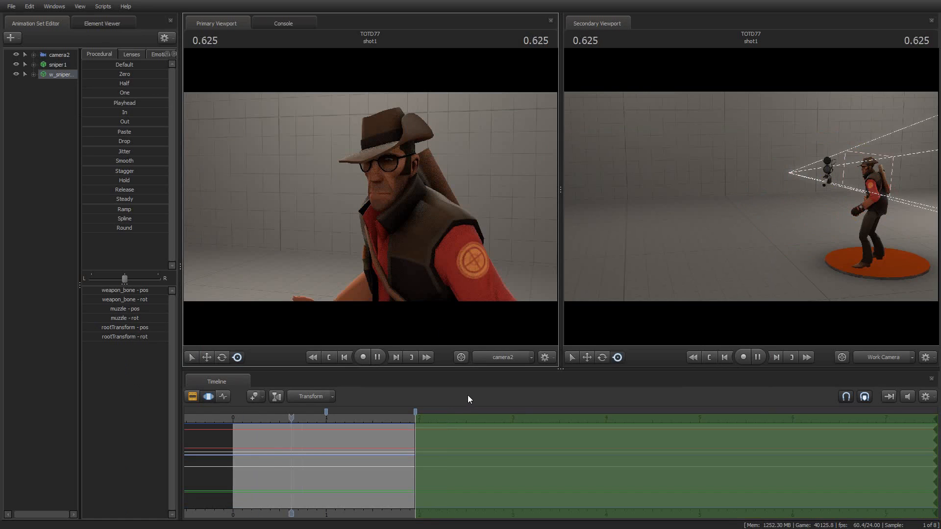
key("space")
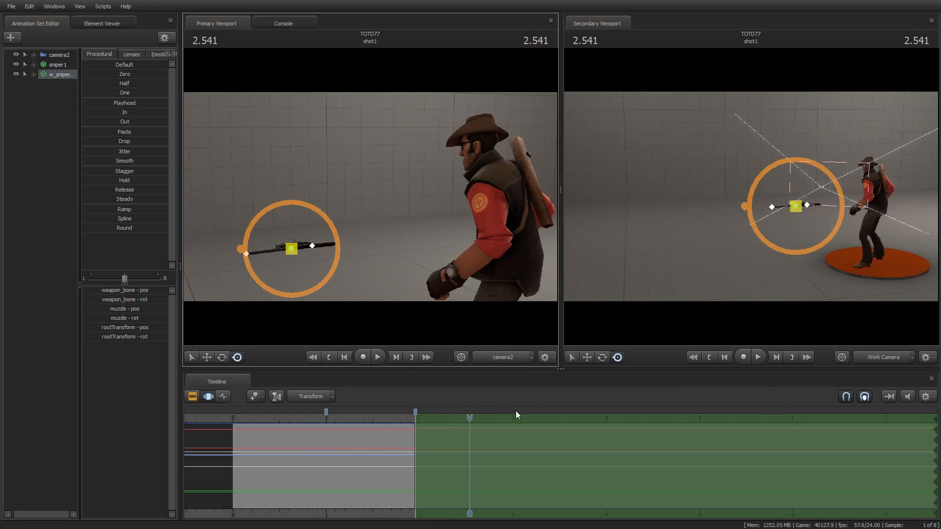
With the time selection starting at about 3 seconds and the playhead at 3.375, move sniper1's root farther back behind the rifle
left_click_drag(413, 444, 513, 441)
left_click_drag(469, 419, 547, 418)
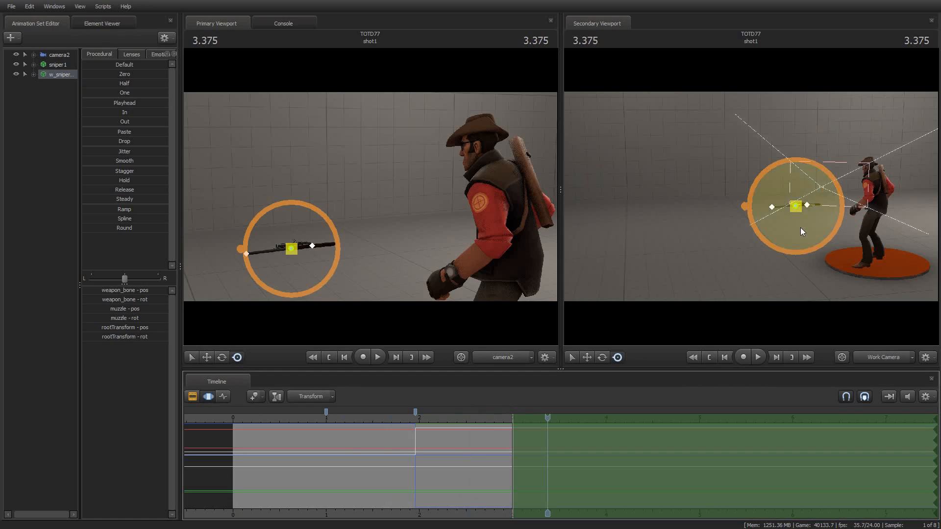
left_click(67, 68)
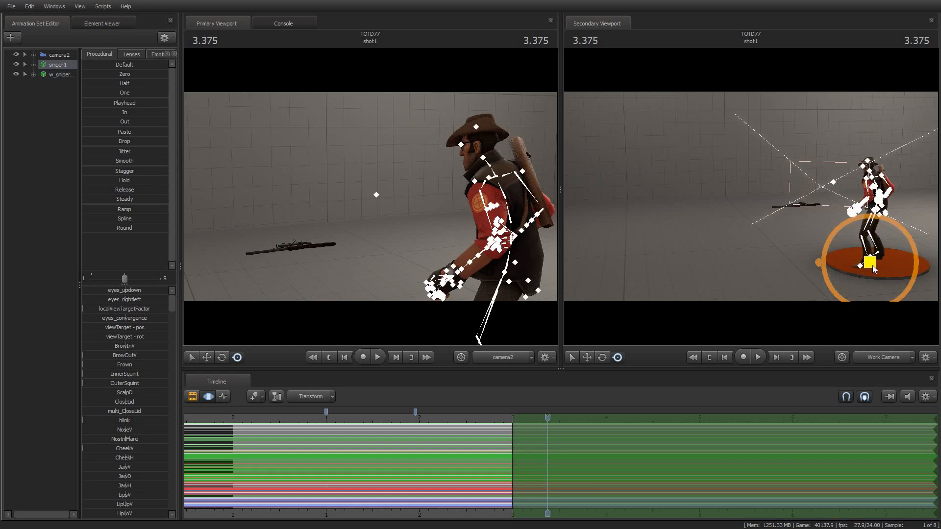
left_click_drag(873, 268, 852, 222)
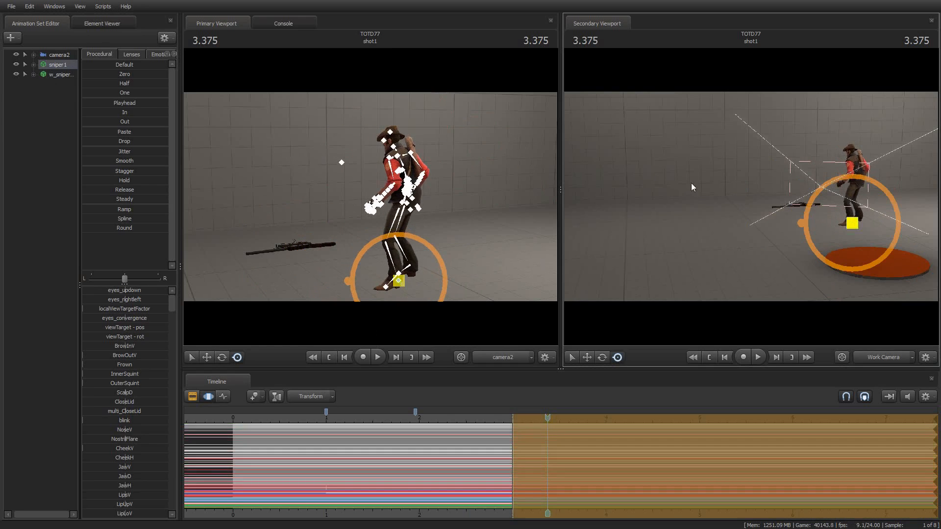
Import the run_ITEM1 sequence onto sniper1 without generating root motion
right_click(61, 65)
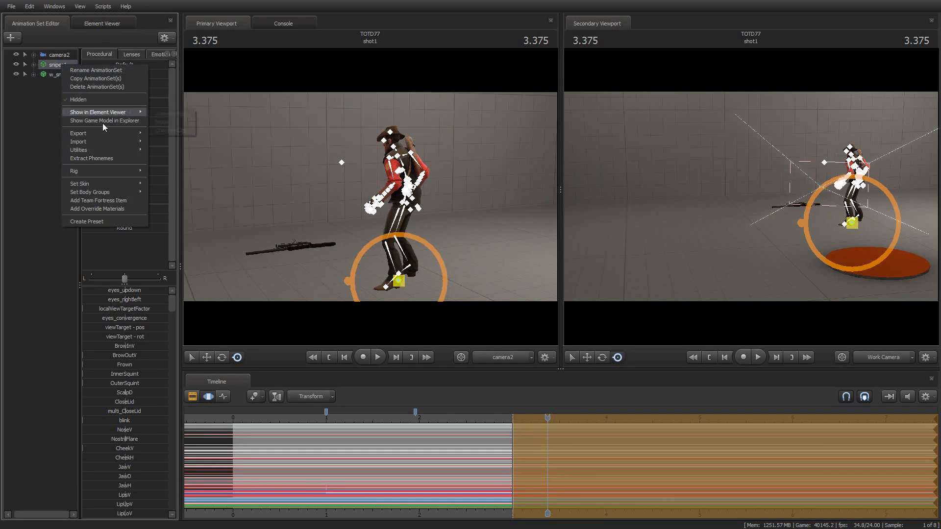
mouse_move(112, 143)
left_click(194, 152)
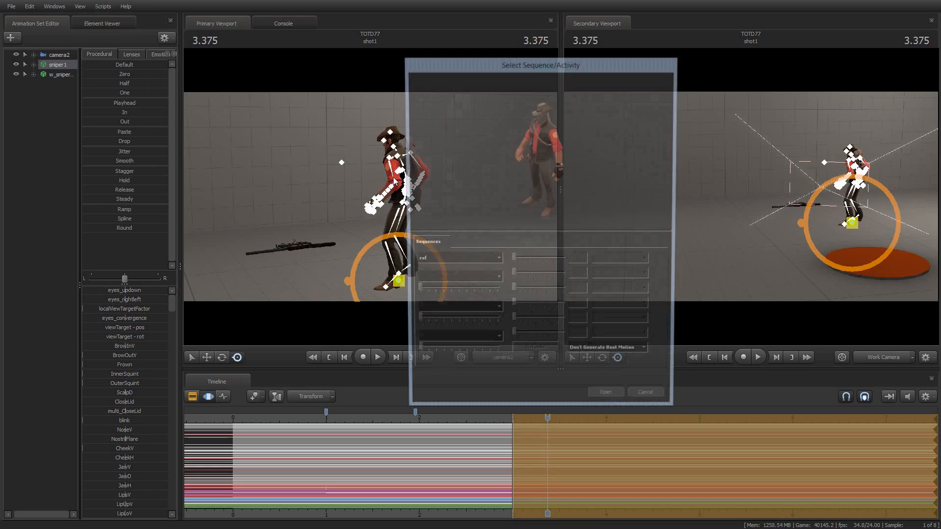
left_click(486, 260)
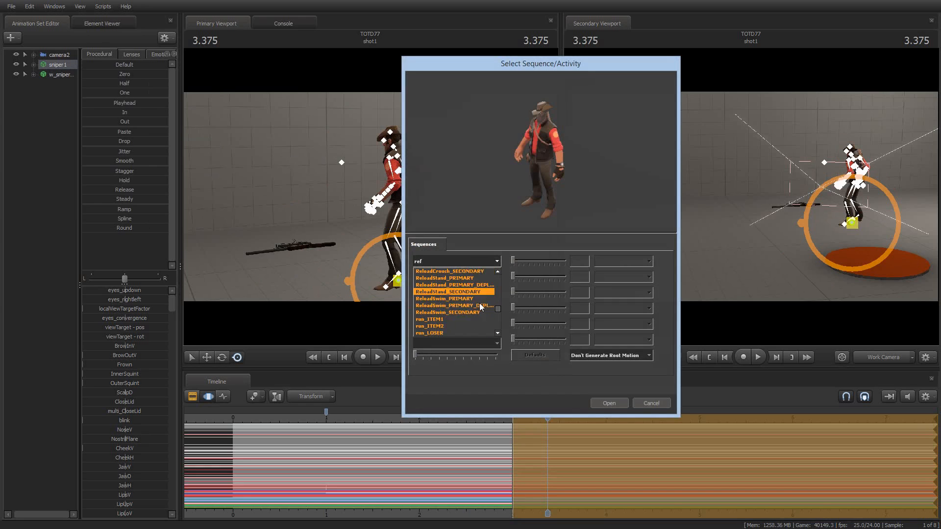
scroll(479, 303, "down", 2)
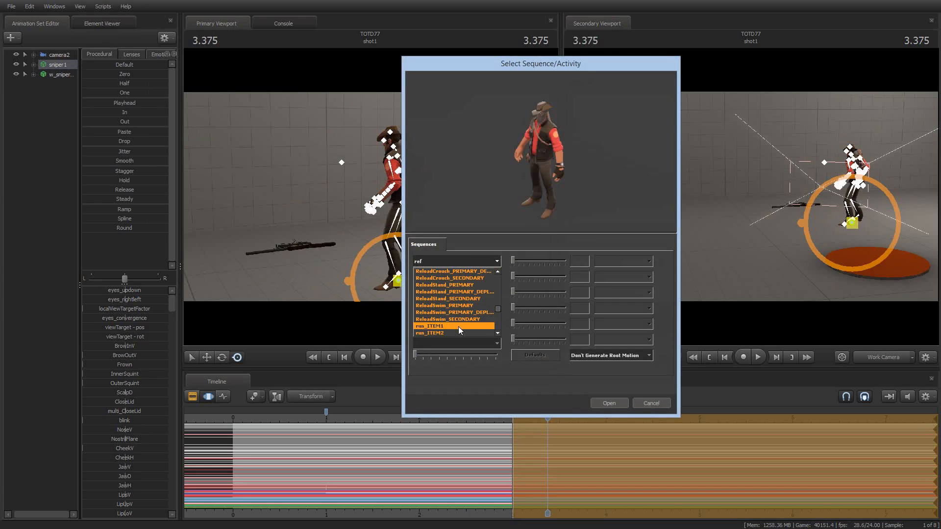
left_click(458, 326)
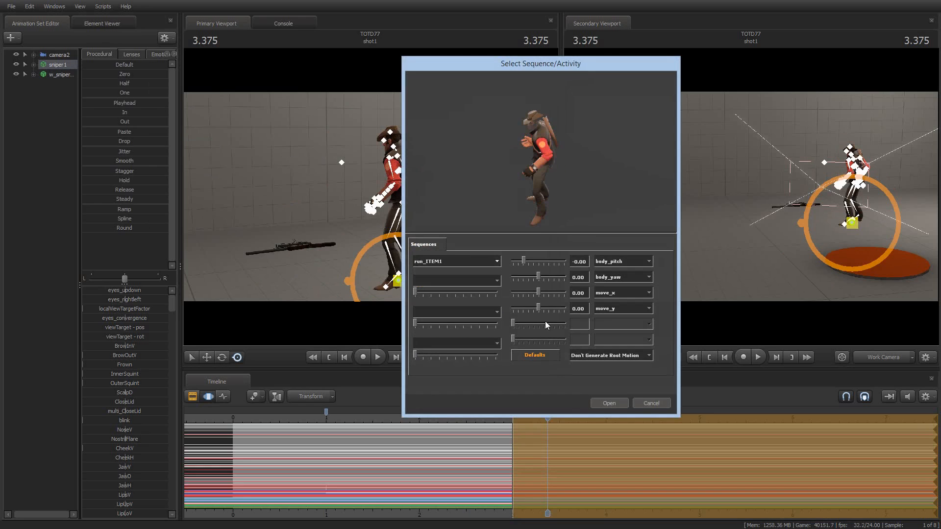
left_click(609, 402)
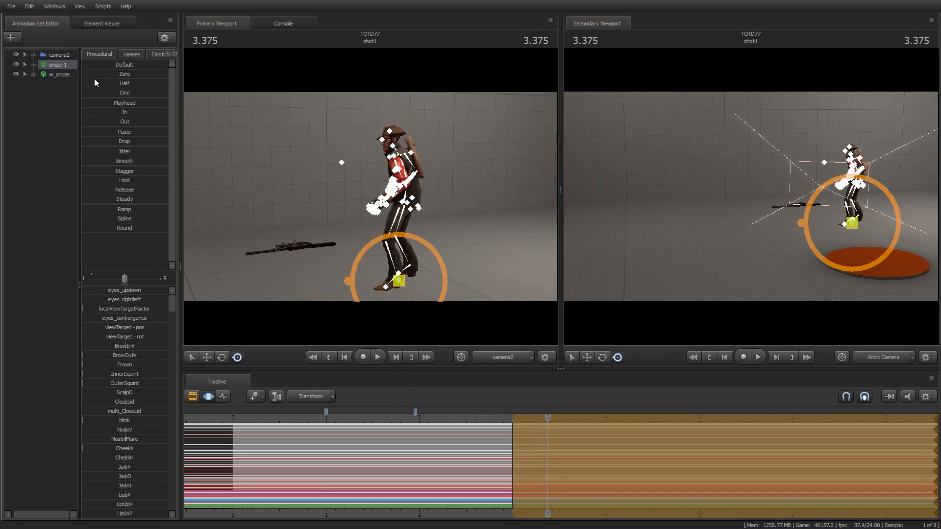
Adjust sniper1's bip_head, bip_spine_3 and bip_spine_1 bones from about 3 seconds onward, and select the whole sniper1 animation set
left_click(394, 148)
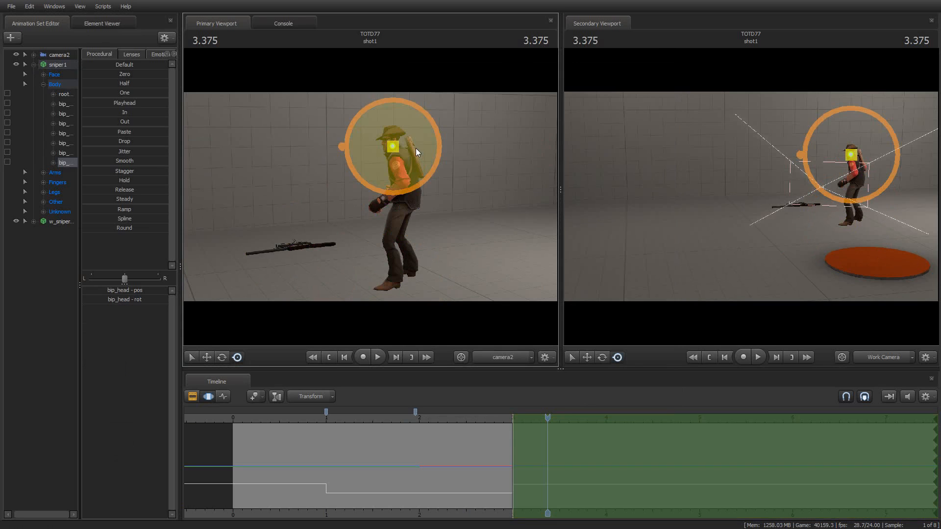
left_click_drag(416, 153, 395, 149)
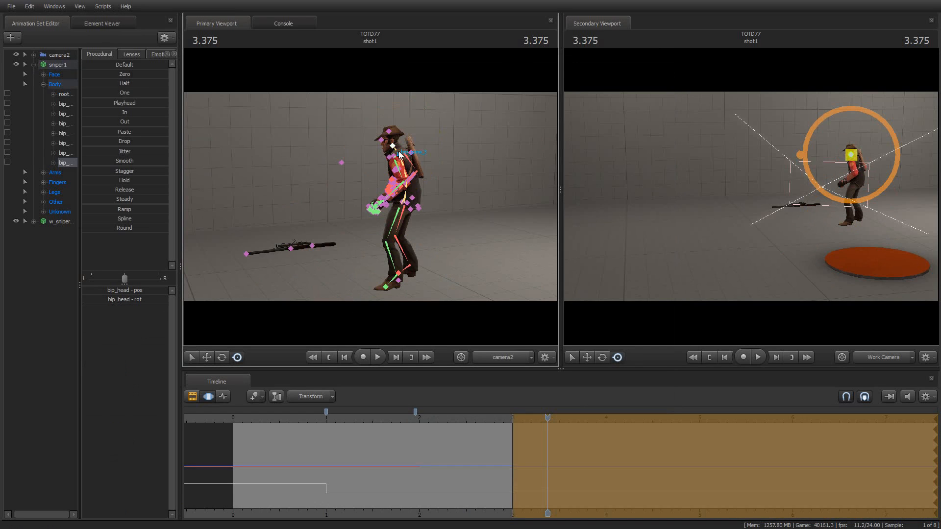
left_click(400, 154)
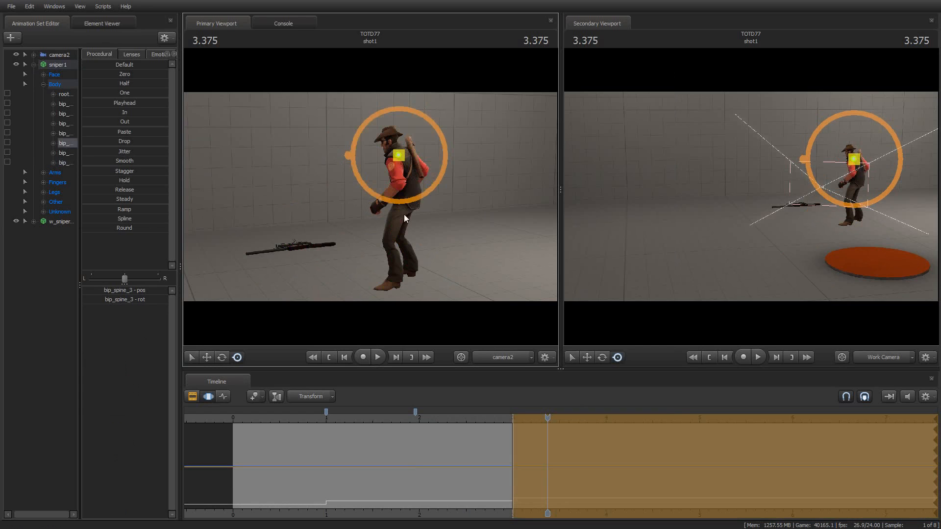
left_click(408, 177)
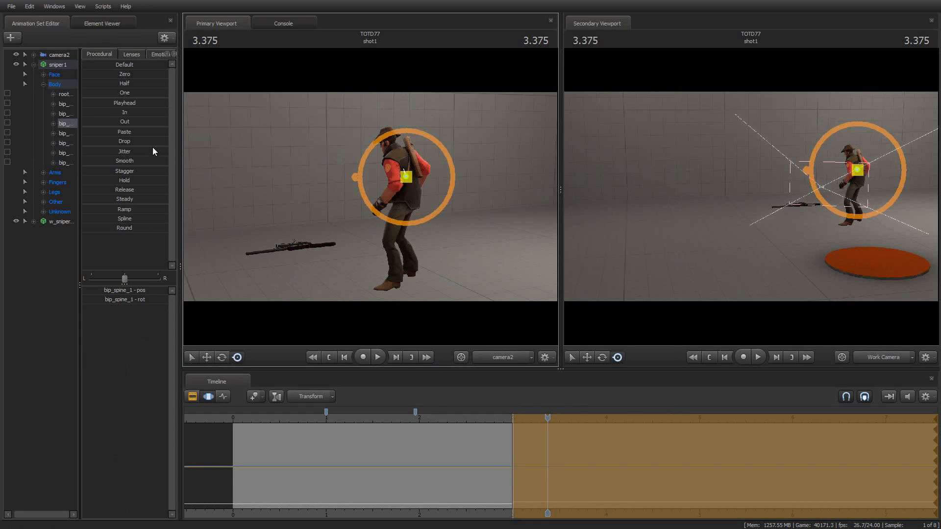
left_click(58, 71)
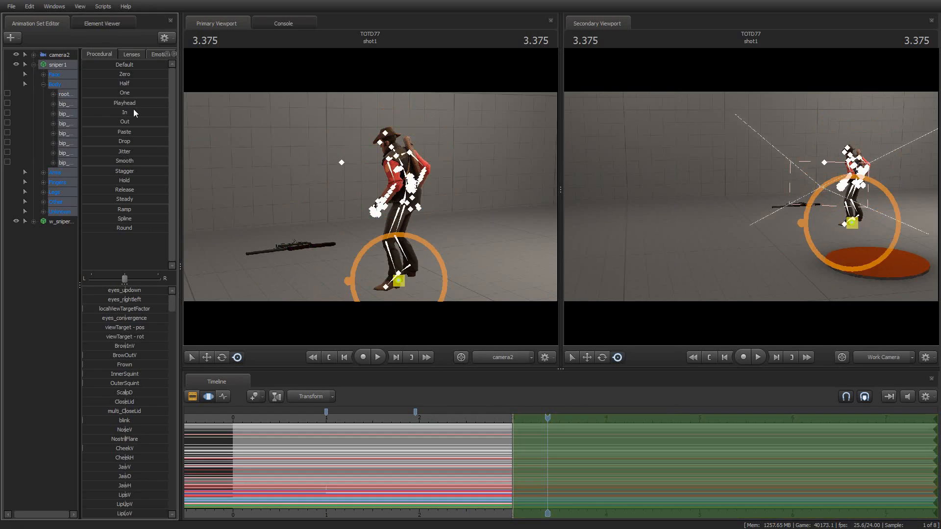
Play the shot, put the playhead at 3.000 and bookmark it, and play on from there
key("space")
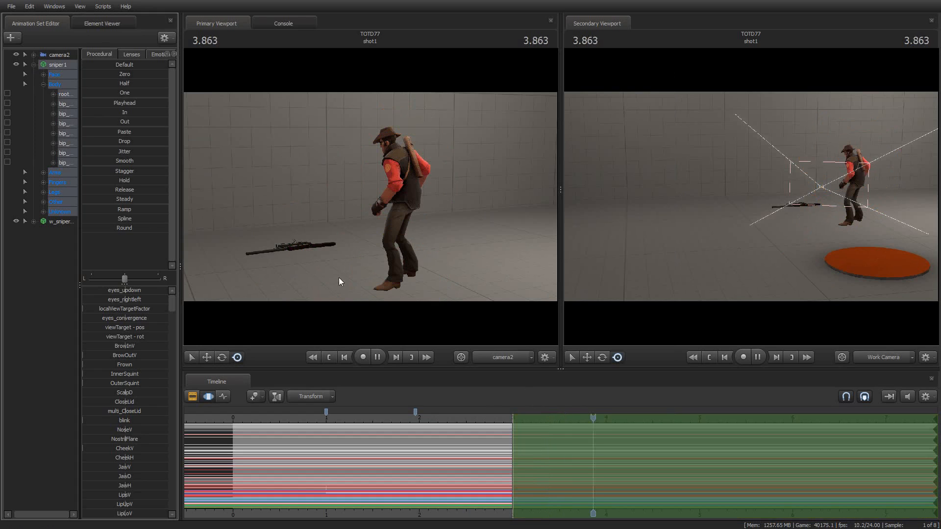
key("space")
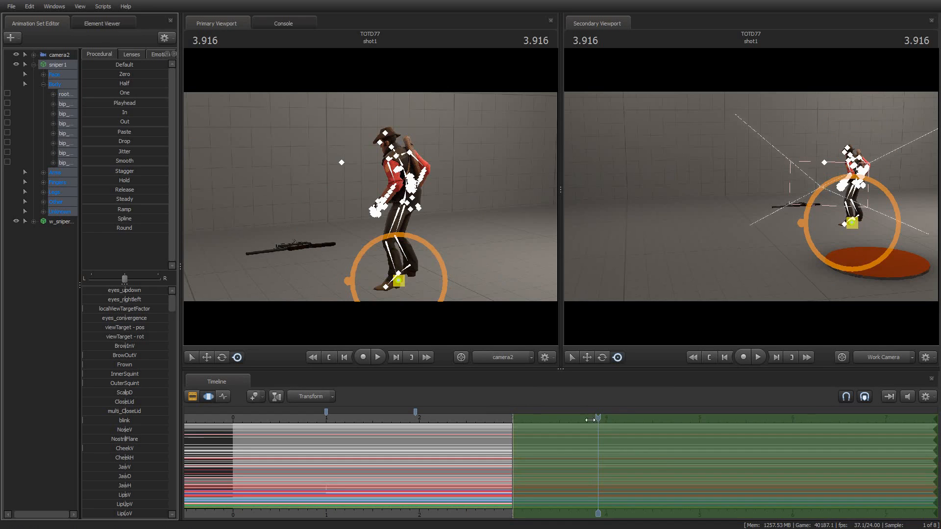
left_click_drag(590, 420, 512, 420)
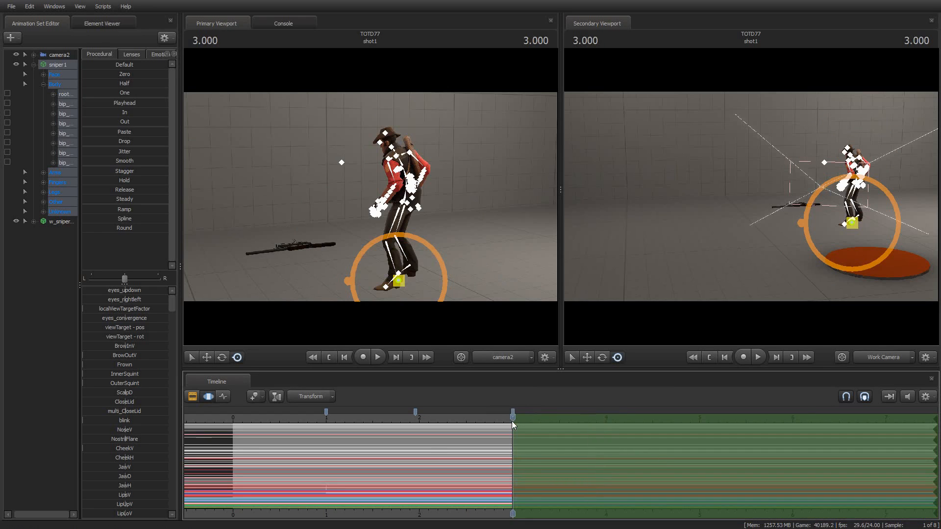
key("space")
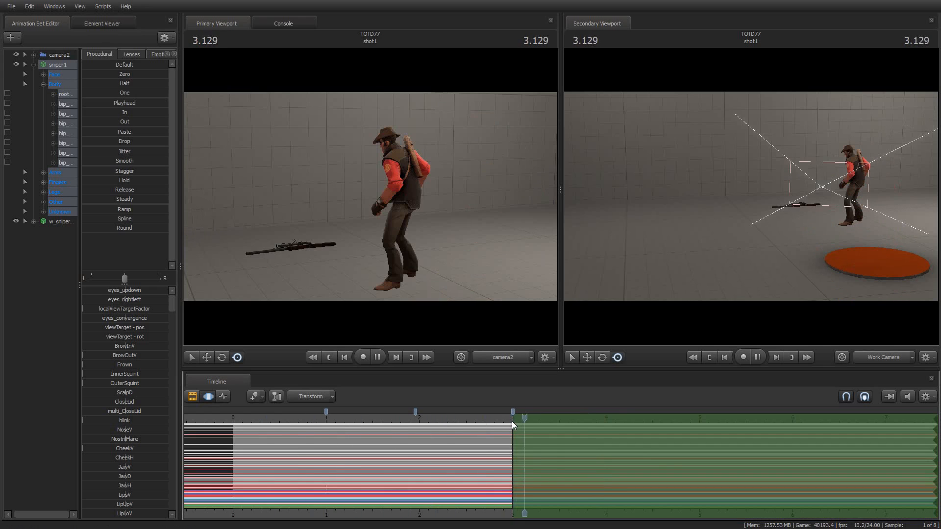
key("space")
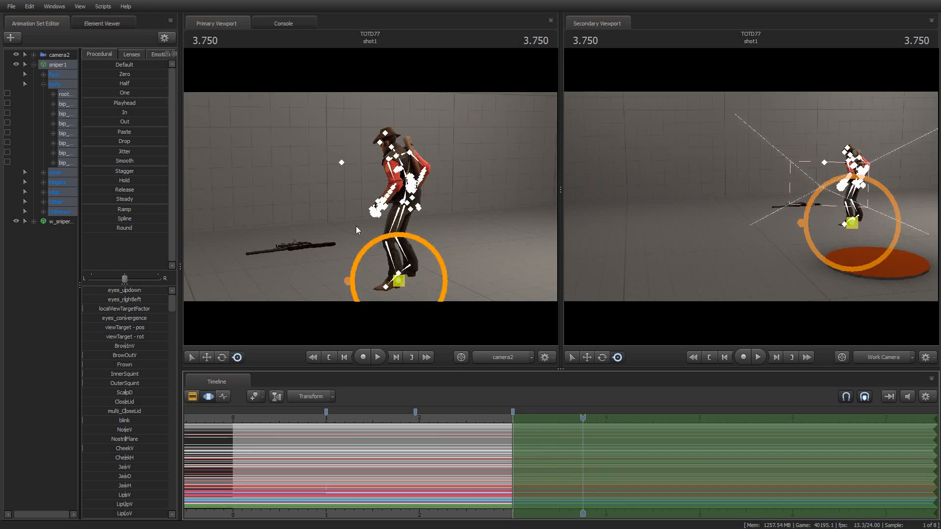
With the time selection starting at about 4 seconds and the playhead at 4.208, move sniper1's root over beside the rifle
left_click_drag(513, 452, 606, 450)
left_click_drag(588, 418, 625, 418)
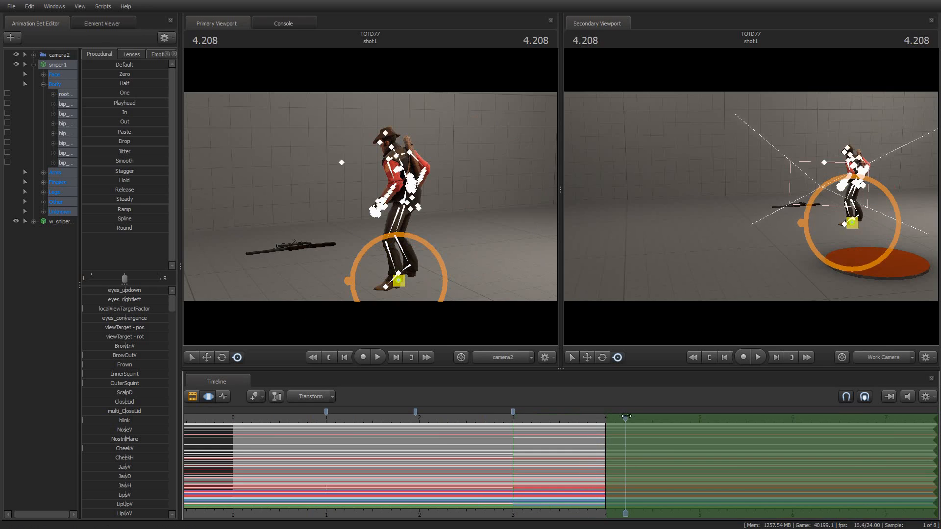
left_click(33, 65)
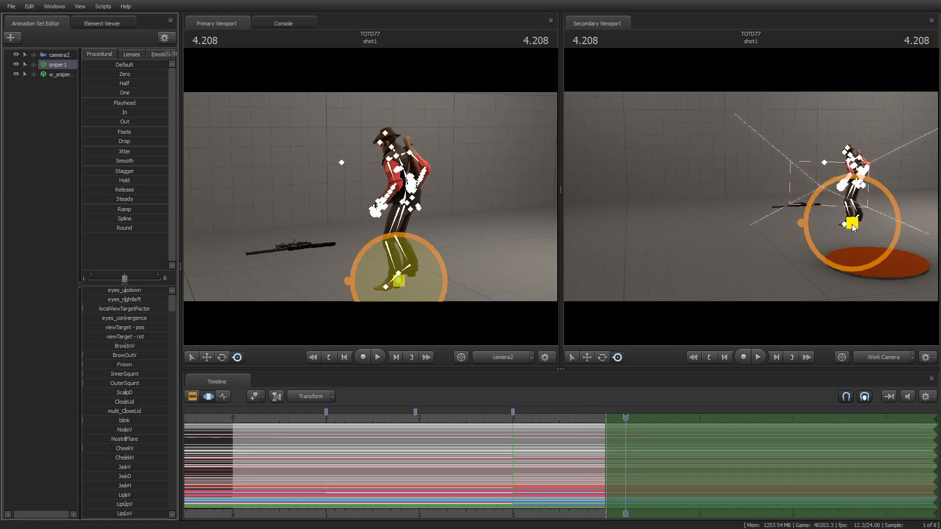
left_click_drag(853, 225, 813, 212)
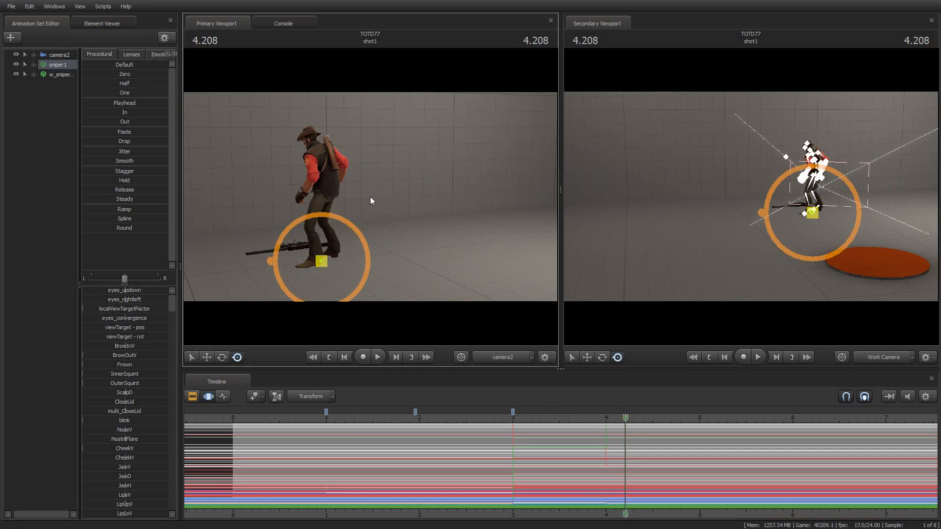
With sniper1's bip_spine_0 selected, start an open-ended time selection at about 3.9 seconds and put the playhead at 4.000
left_click(334, 183)
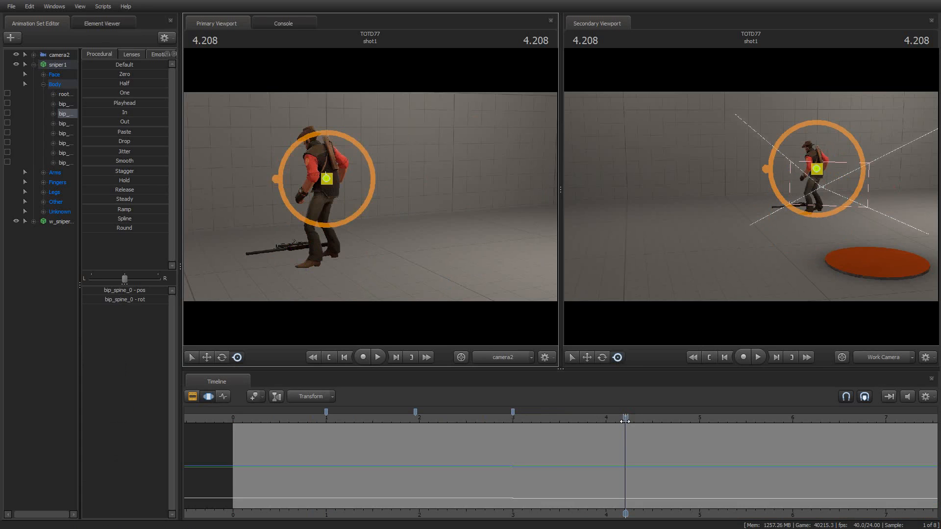
left_click_drag(625, 443, 938, 437)
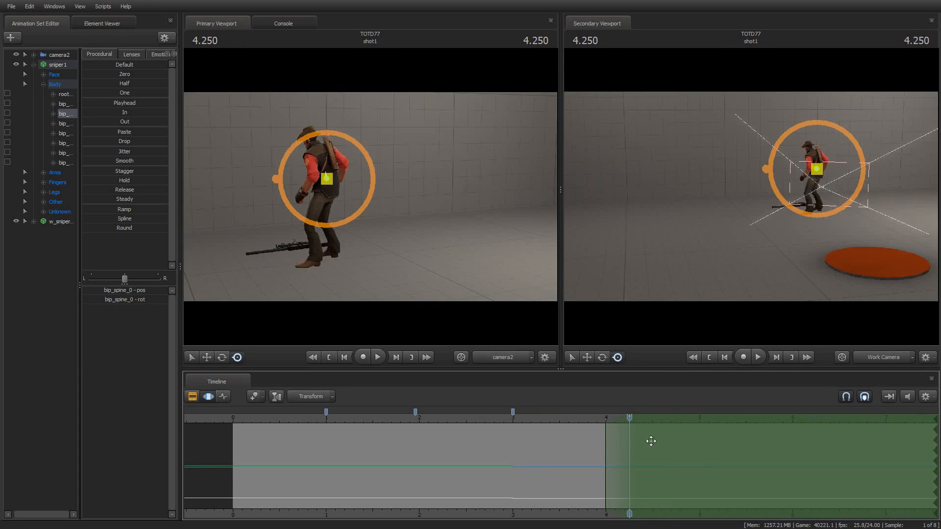
key("[")
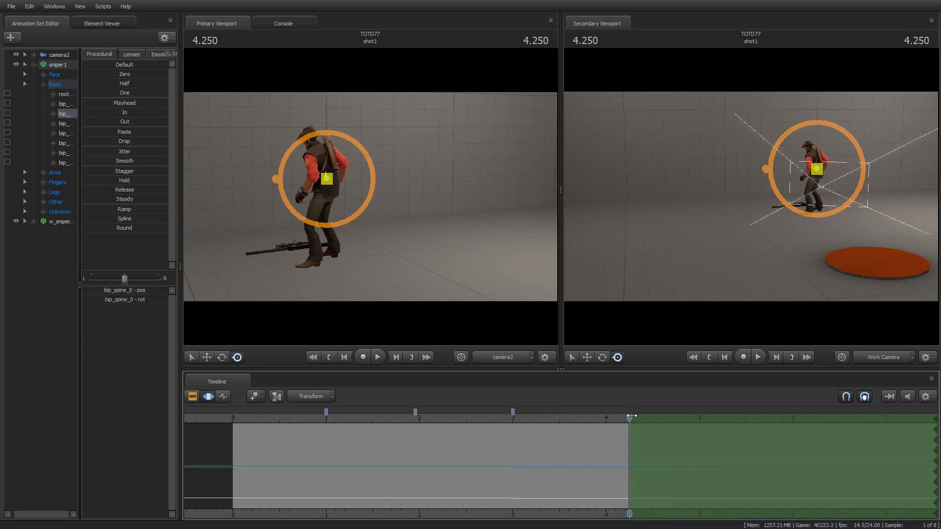
left_click_drag(632, 416, 597, 431)
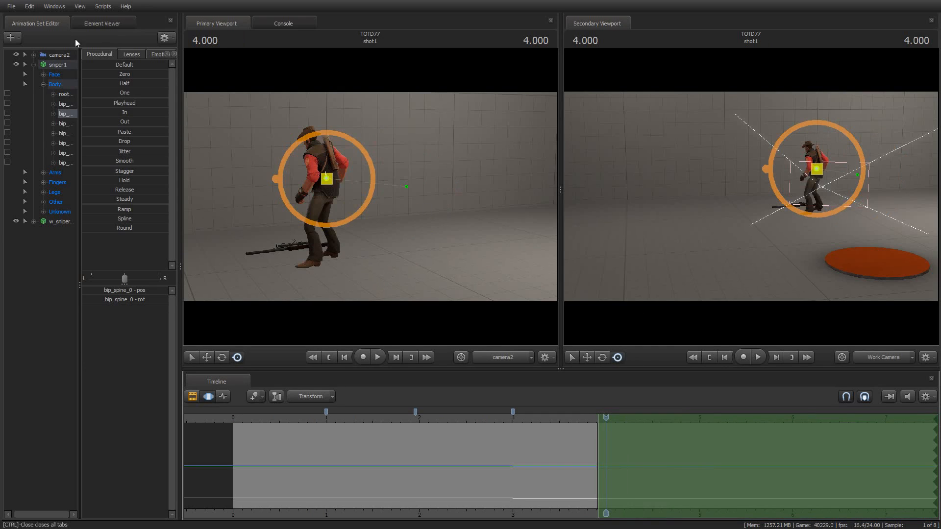
Try to rotate sniper1's bip_pelvis bone at 4.000, and undo it
key("ctrl")
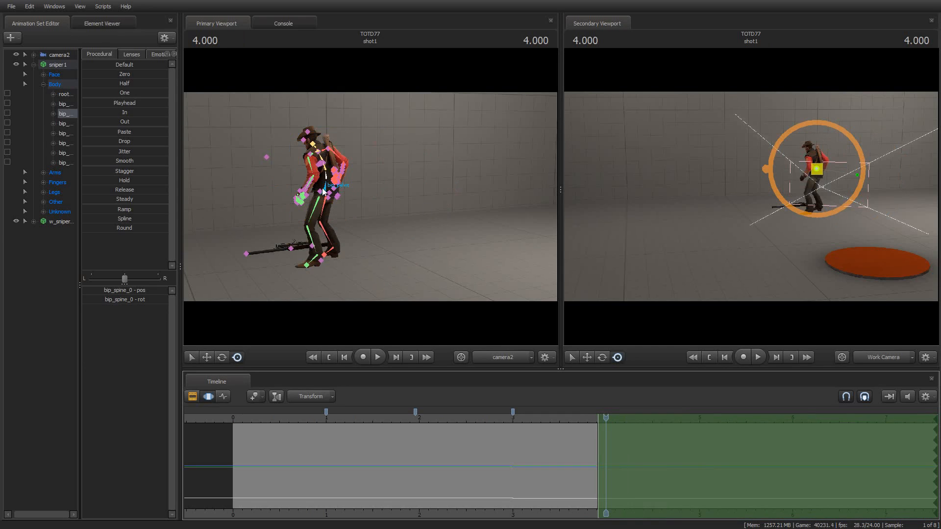
left_click(325, 188, "ctrl")
left_click_drag(339, 211, 337, 203)
key("ctrl+z")
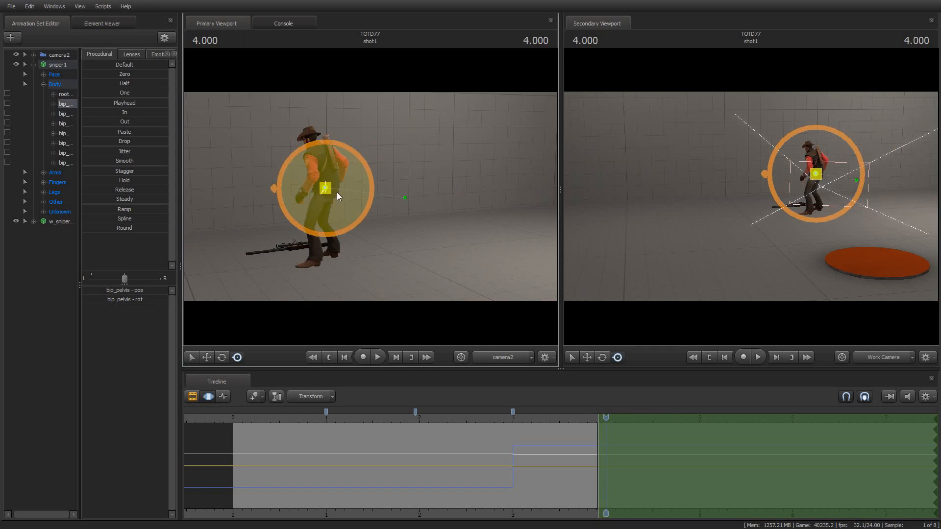
Rotate sniper1's bip_spine_0 bone so his upper body bends forward over the rifle from about 3.9 seconds onward
key("ctrl")
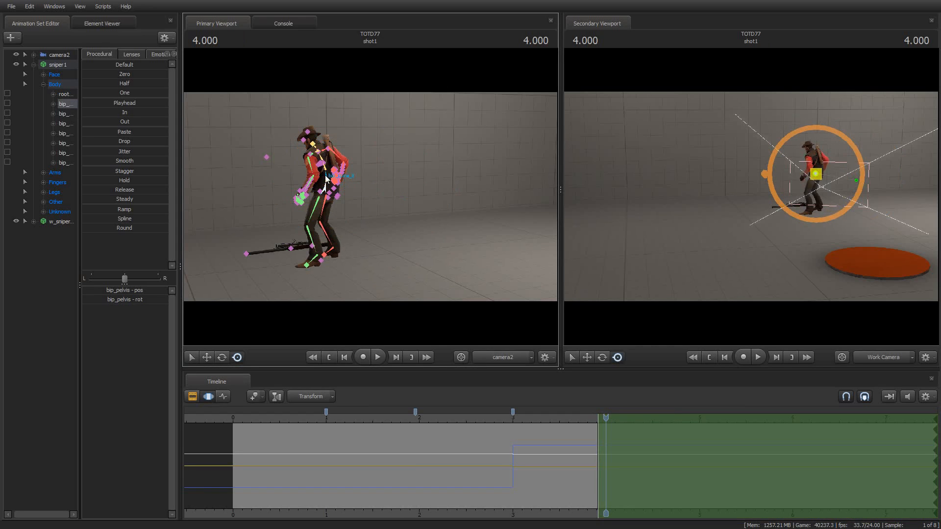
left_click(326, 178, "ctrl")
left_click_drag(342, 194, 338, 175)
key("ctrl")
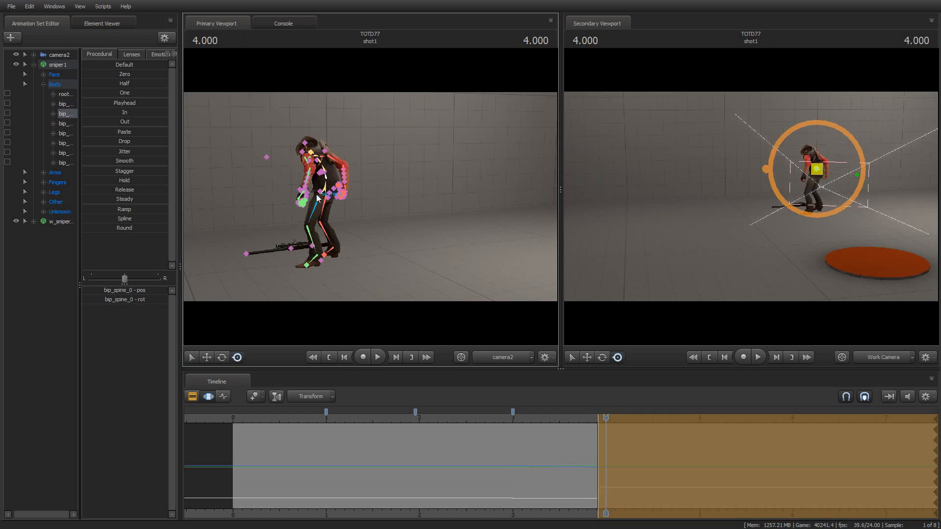
Import the ReloadCrouch_PRIMARY sequence onto sniper1 without generating root motion, and play the shot to 4.791
right_click(60, 65)
mouse_move(99, 142)
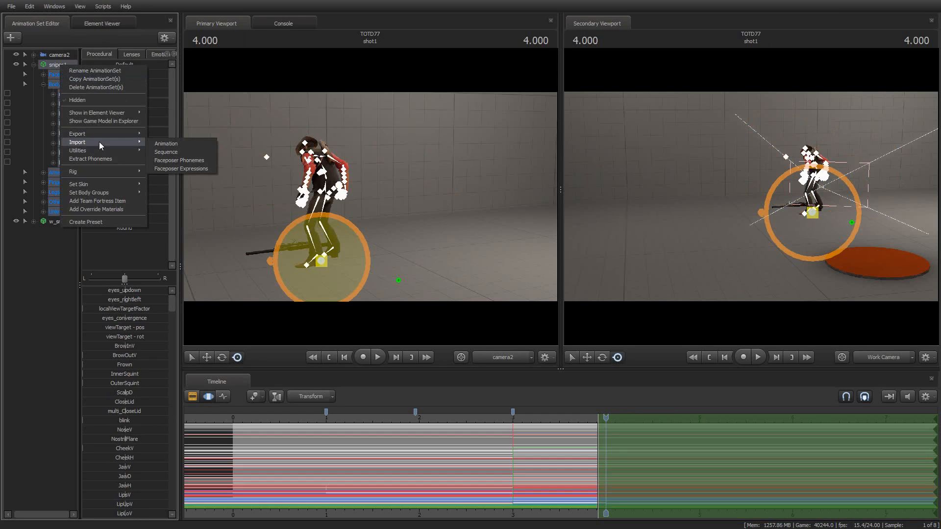
left_click(166, 153)
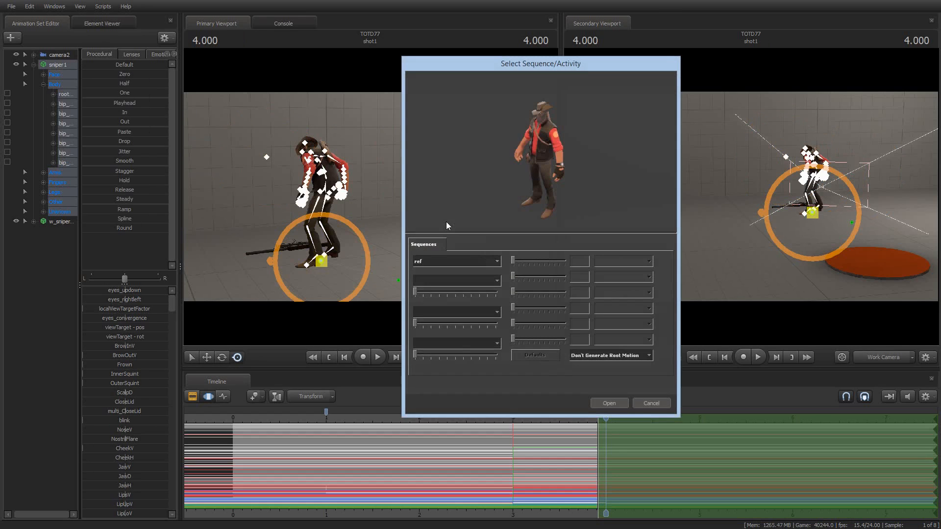
left_click(486, 260)
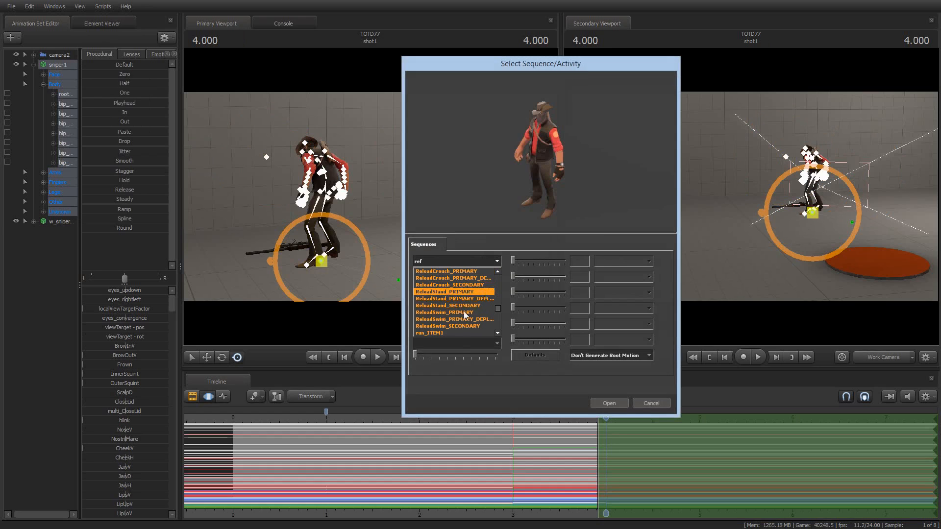
scroll(463, 316, "up", 1)
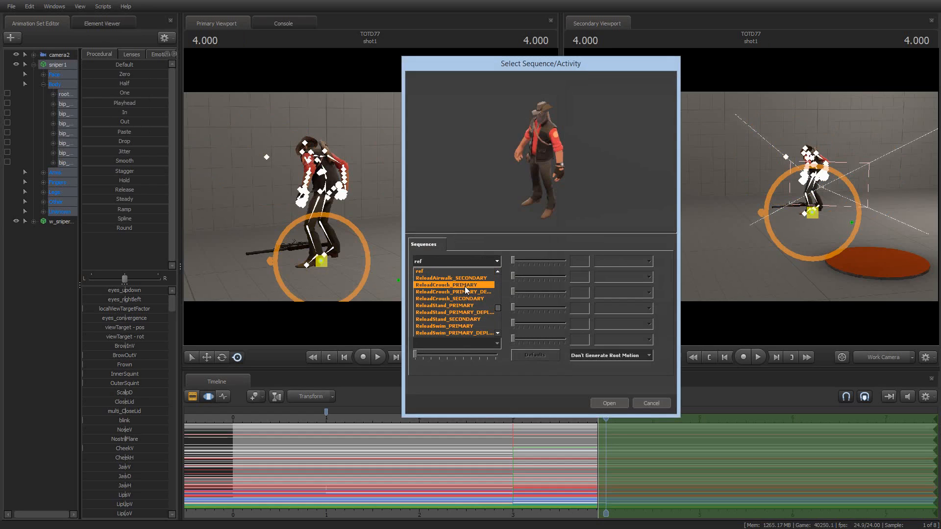
left_click(465, 284)
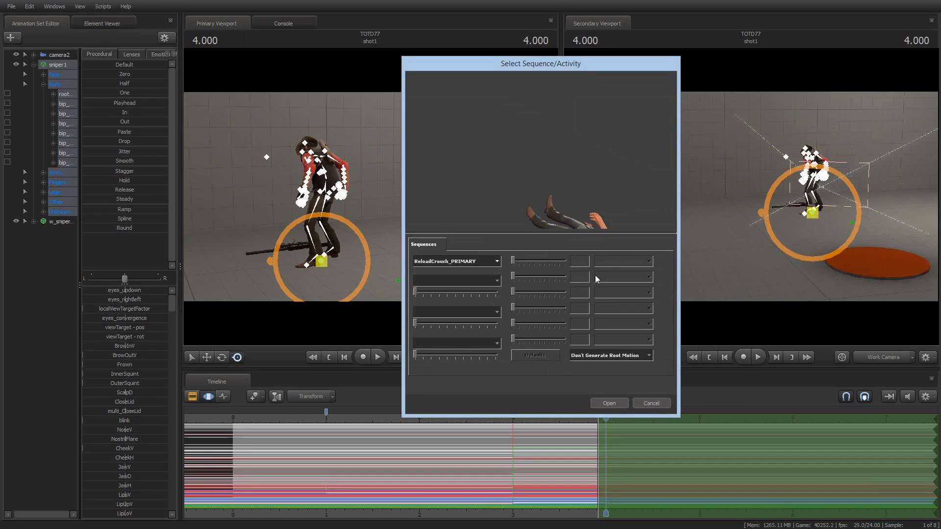
left_click(609, 403)
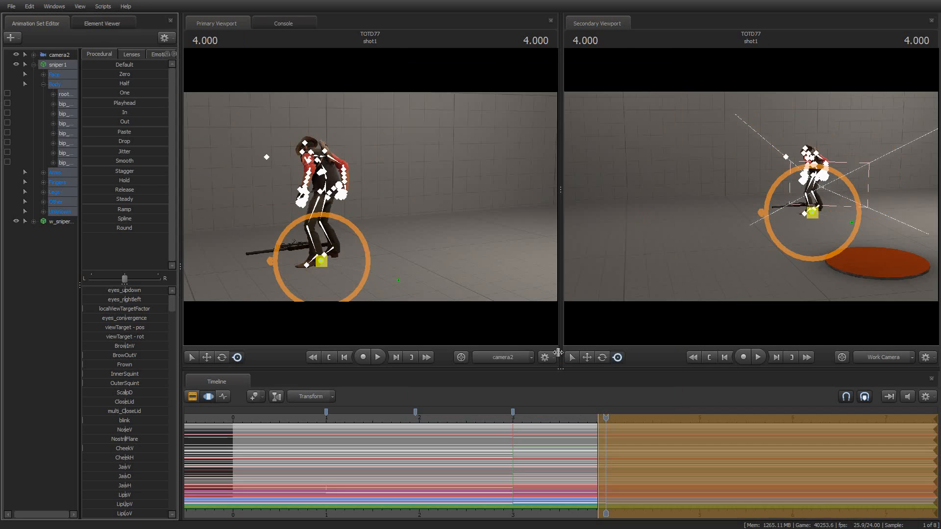
key("space")
key("space")
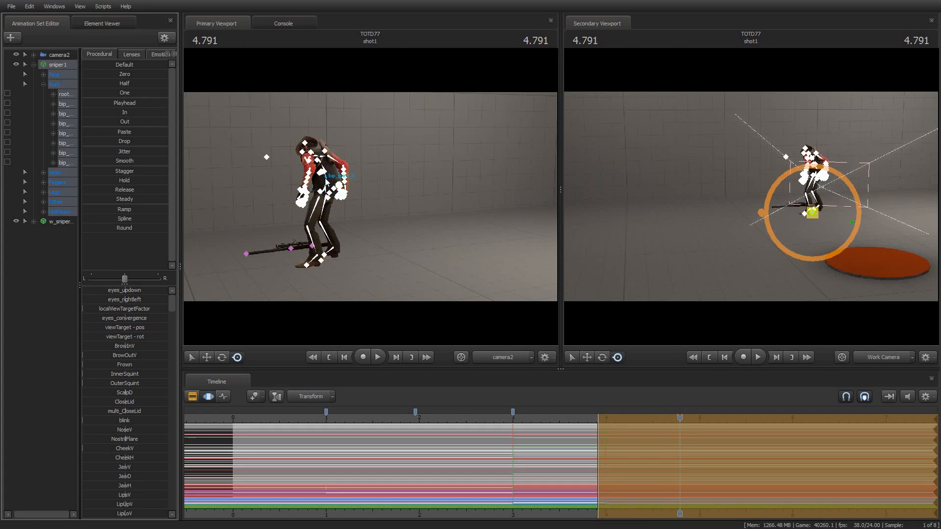
Try to adjust sniper1's left leg at 4.791 by moving bip_hip_L and rotating bip_knee_L
left_click(321, 203)
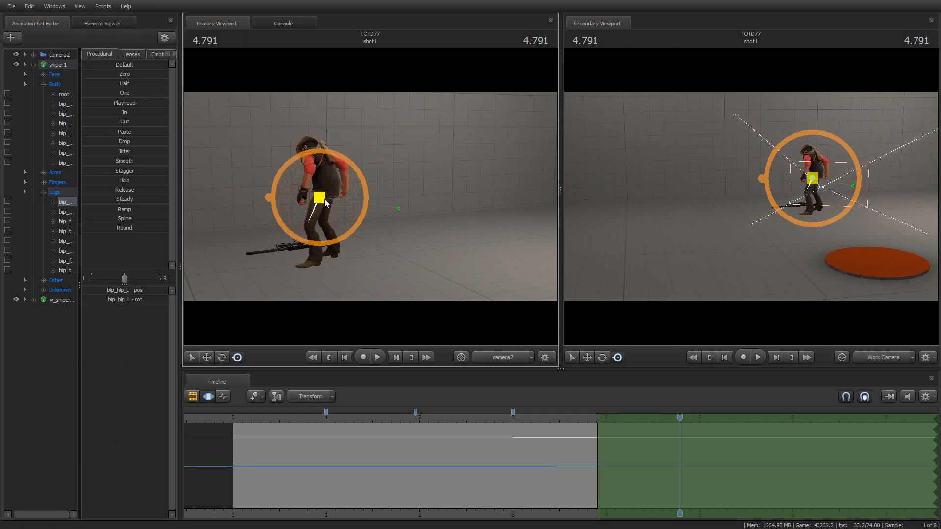
left_click_drag(321, 198, 313, 205)
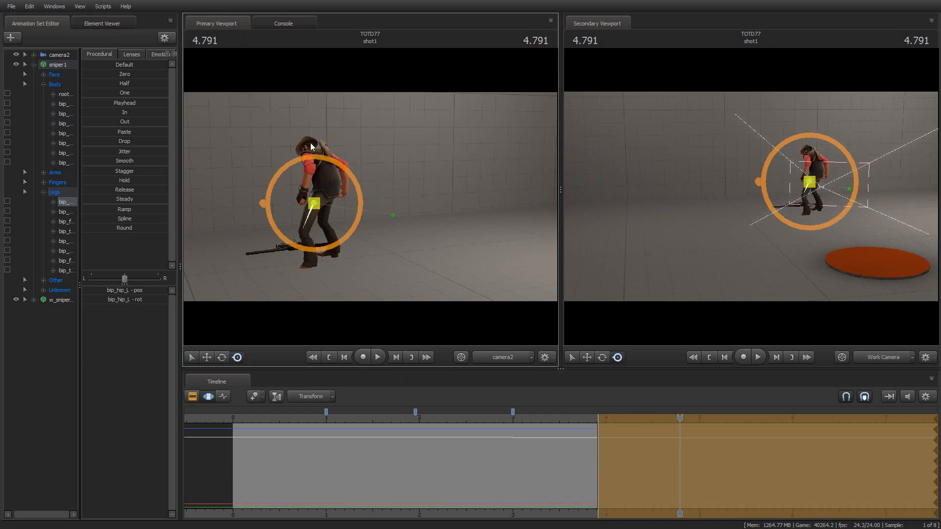
key("ctrl+z")
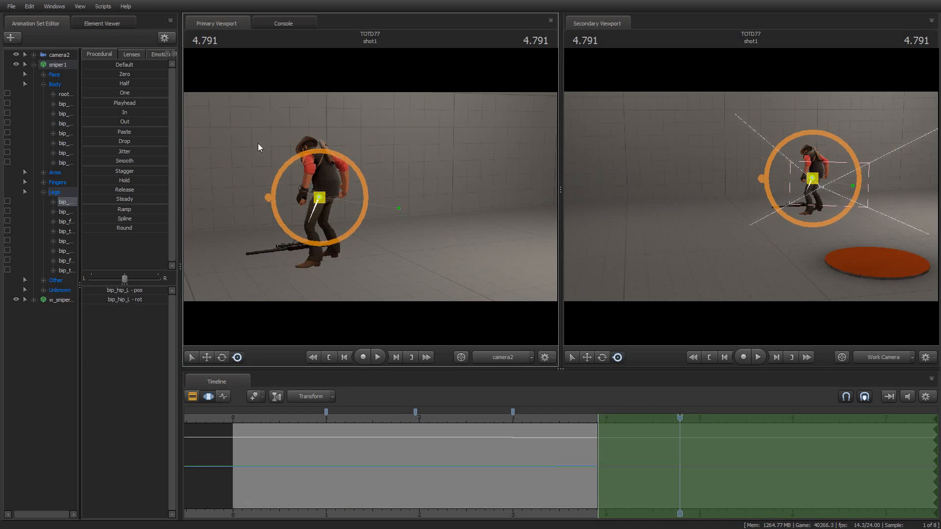
key("ctrl")
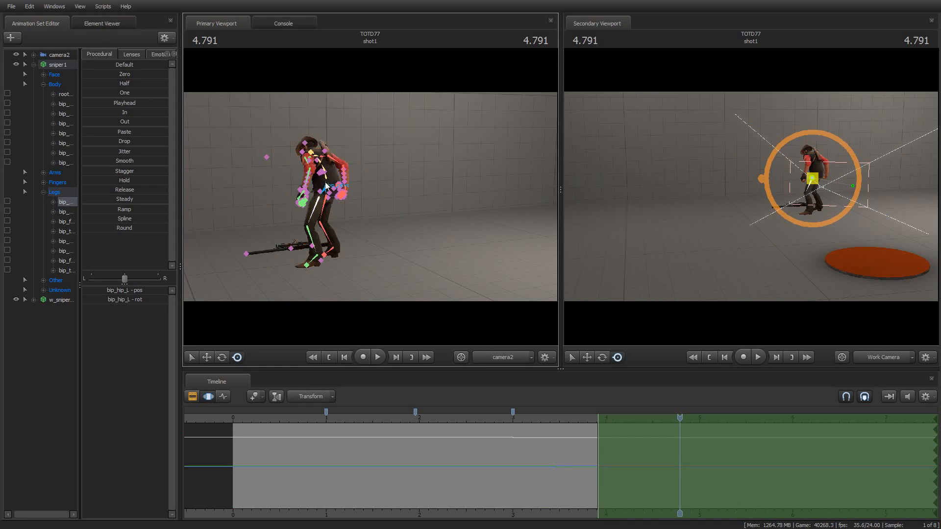
left_click(329, 179, "ctrl")
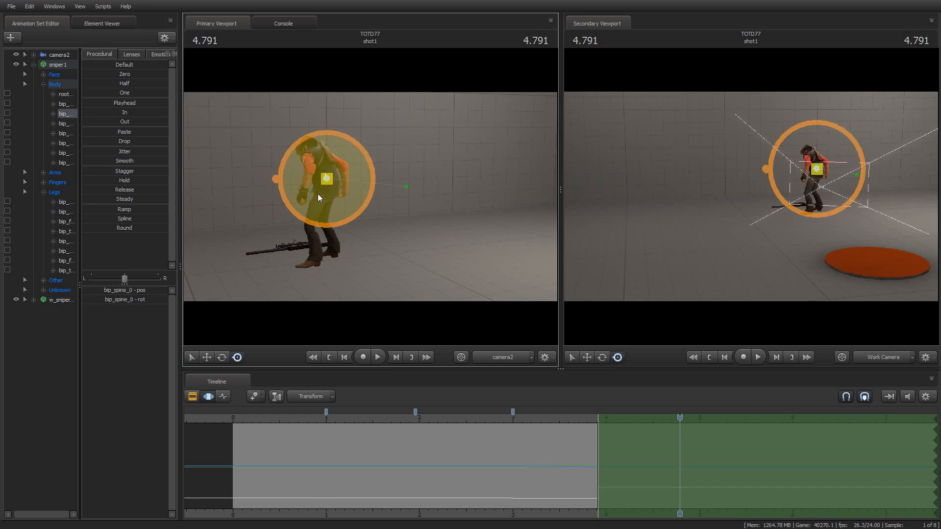
key("ctrl")
left_click(314, 246, "ctrl")
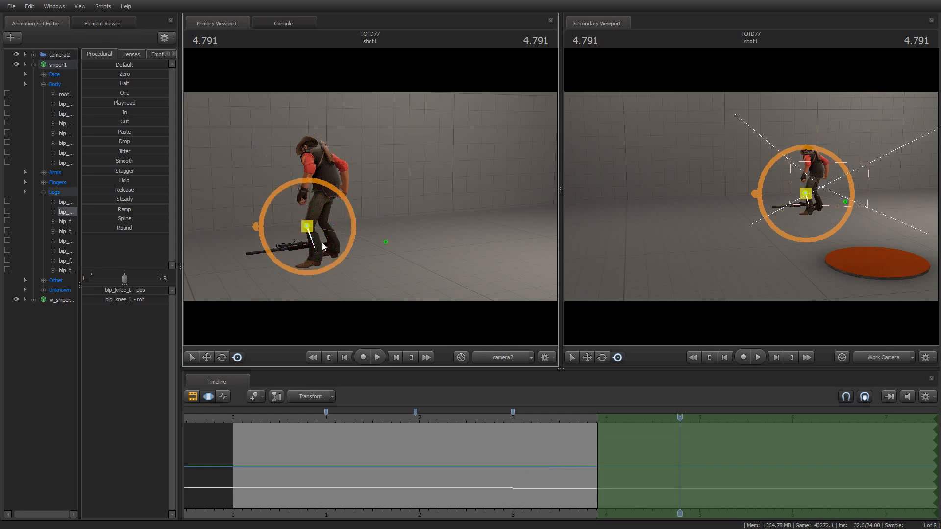
left_click_drag(320, 246, 283, 224)
left_click_drag(344, 233, 337, 219)
With the time selection starting at about 4.8 seconds and the playhead at 5.208, move camera2 into a low close-up of the sniper rifle
left_click_drag(598, 419, 718, 417)
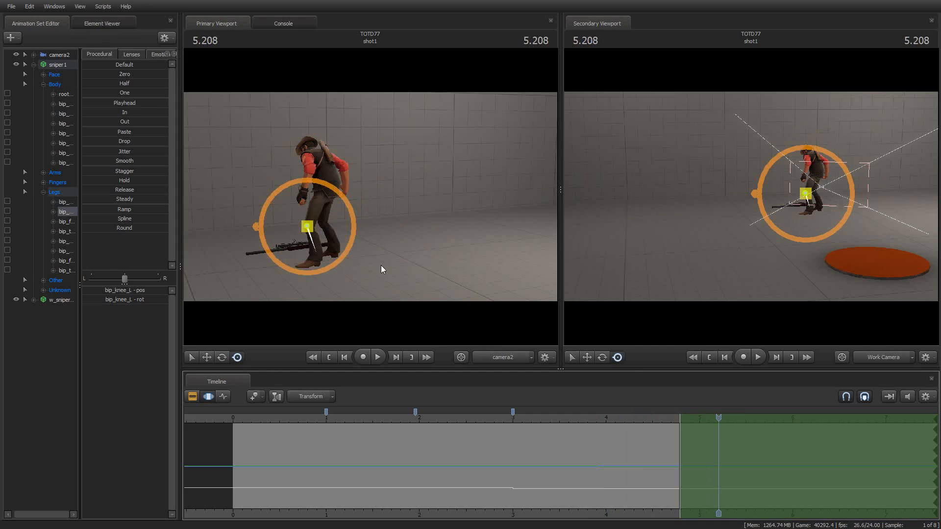
left_click(56, 56)
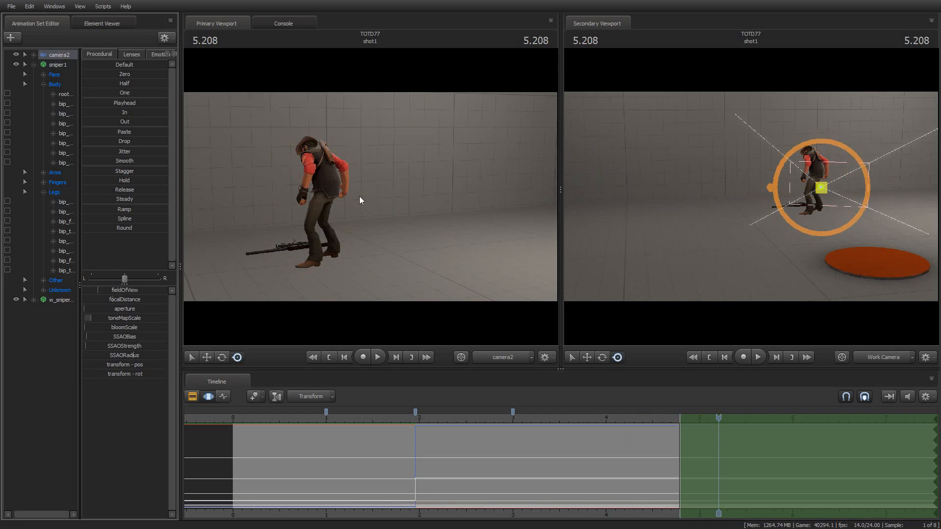
left_click_drag(365, 166, 339, 213)
key("w")
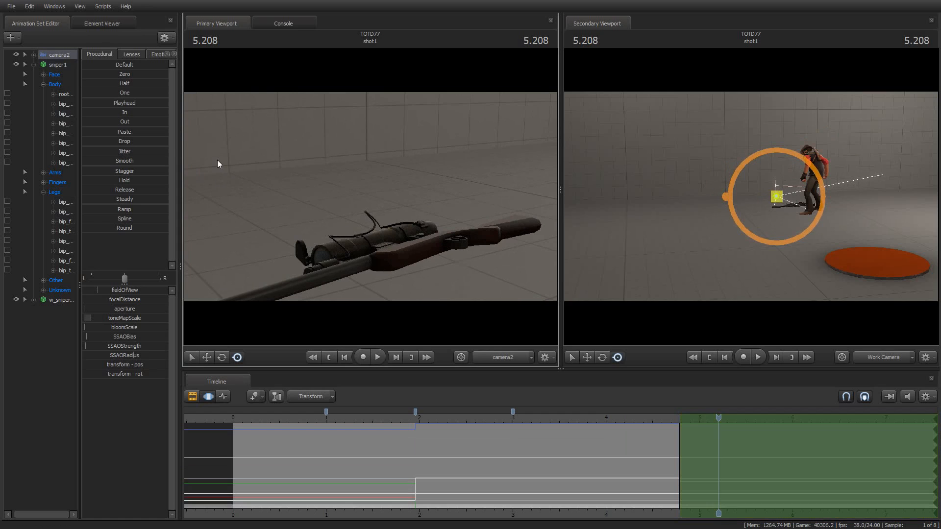
Examine sniper1's upper body close up in the Work Camera, picking his bip_upperArm_R and bip_pelvis bones
left_click(59, 64)
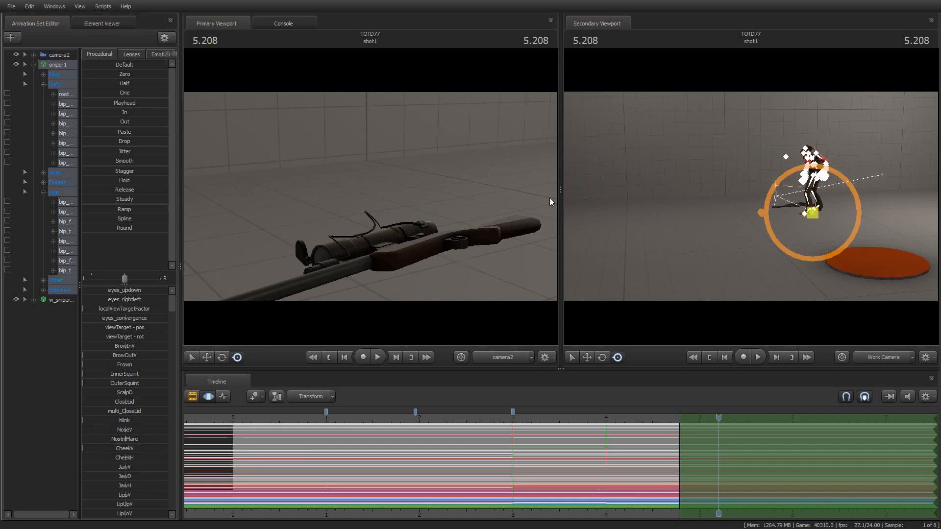
middle_click_drag(750, 198, 696, 194)
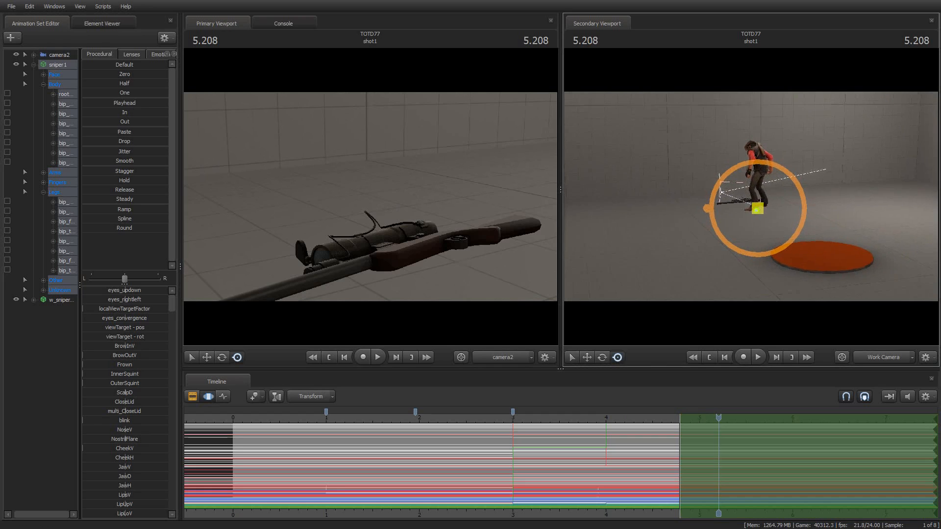
right_click_drag(697, 194, 696, 133)
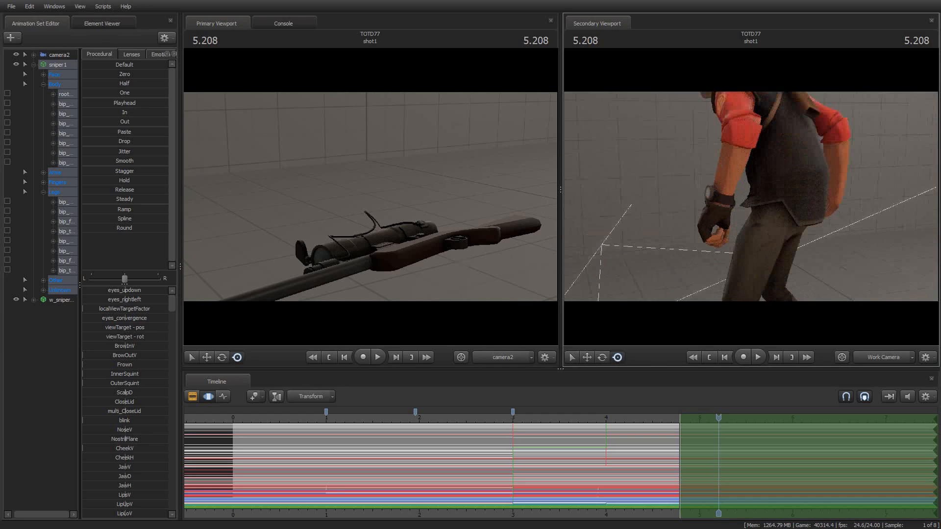
middle_click_drag(697, 132, 708, 79)
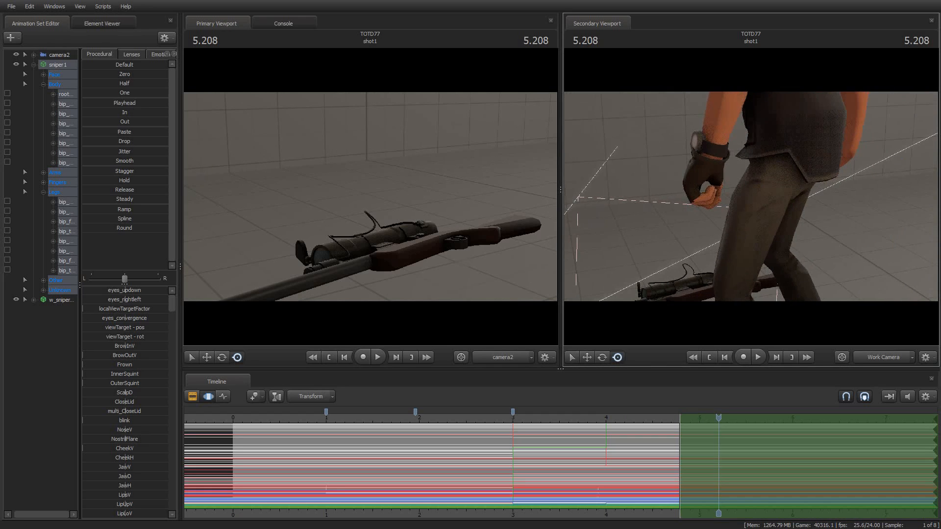
left_click_drag(708, 79, 696, 62)
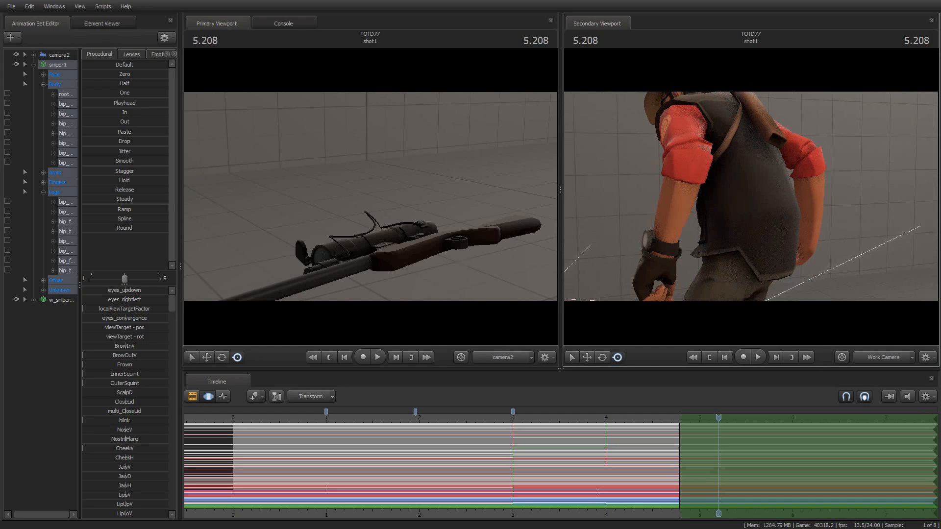
left_click_drag(779, 137, 779, 137)
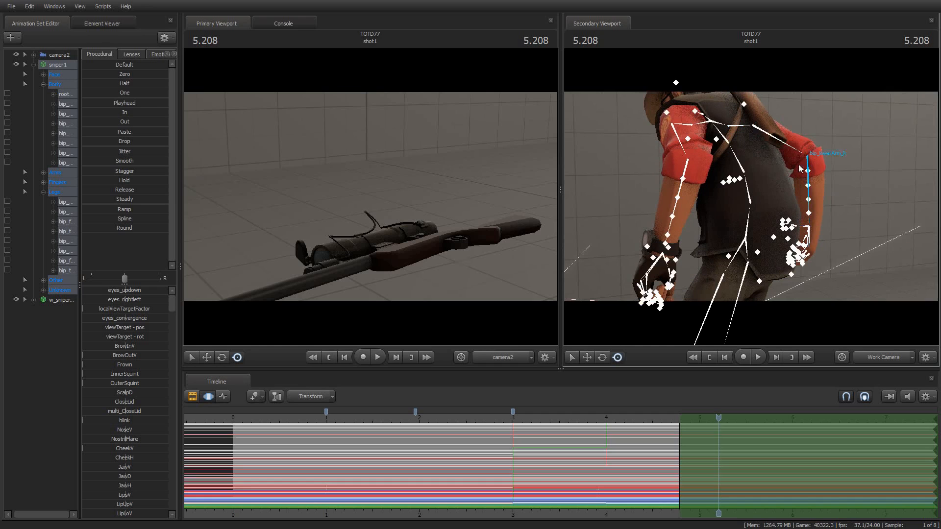
left_click(793, 148)
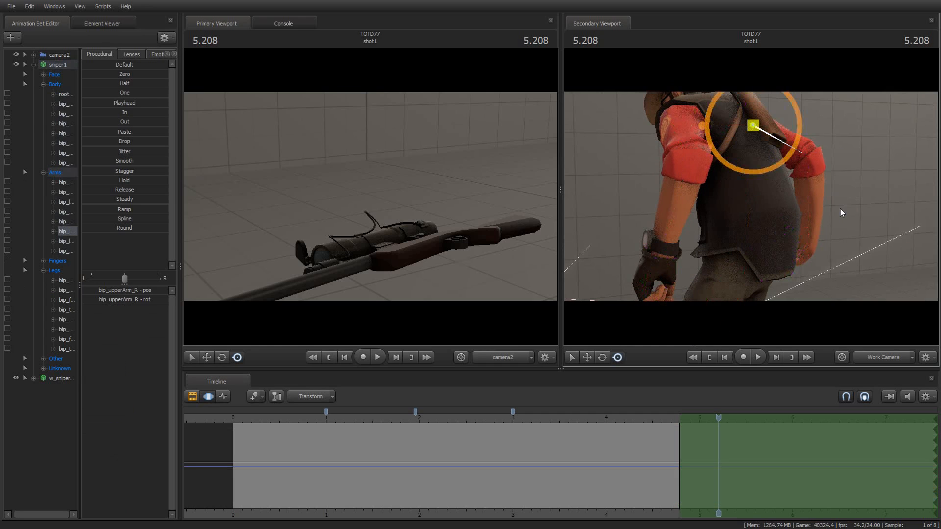
left_click(748, 231)
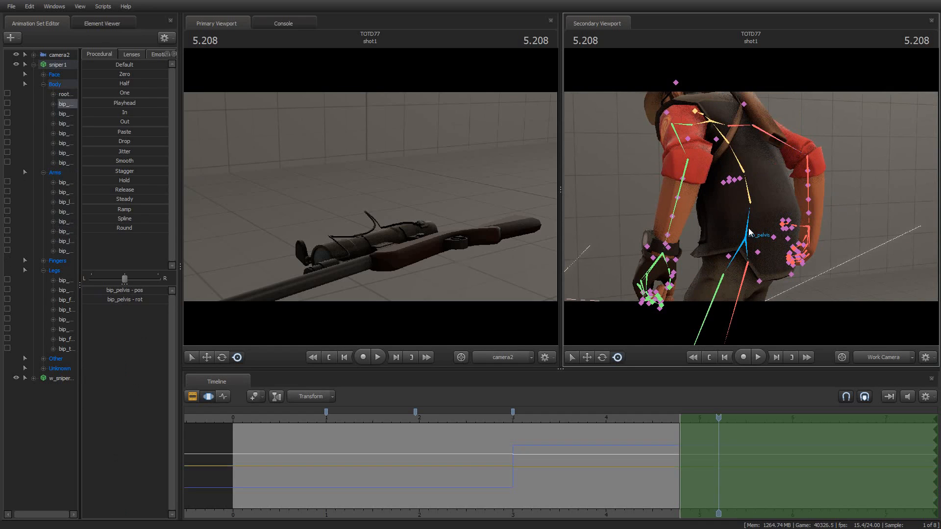
With the playhead at 5.166, start the time selection at about 5.1 seconds and frame sniper1 with the rifle in the Work Camera
key("Left")
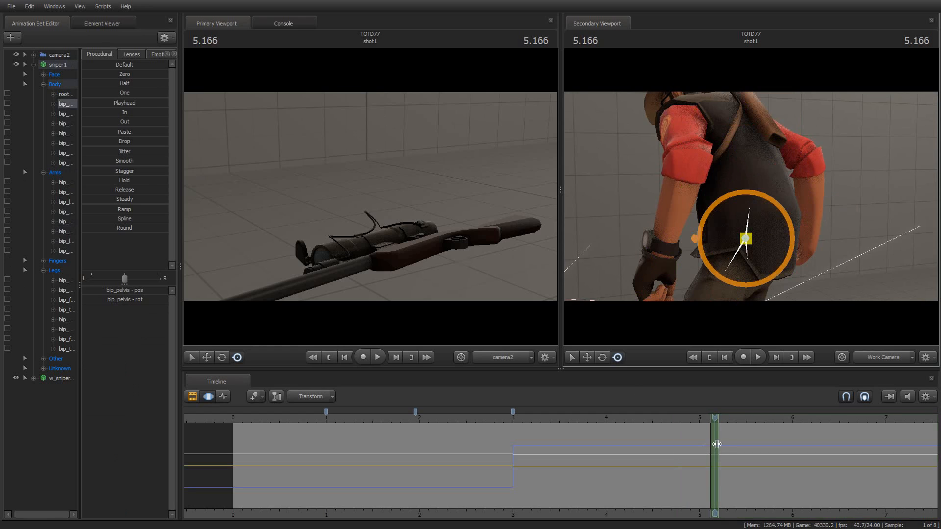
left_click_drag(718, 444, 933, 444)
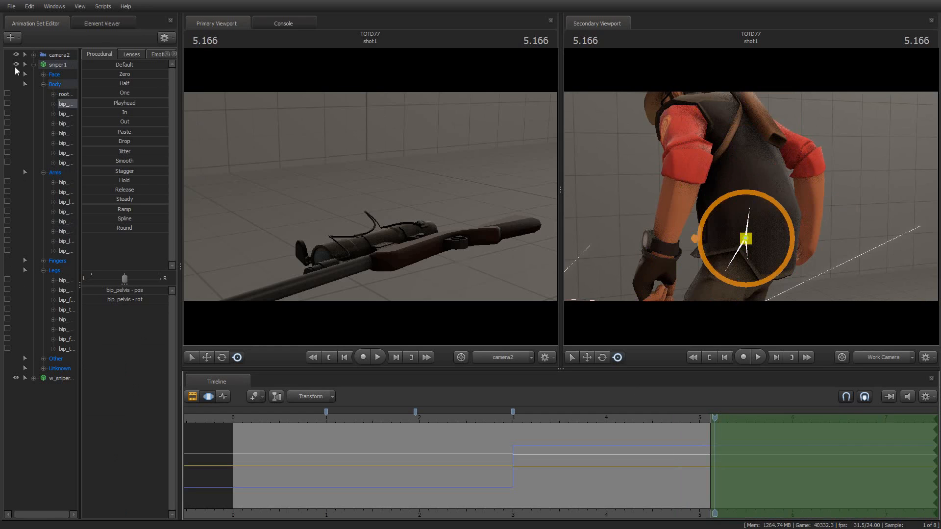
left_click(55, 56)
left_click(887, 357)
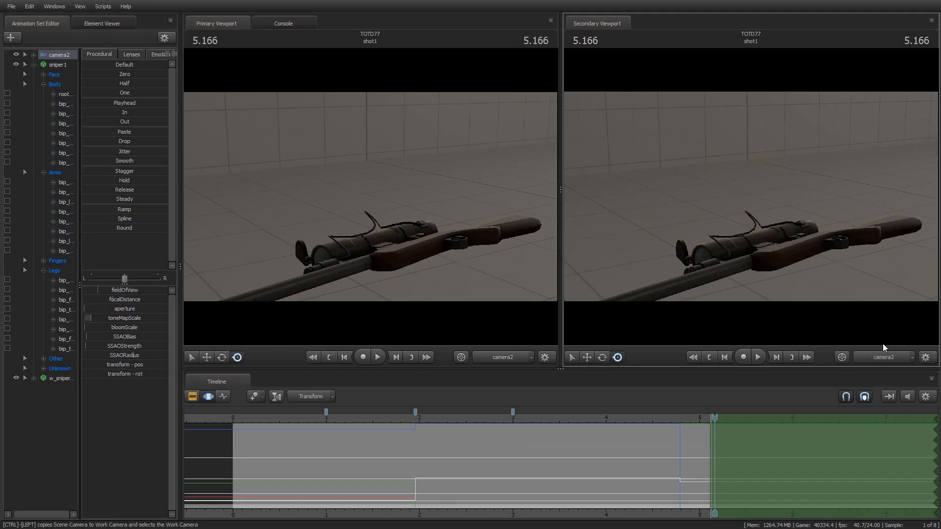
left_click(890, 357)
left_click_drag(808, 253, 790, 262)
key("s")
key("s")
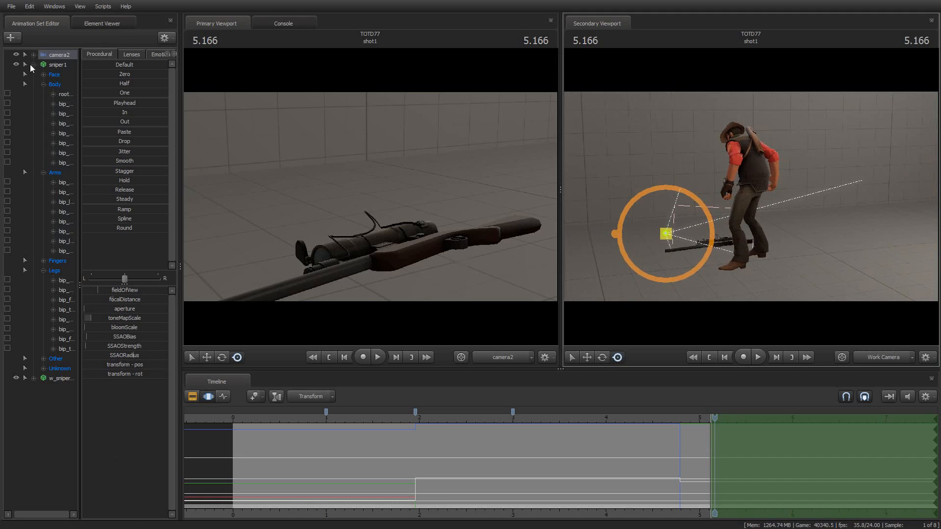
Move the whole sniper1 model straight down through the floor until his hands hang near rifle level
left_click(58, 65)
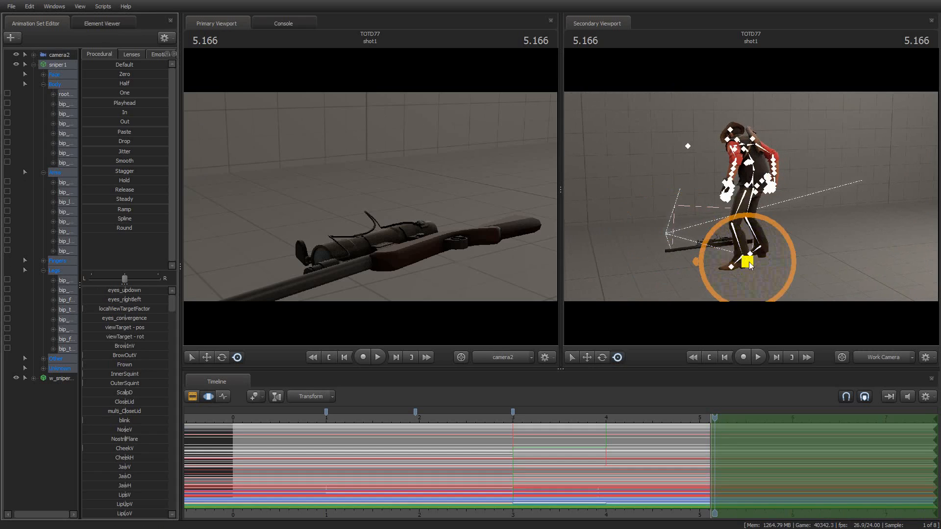
left_click(208, 357)
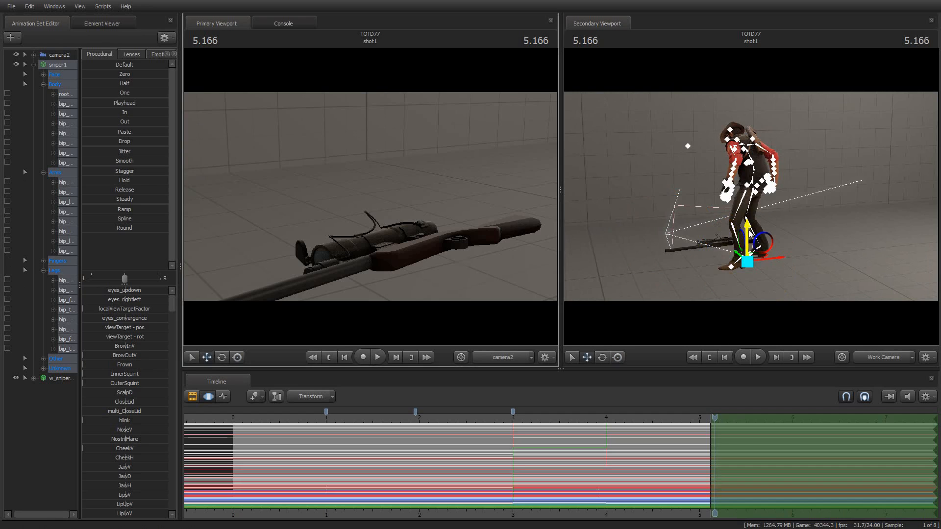
left_click_drag(746, 247, 743, 299)
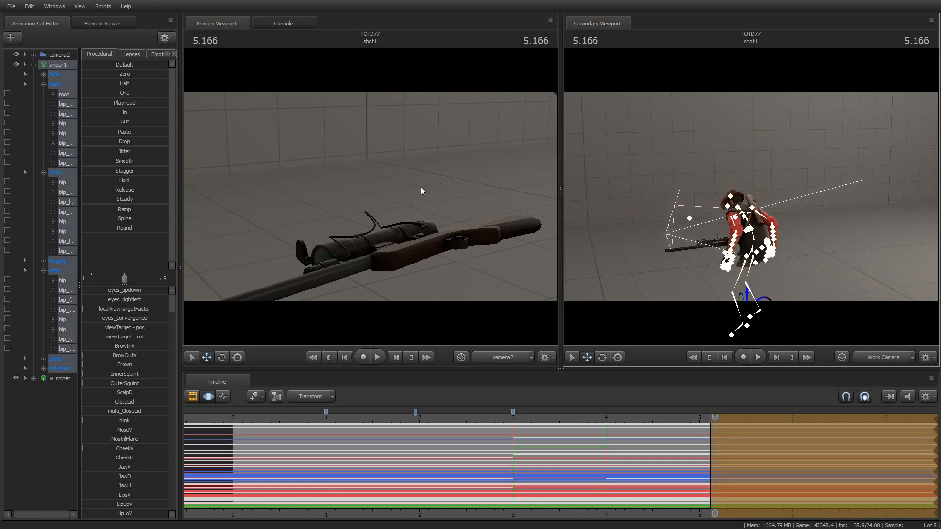
left_click(34, 64)
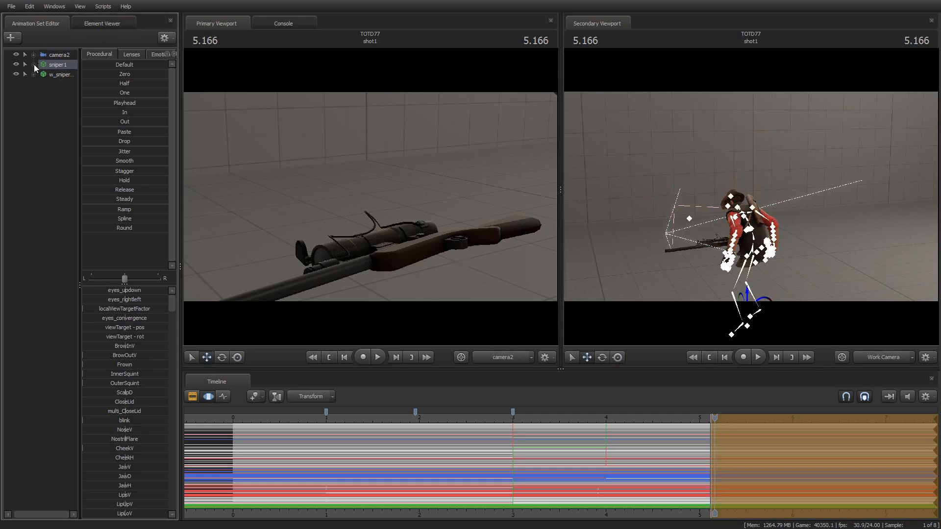
left_click(54, 75)
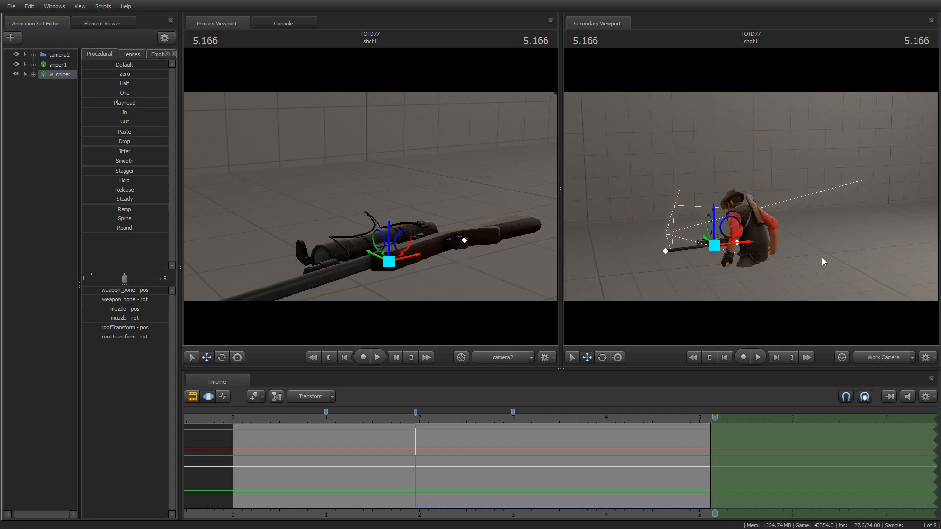
Rotate sniper1's bip_upperArm_R so his right hand reaches into the camera2 close-up above the rifle
left_click(761, 209)
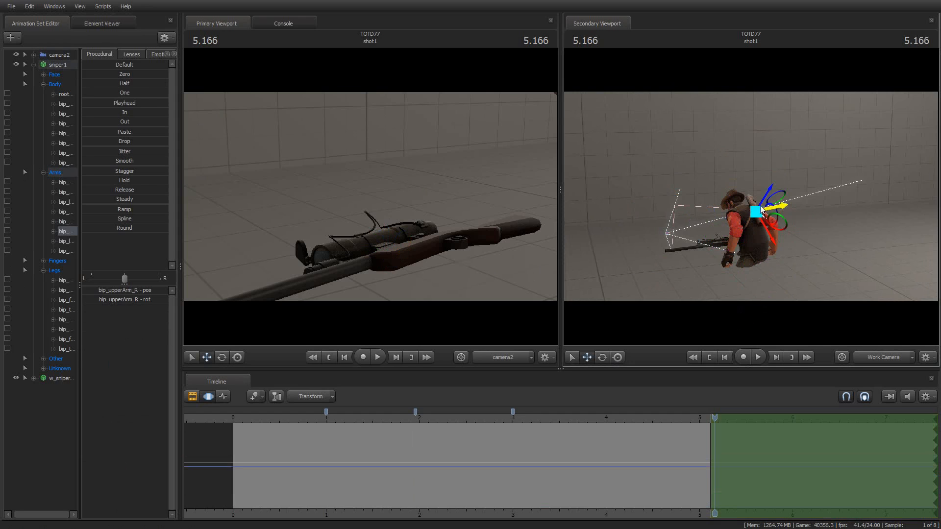
left_click(222, 356)
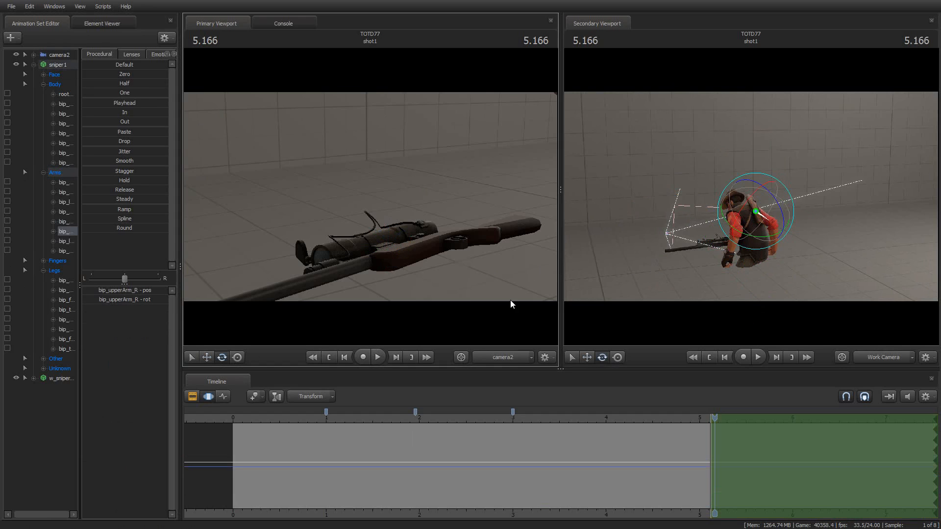
left_click_drag(742, 233, 777, 231)
left_click(237, 357)
left_click_drag(749, 195, 776, 182)
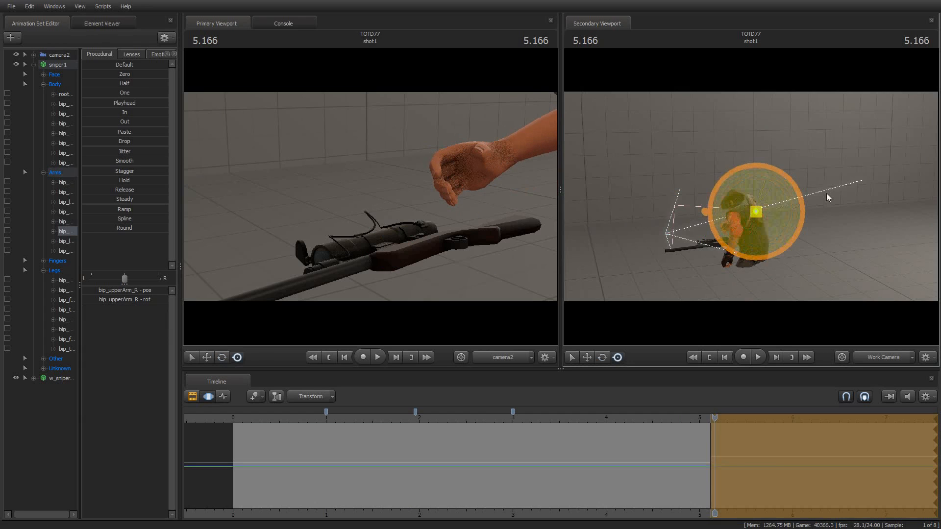
left_click_drag(621, 215, 565, 220)
key("d")
key("w")
key("d")
left_click_drag(750, 196, 651, 170)
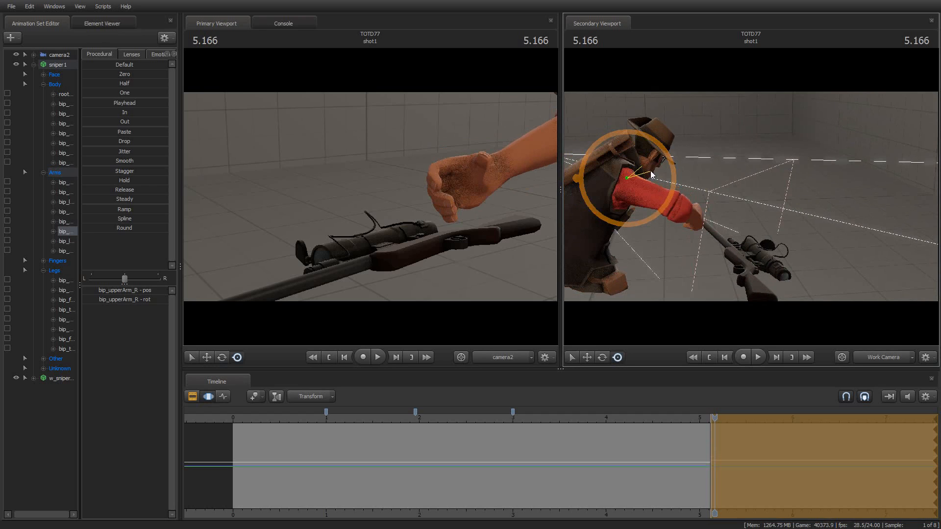
Rotate sniper1's bip_lowerArm_R so the right forearm angles down toward the rifle stock
key("ctrl")
left_click(682, 210)
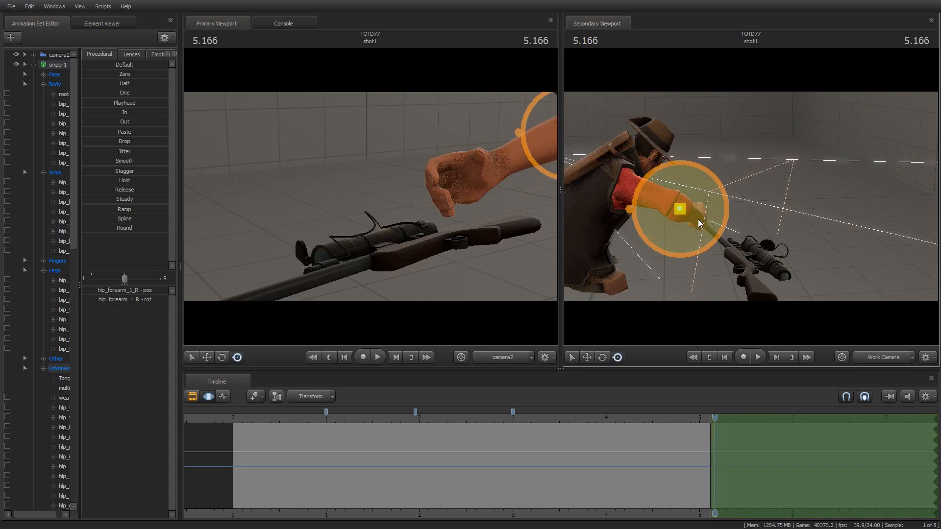
mouse_move(712, 219)
left_mouse_down()
mouse_move(661, 211)
mouse_move(706, 215)
left_mouse_up()
key("ctrl")
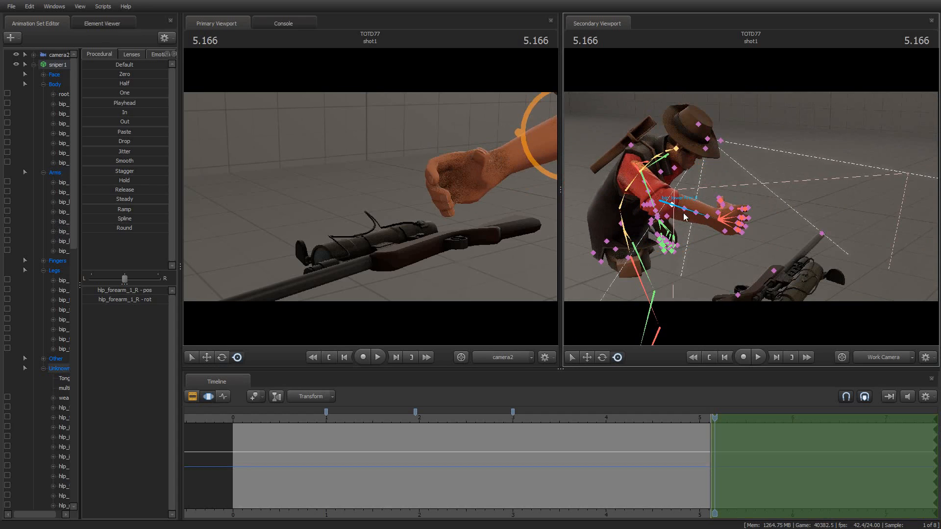
left_click(689, 211)
left_click_drag(700, 219, 666, 229)
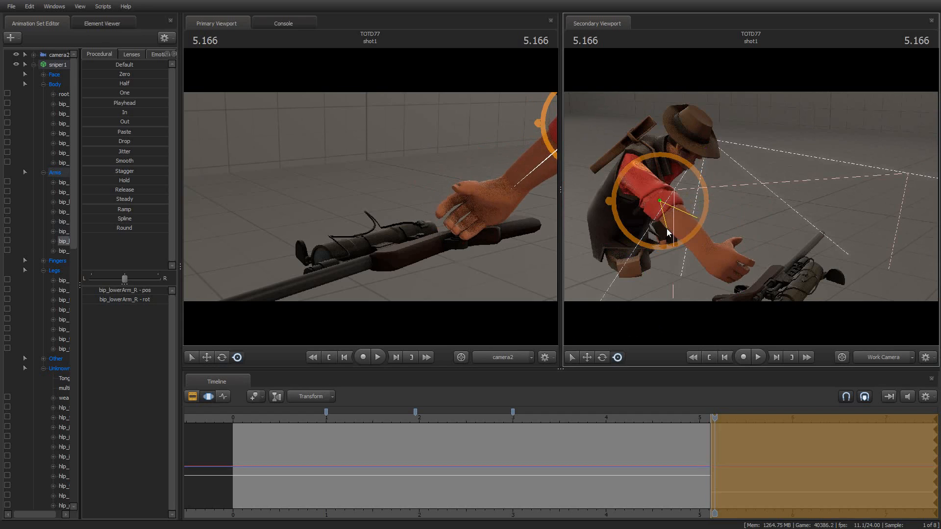
Rotate bip_hand_R palm down and readjust bip_lowerArm_R so sniper1's right hand rests on the rifle stock
key("ctrl")
left_click(715, 267)
left_click_drag(719, 269, 681, 220)
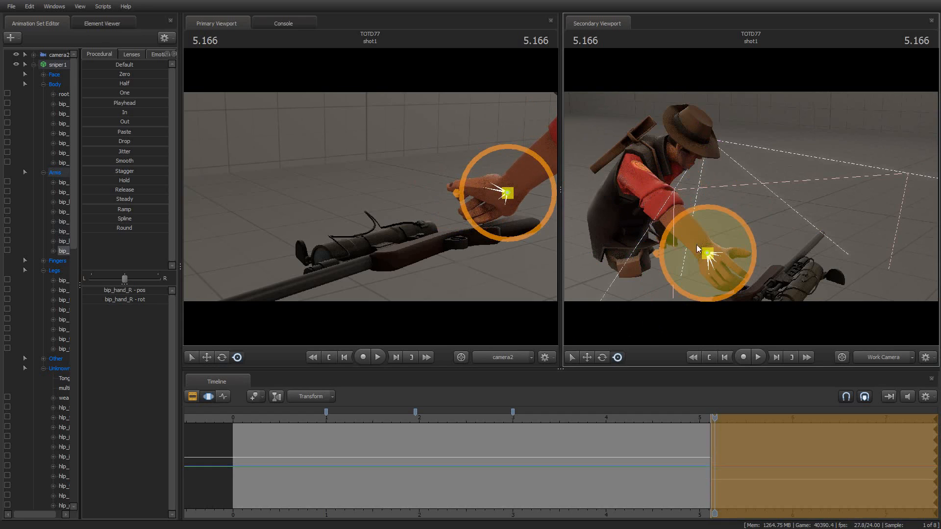
left_click_drag(676, 253, 687, 228)
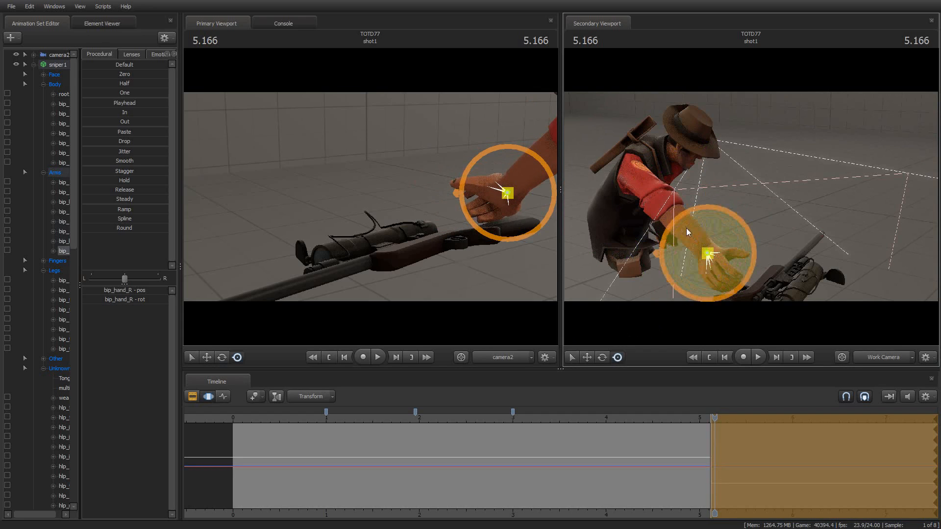
left_click(683, 226)
left_click_drag(674, 195, 672, 176)
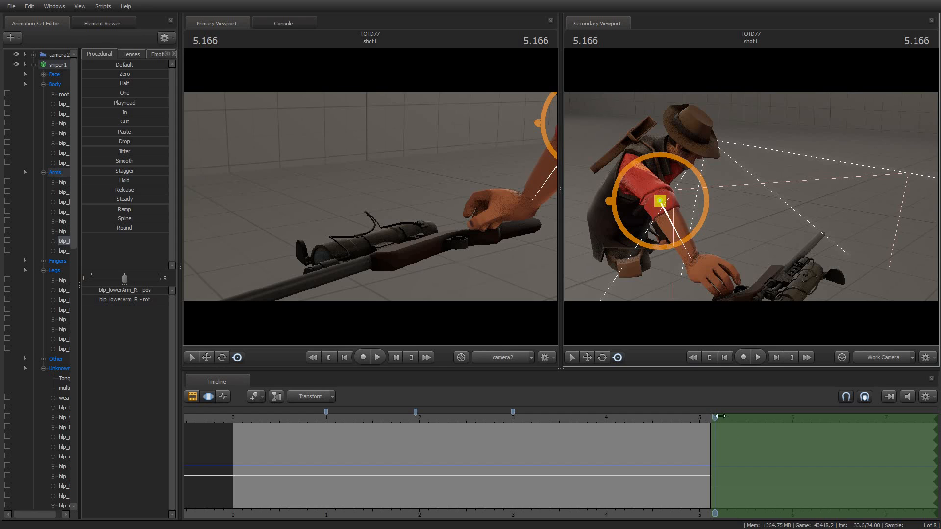
Bookmark the timeline at 5.083 and play the shot through to 6.041
left_click_drag(711, 416, 709, 416)
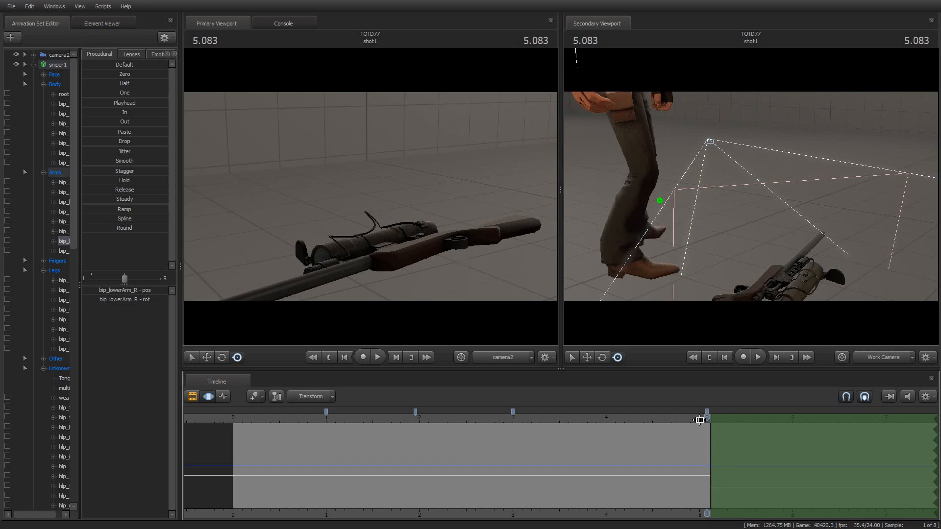
key("space")
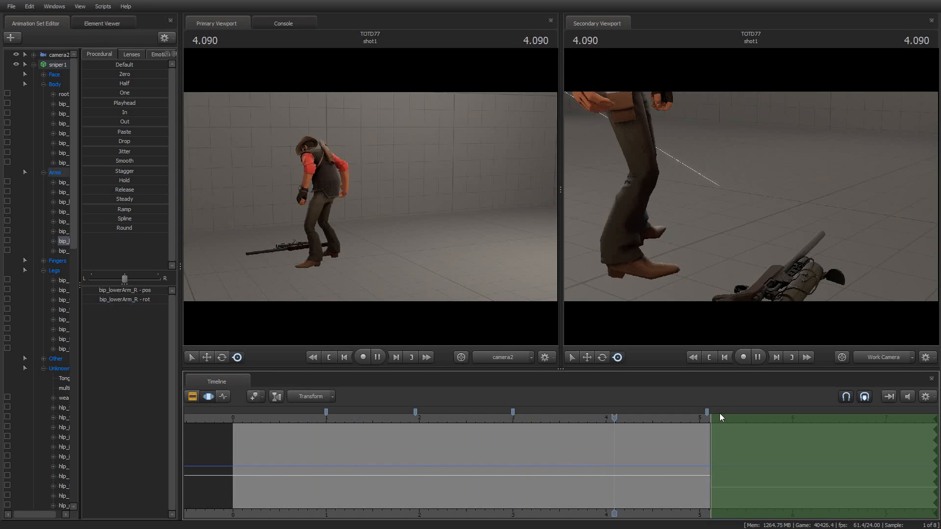
key("space")
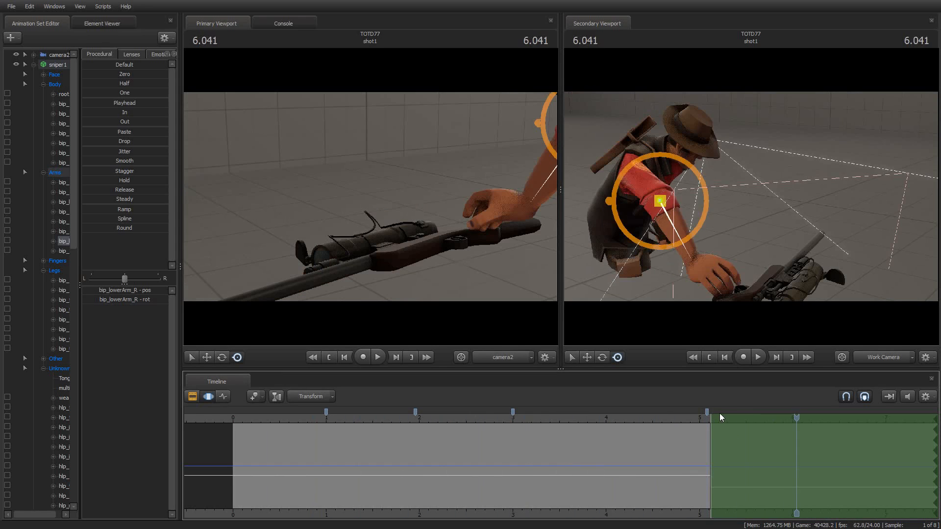
Start the time selection at about 6.0 seconds, bookmark 6.041 and collapse sniper1's control list
left_click_drag(711, 441, 793, 441)
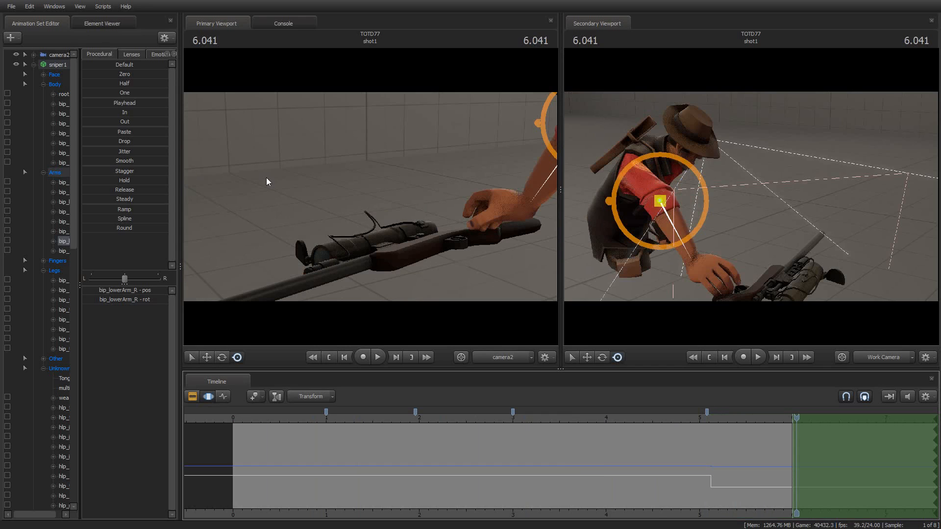
left_click(34, 64)
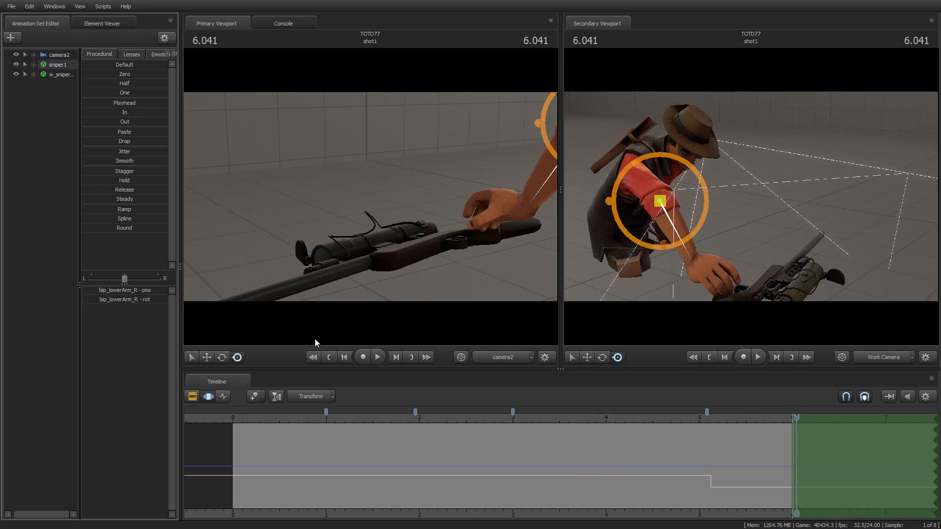
Try to reposition sniper1's bip_lowerArm_R at 6.041
left_click(206, 358)
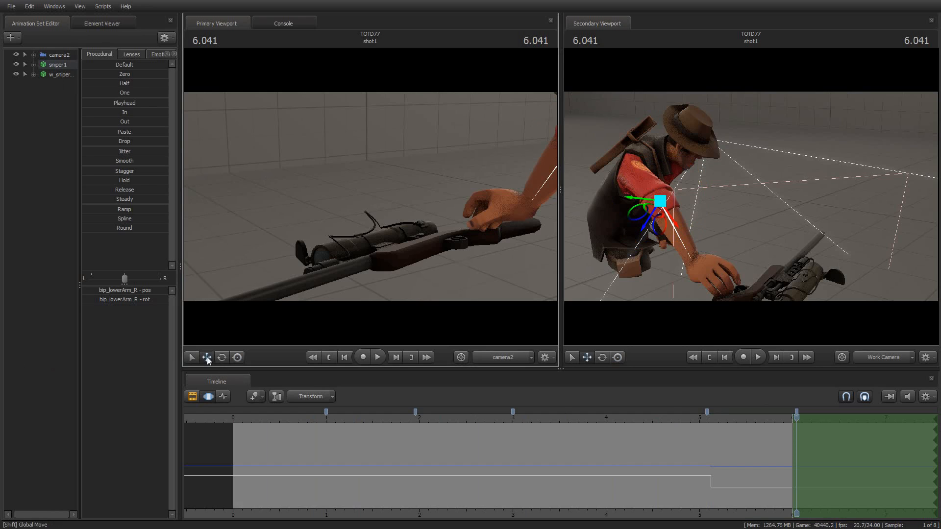
left_click(240, 358)
left_click_drag(661, 201, 659, 184)
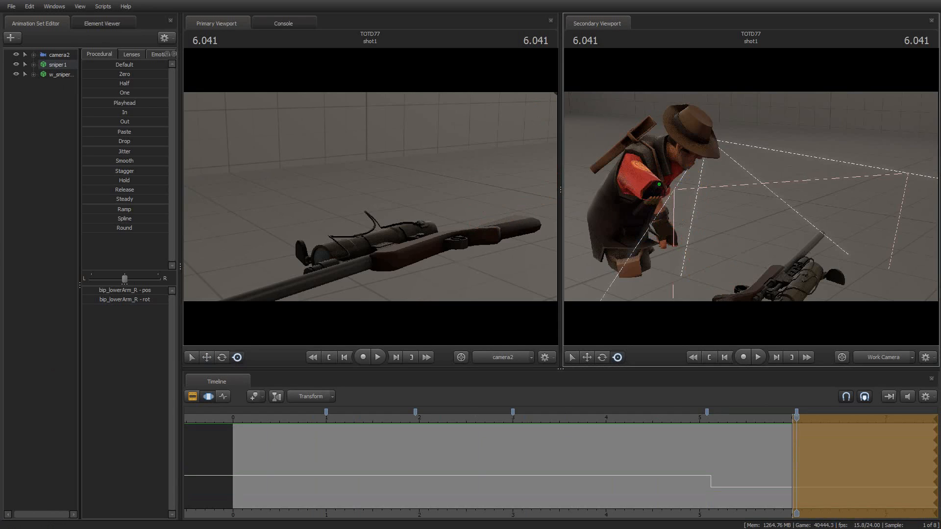
left_click_drag(750, 196, 700, 237)
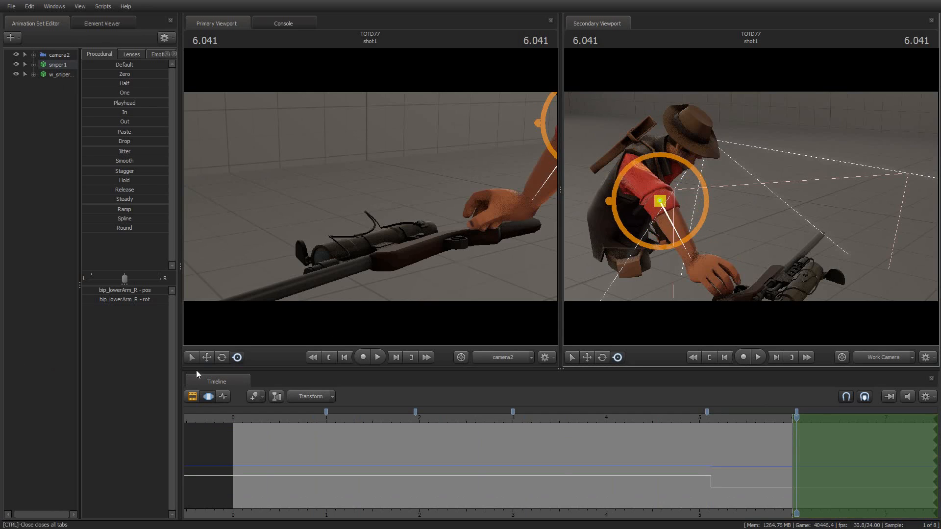
Raise sniper1's bip_pelvis vertically at 6.041 so he stands upright above the rifle
left_click(206, 358)
left_click(58, 66)
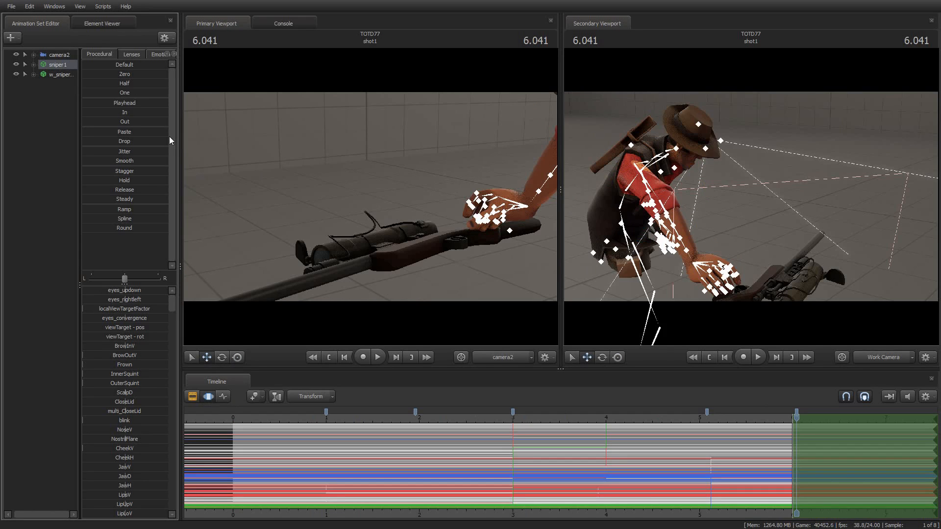
left_click(625, 230)
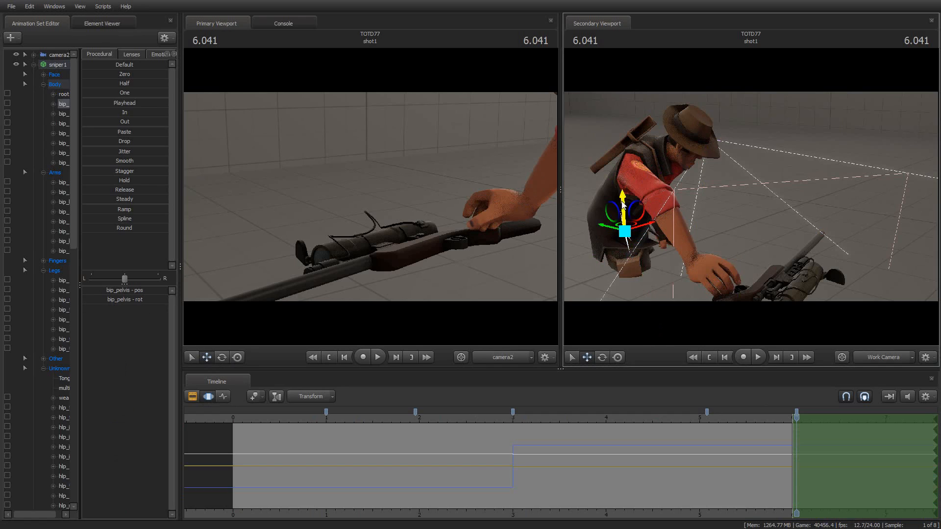
left_click_drag(623, 204, 619, 48)
key("s")
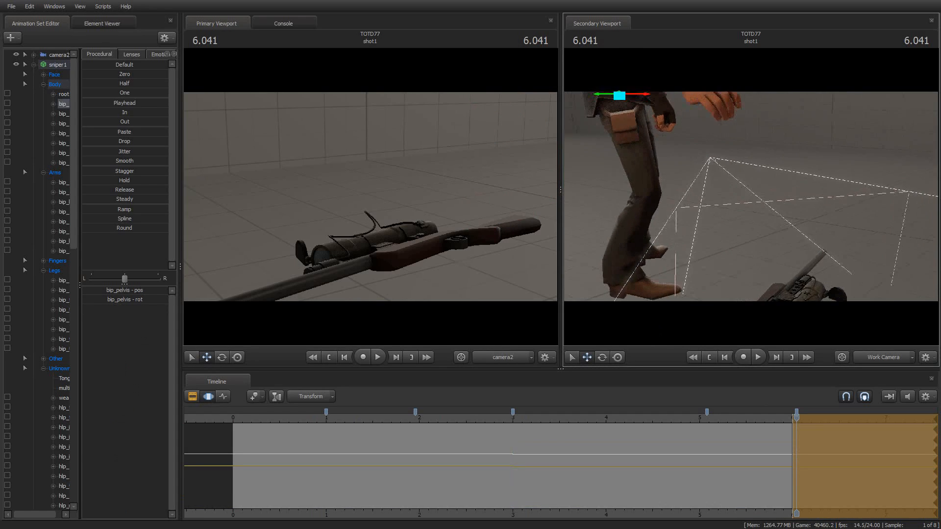
key("d")
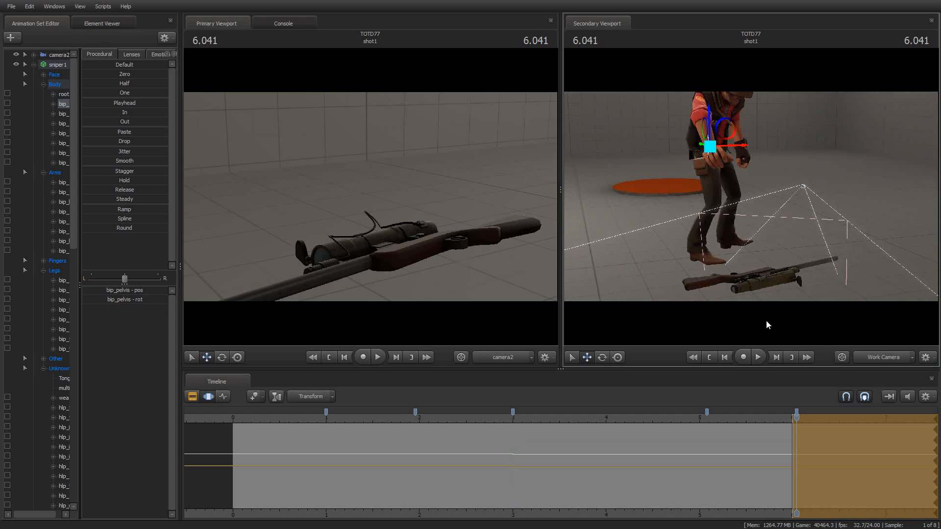
Select w_sniperrifle1 and lift it straight up from the floor to sniper1's right hand
key("ctrl")
left_click(768, 271, "ctrl")
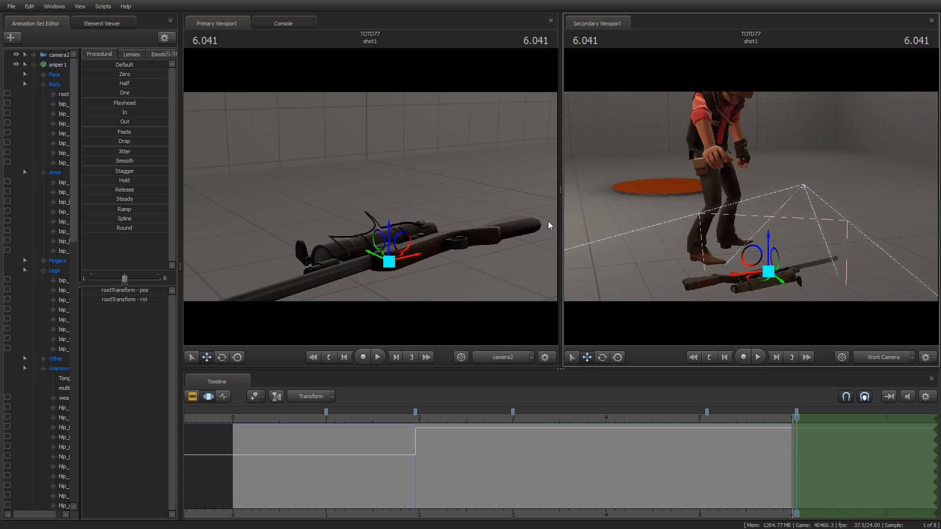
left_click(33, 65)
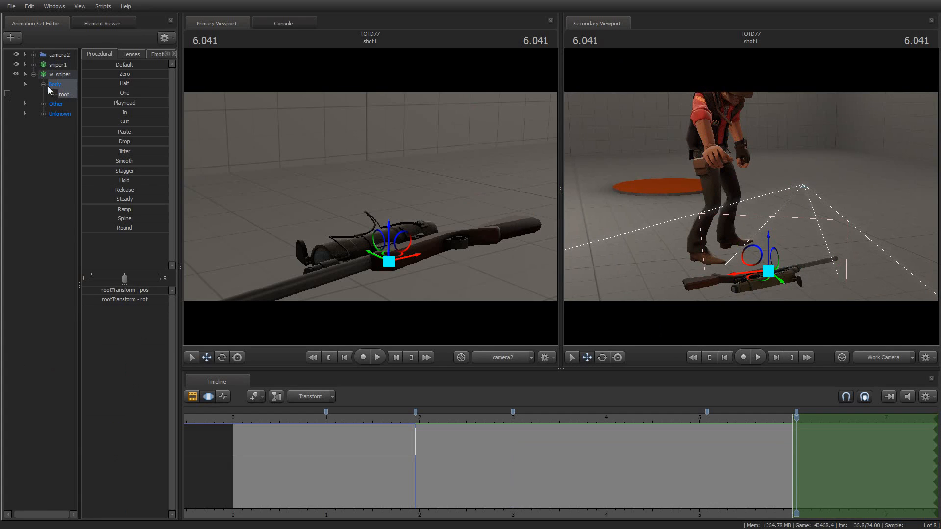
left_click(56, 74)
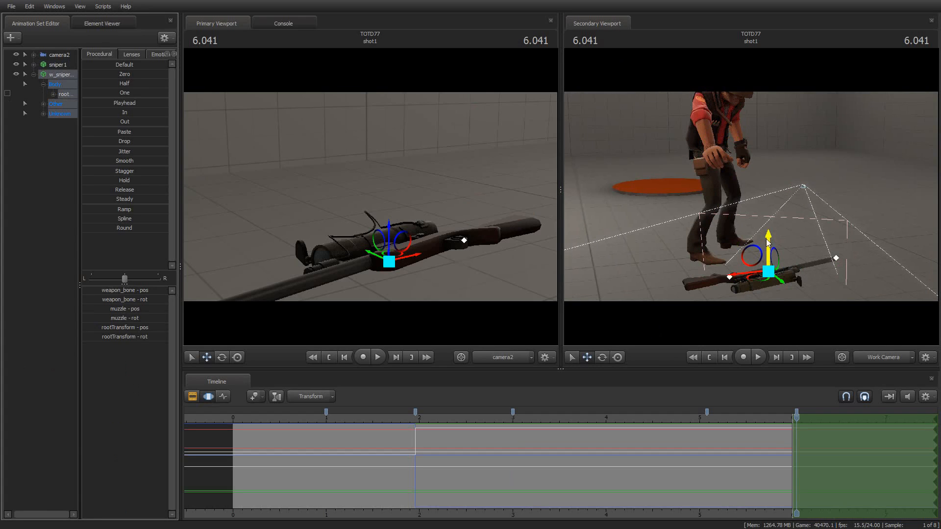
left_click_drag(767, 242, 772, 173)
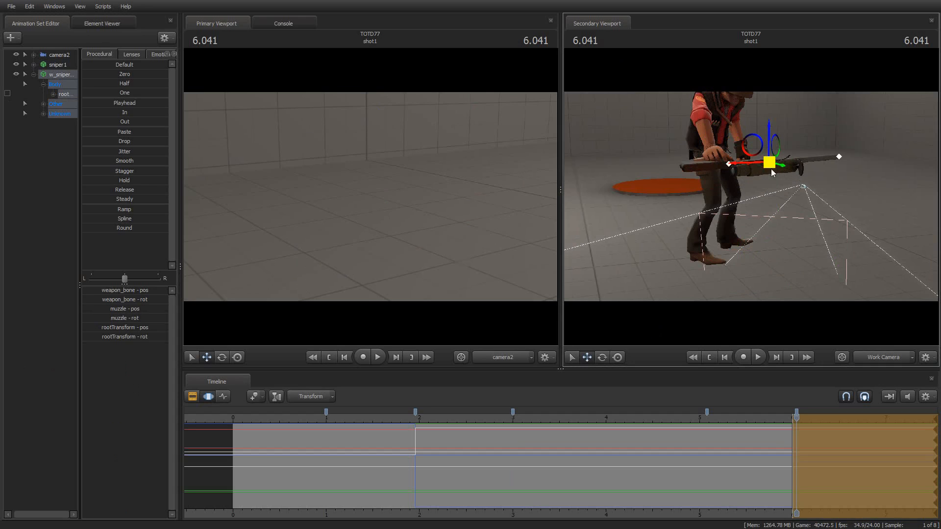
left_click_drag(647, 226, 650, 226)
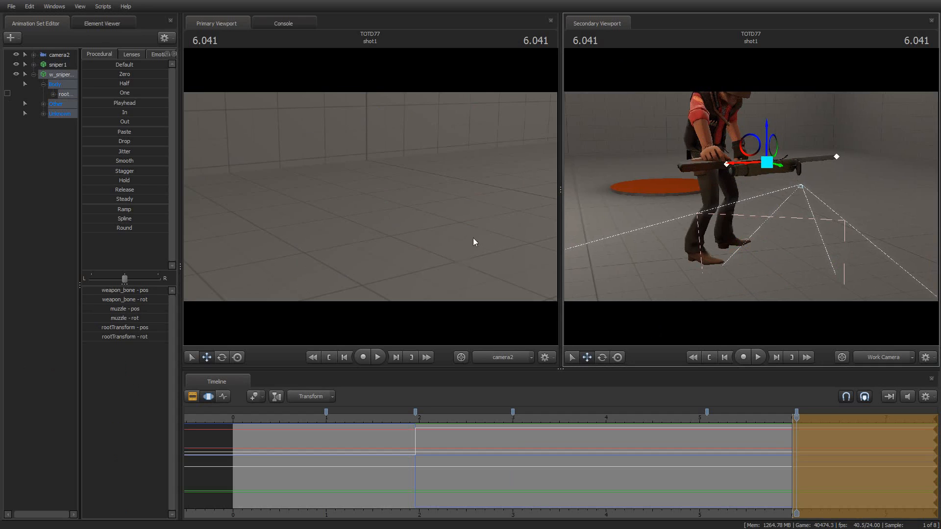
Reframe camera2 at 6.041 onto sniper1's upper body from the front
left_click(58, 55)
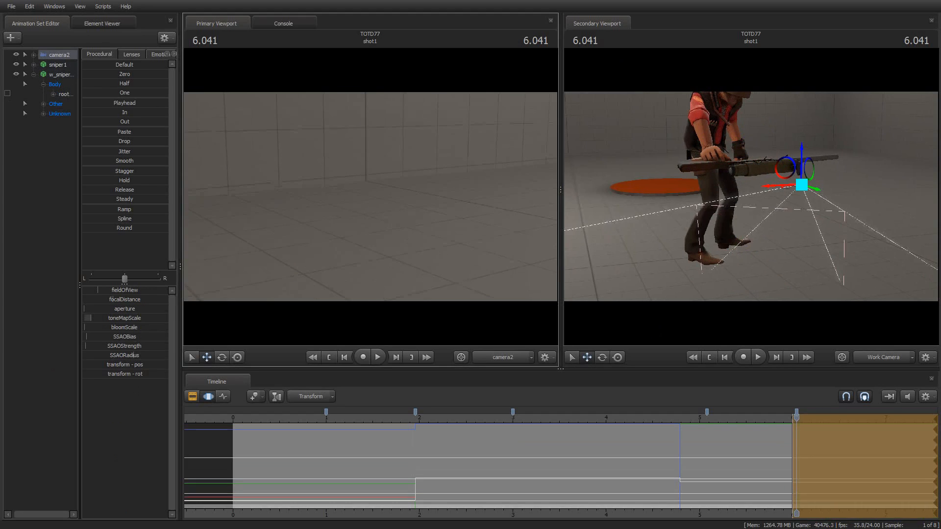
left_click_drag(370, 196, 2, 109)
key("z")
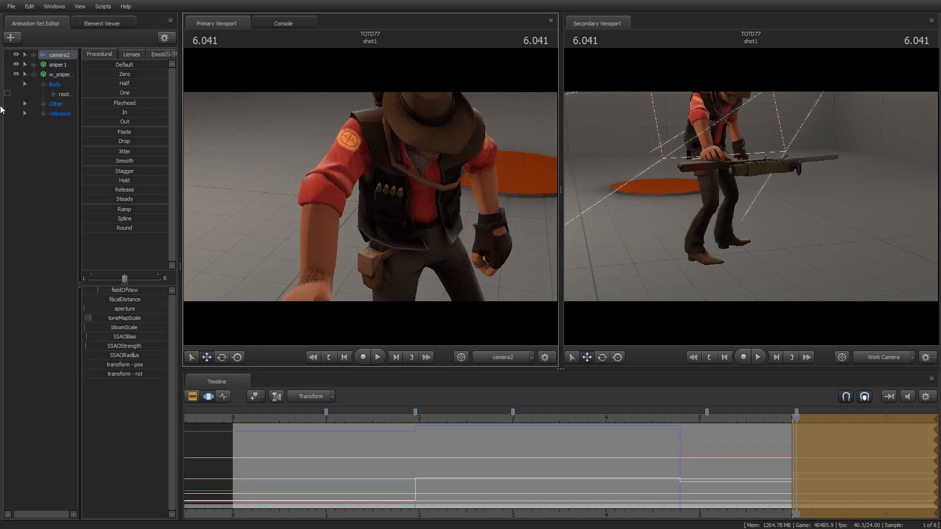
Import the stand_PRIMARY sequence onto sniper1 over the current time selection
left_click(60, 65)
right_click(61, 67)
mouse_move(109, 146)
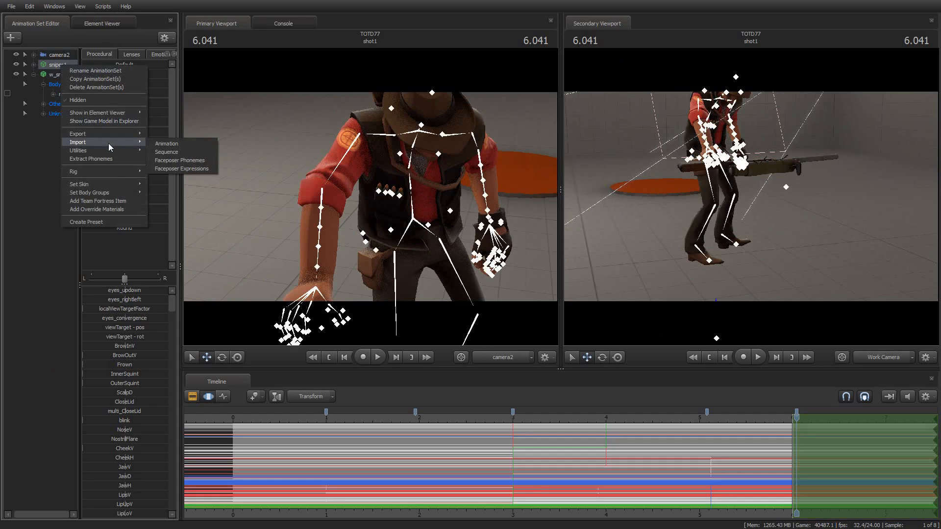
left_click(166, 152)
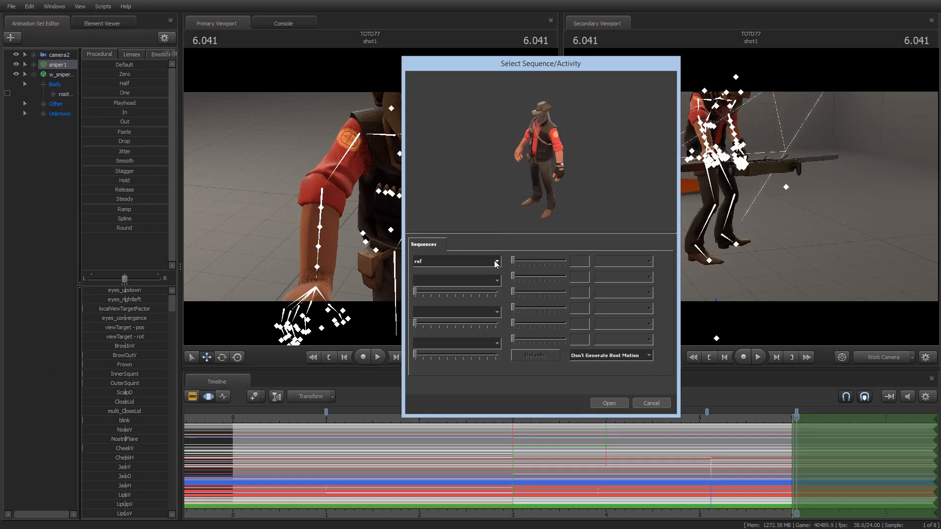
left_click(495, 264)
scroll(482, 307, "down", 5)
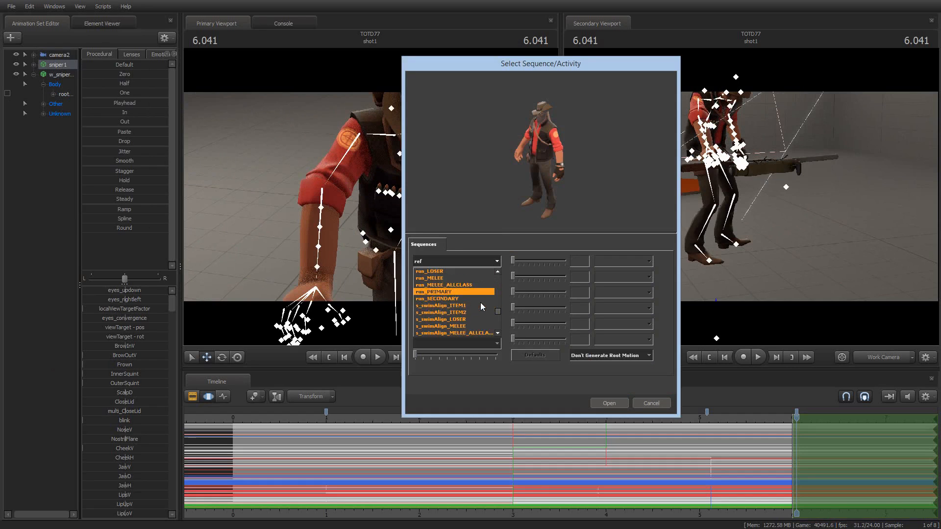
scroll(482, 308, "down", 4)
scroll(478, 302, "down", 1)
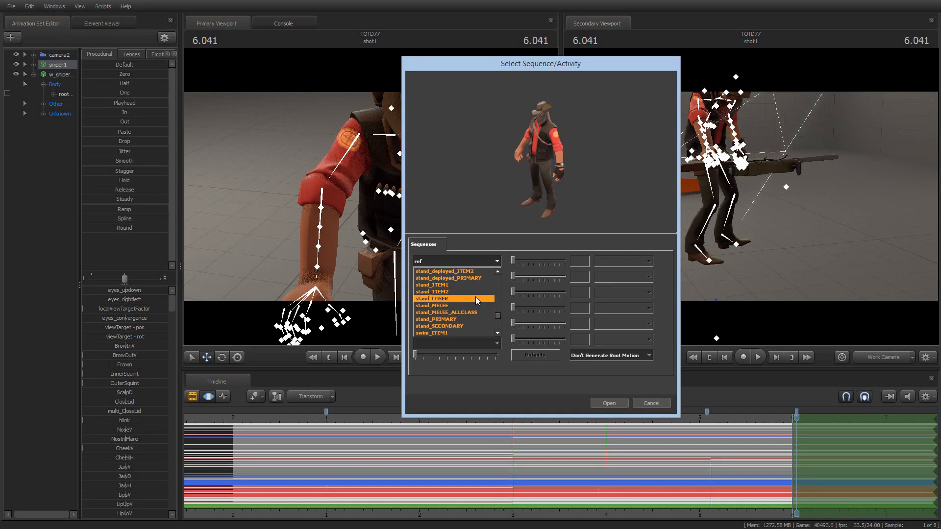
left_click(471, 319)
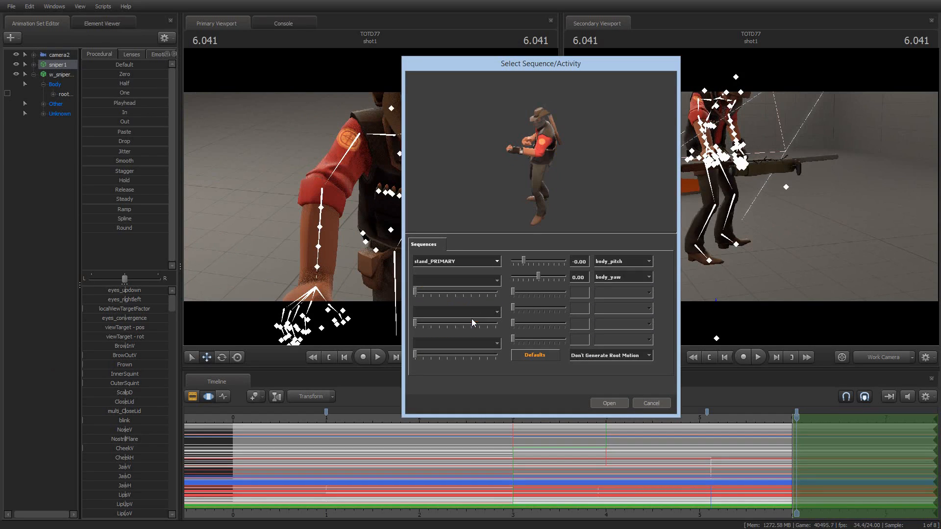
left_click(609, 403)
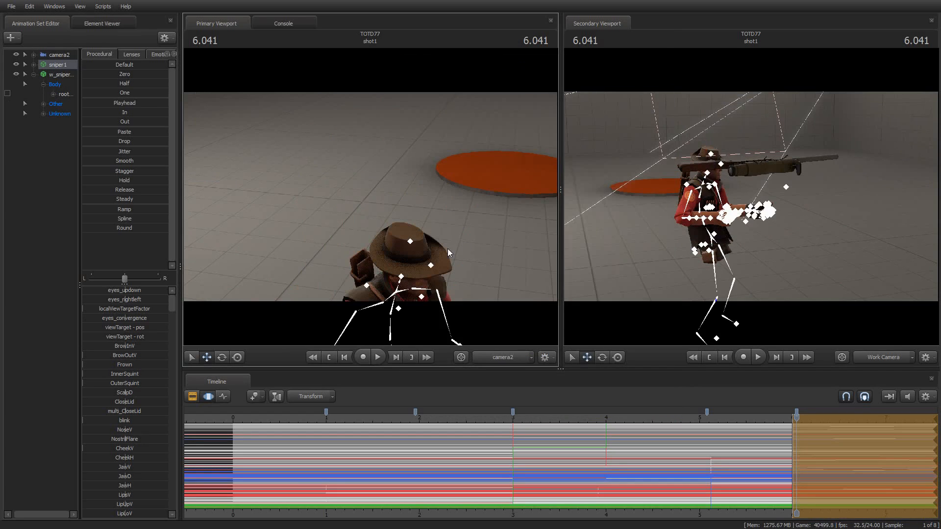
Go to 6.208 on the timeline and raise sniper1's rootTransform from beneath the rifle
left_click(59, 65)
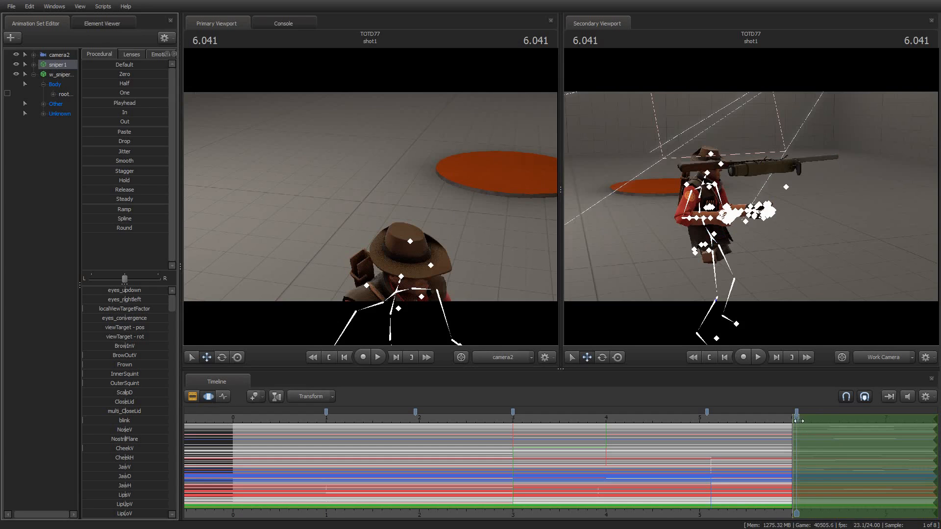
left_click_drag(799, 421, 810, 404)
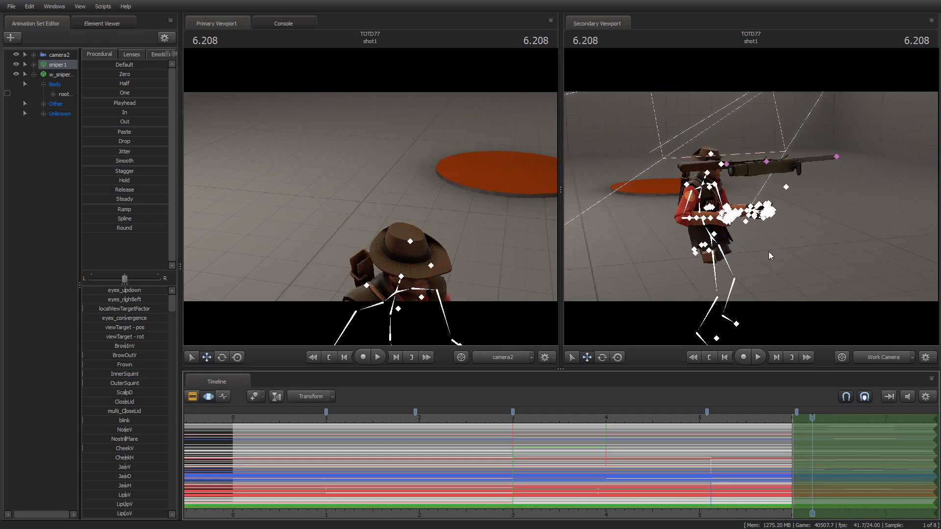
middle_click_drag(773, 260, 740, 199)
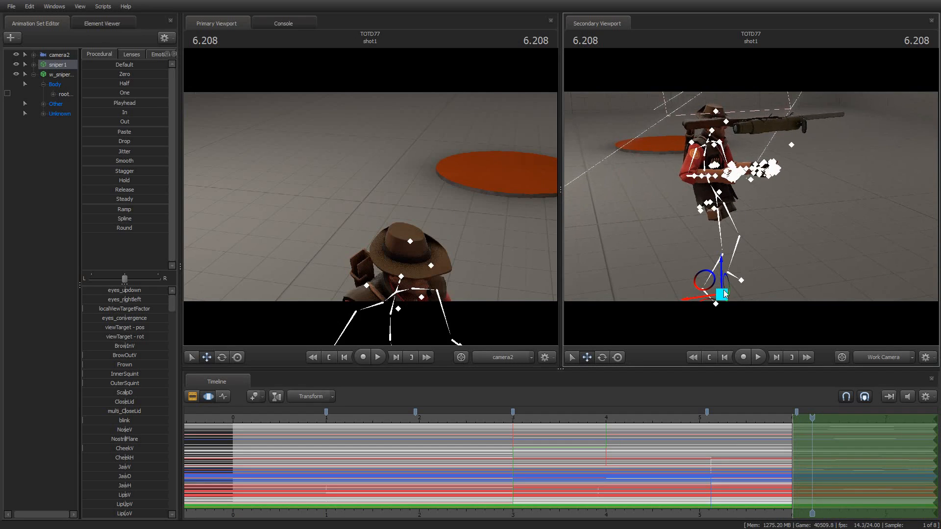
left_click_drag(724, 294, 728, 227)
left_click_drag(729, 188, 727, 113)
middle_click_drag(823, 154, 858, 131)
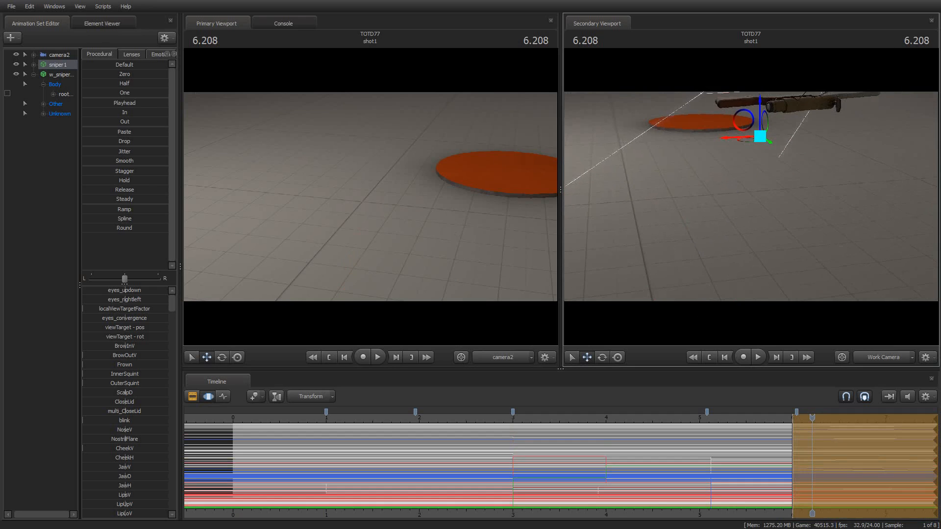
mouse_move(857, 130)
left_mouse_down()
mouse_move(855, 52)
mouse_move(860, 113)
mouse_move(872, 135)
mouse_move(872, 97)
mouse_move(867, 125)
left_mouse_up()
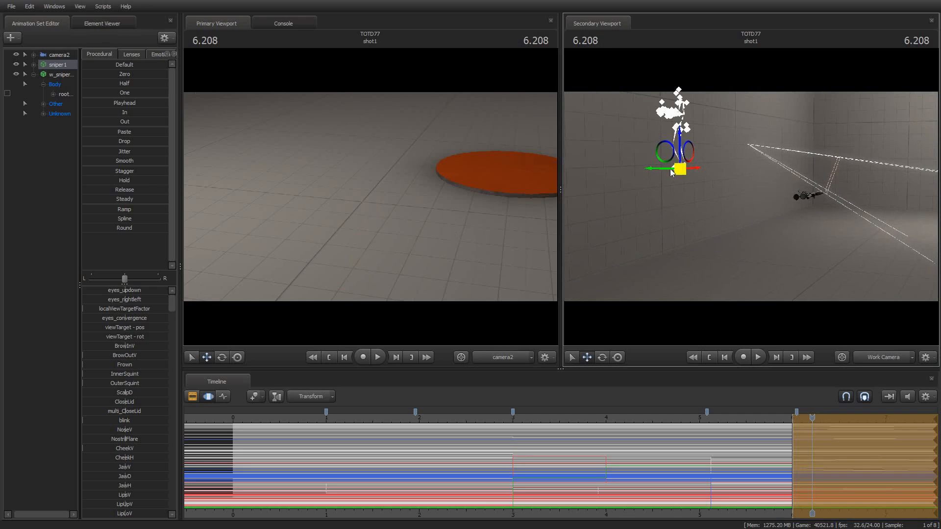
Bring sniper1's rootTransform across to the raised rifle so he stands directly behind it
left_click_drag(659, 168, 758, 247)
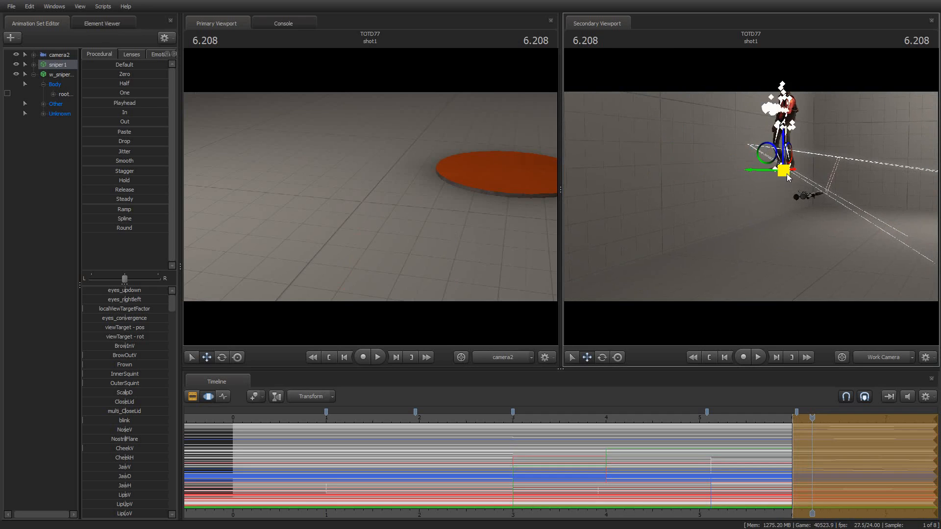
left_click_drag(782, 170, 935, 192)
left_click_drag(804, 209, 870, 211)
key("d")
left_click_drag(854, 179, 855, 258)
left_click_drag(668, 199, 736, 204)
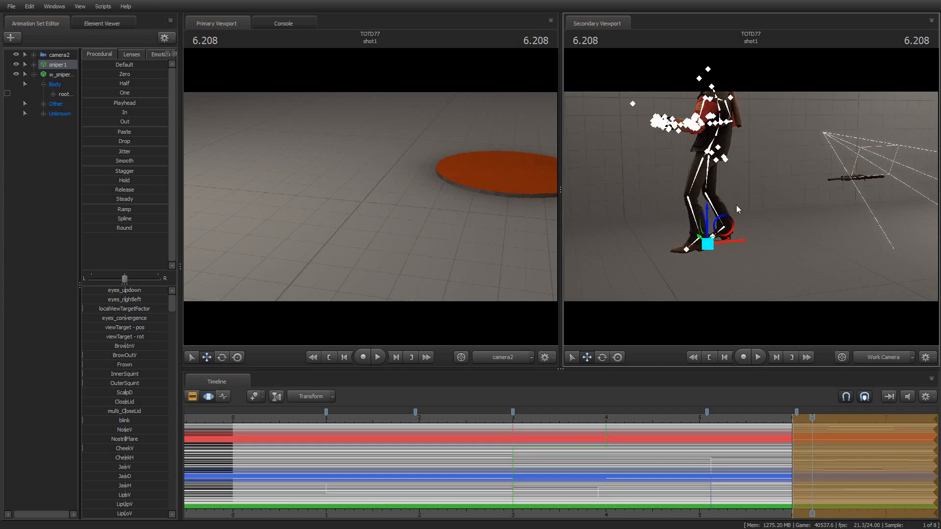
left_click_drag(706, 248, 880, 247)
left_click(459, 184)
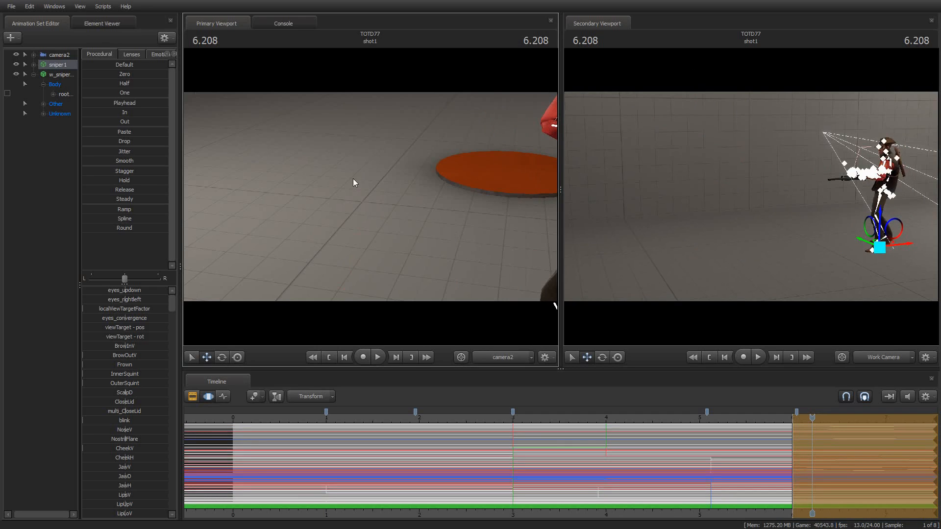
Reframe camera2 at 6.208 to a frontal medium shot of sniper1 from hat to hands
left_click(60, 56)
left_click_drag(370, 200, 387, 176)
key("s")
key("d")
key("s")
key("s")
key("w")
key("w")
key("w")
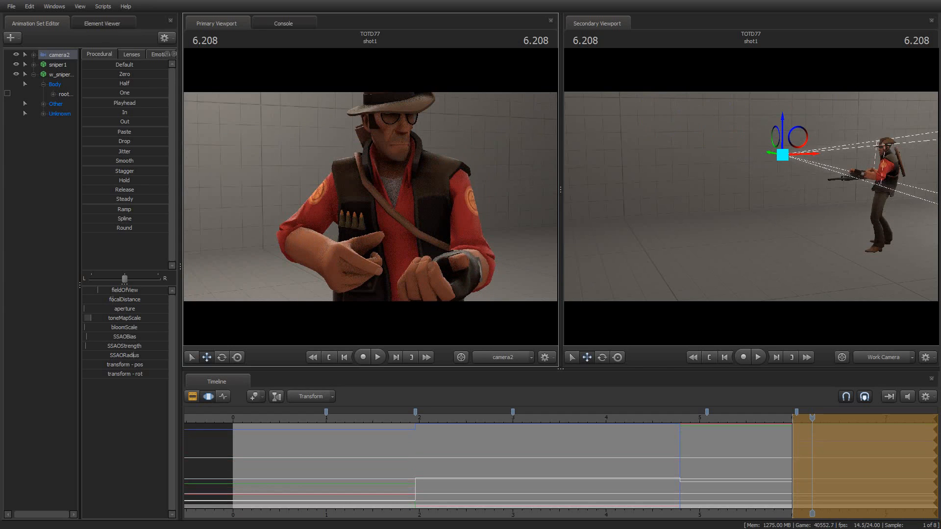
Widen the Animation Set Editor, collapse sniper1's other control groups and select weapon_bone in his Other group
left_click(57, 76)
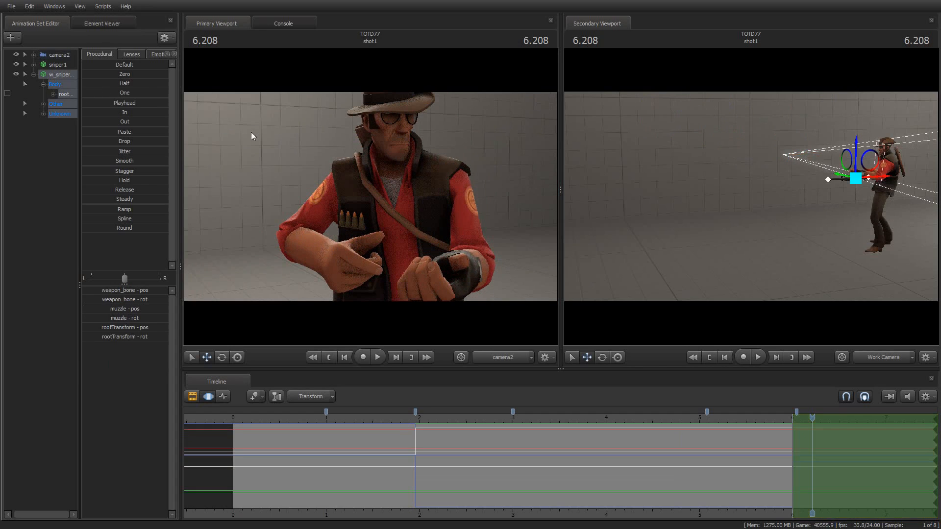
left_click(55, 63)
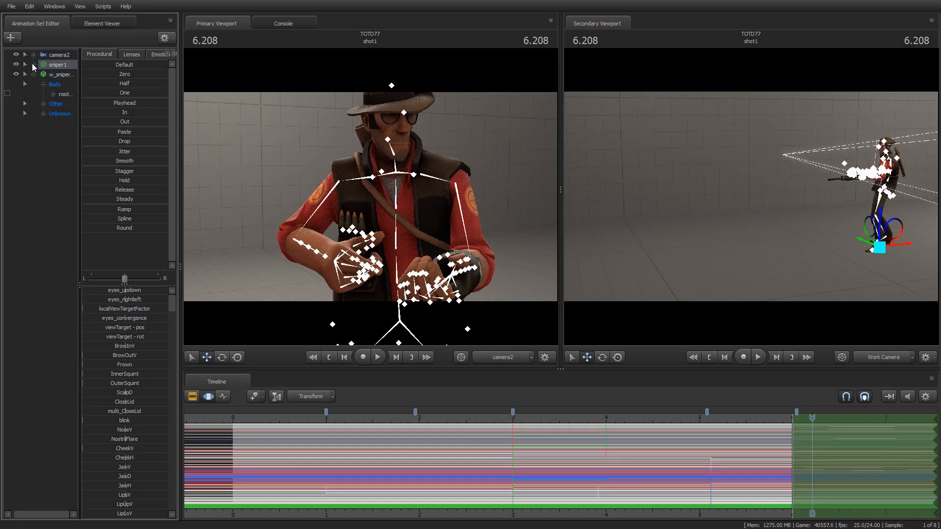
left_click(33, 64)
left_click(44, 85)
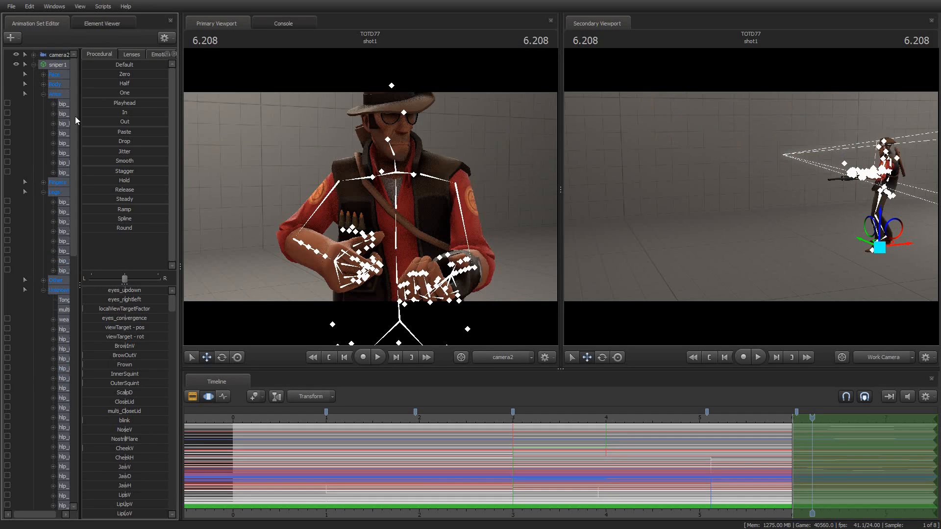
left_click_drag(181, 264, 300, 264)
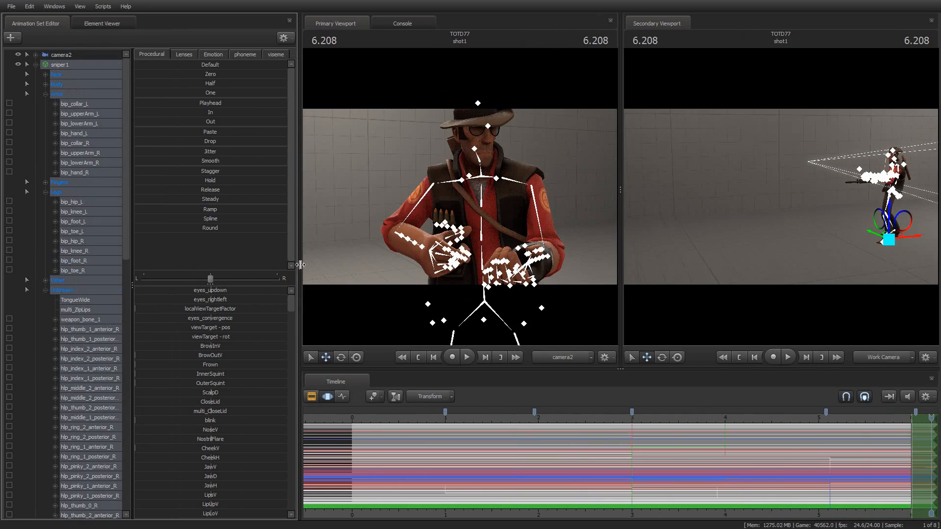
left_click(45, 94)
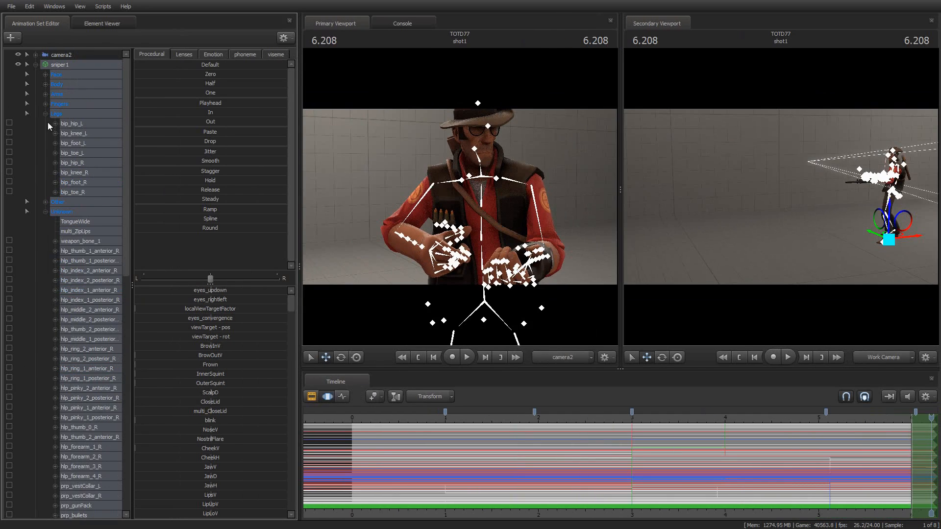
left_click(45, 114)
left_click(46, 133)
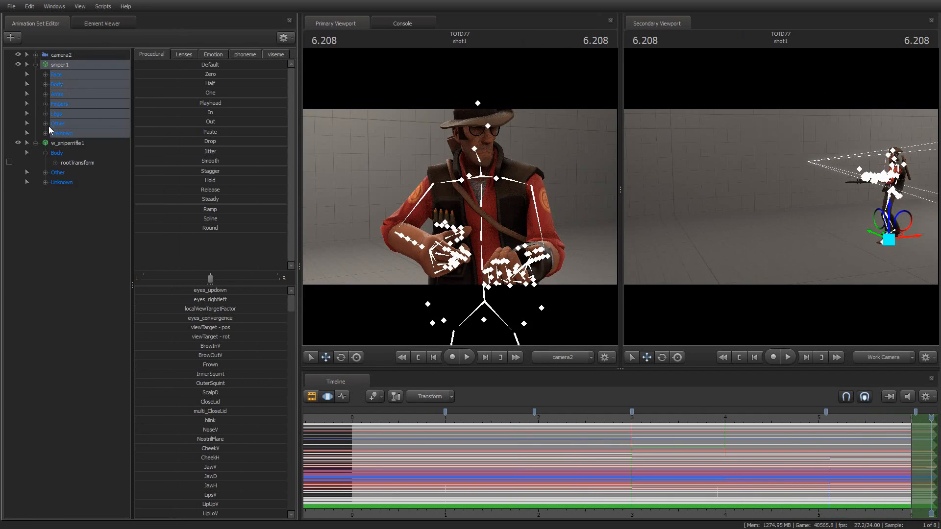
left_click(46, 124)
left_click(64, 133)
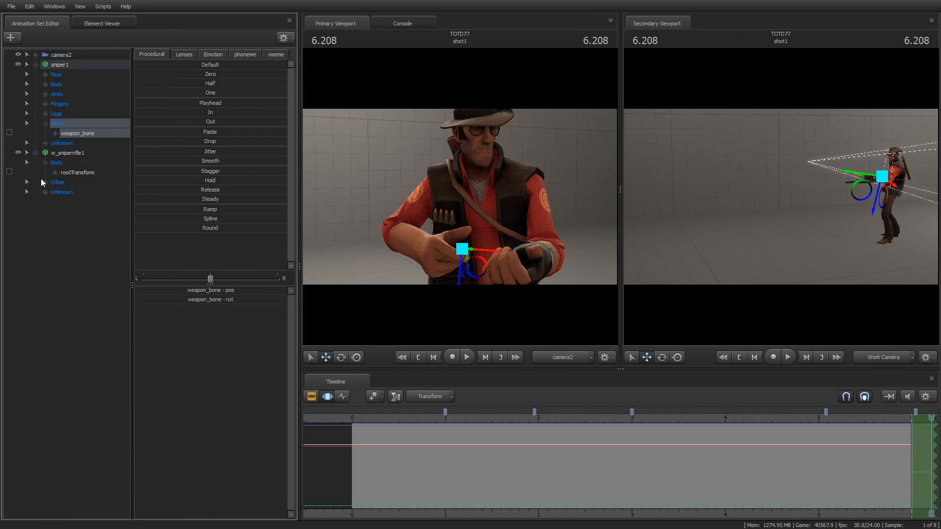
Lock w_sniperrifle1's weapon_bone to sniper1's weapon_bone and reset the whole rifle to Default
left_click_drag(77, 192, 73, 125)
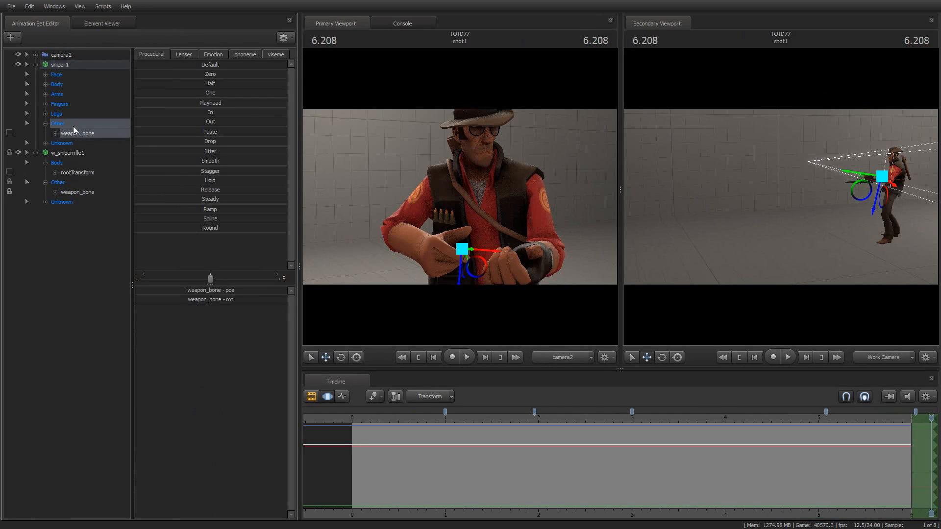
left_click(61, 153)
left_click_drag(136, 64, 509, 107)
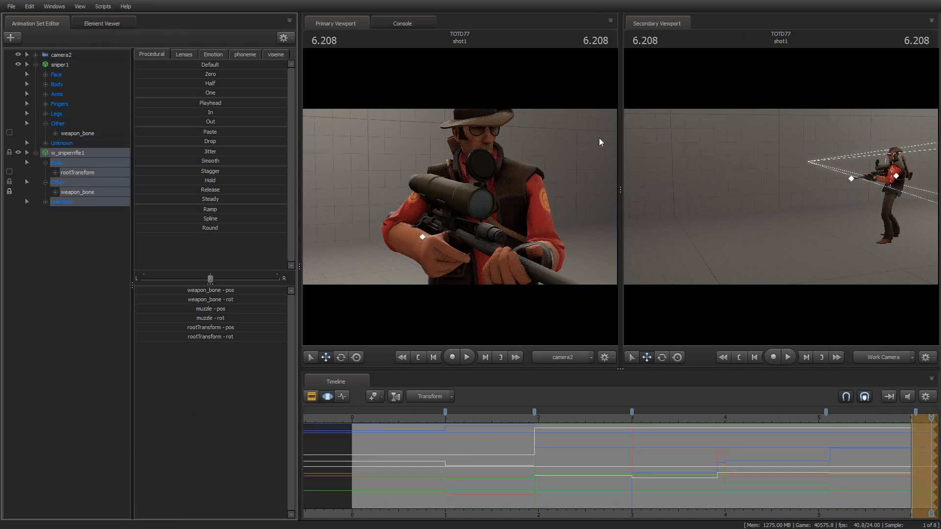
Pull camera2 back at 6.208 and reframe it as a wider frontal shot showing sniper1 from hat to waist with the rifle
left_click(58, 55)
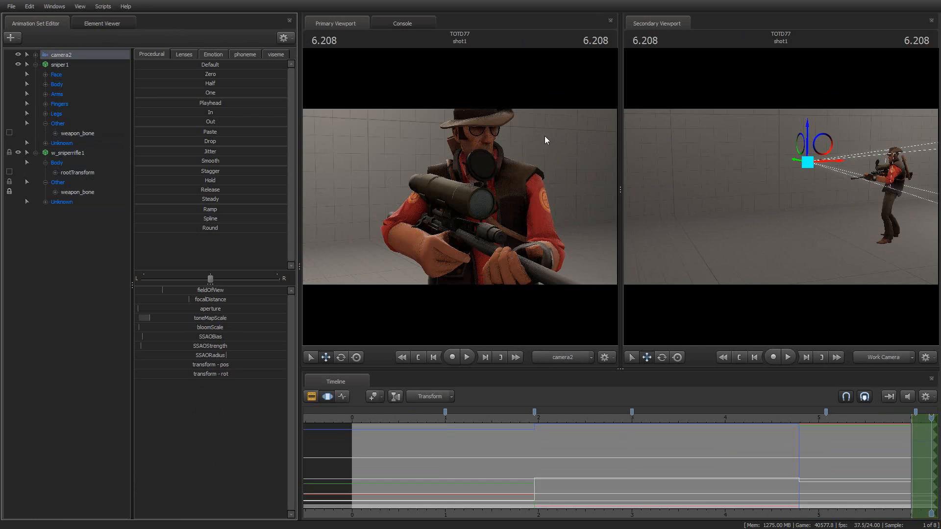
mouse_move(543, 136)
left_mouse_down()
mouse_move(532, 128)
mouse_move(539, 142)
left_mouse_up()
key("w")
key("s")
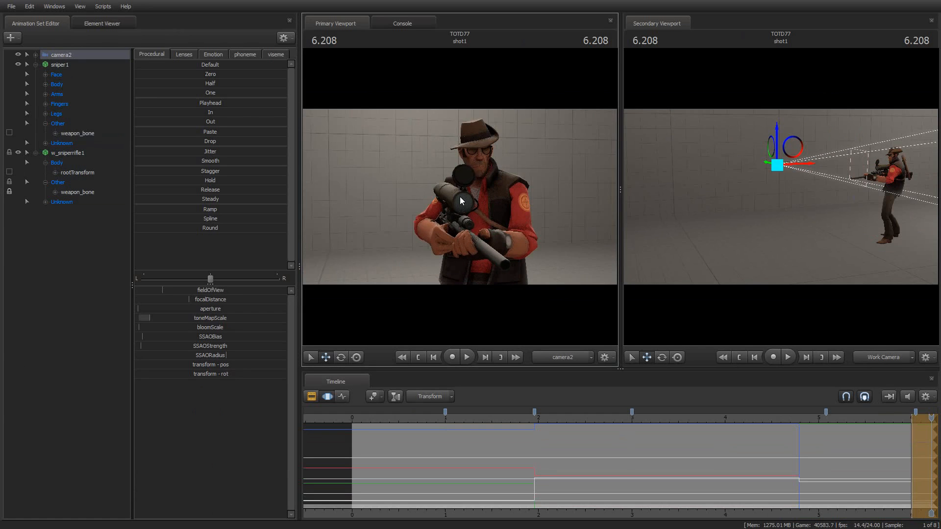
Play the shot through, narrow the Animation Set Editor to enlarge the viewports, and stop playback at 7.375
key("space")
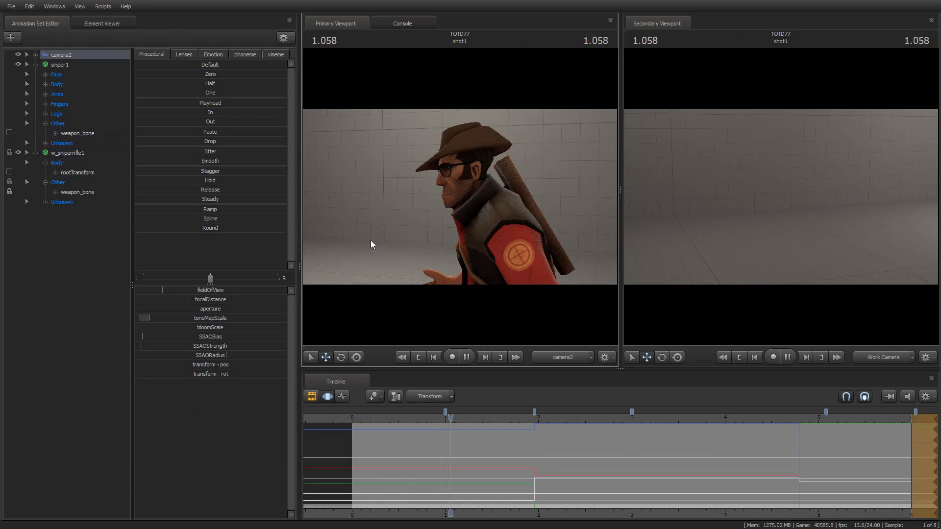
left_click_drag(299, 266, 172, 270)
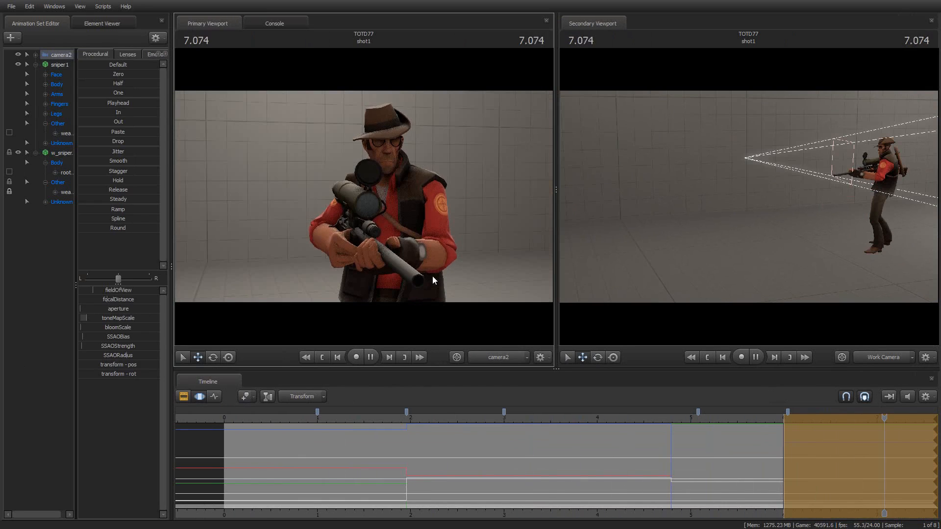
key("space")
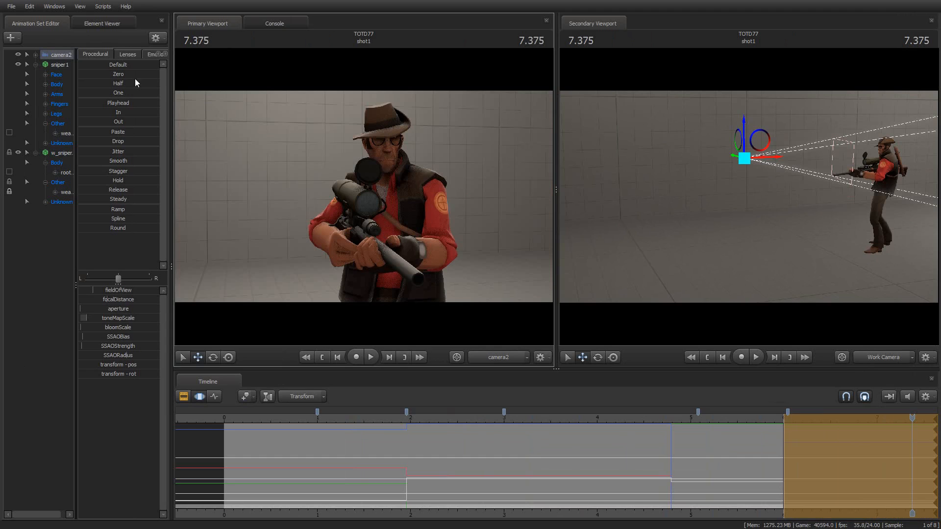
Move the start of the time selection to just before 7 seconds and reframe camera2 as a close-up of sniper1's face
left_click(54, 66)
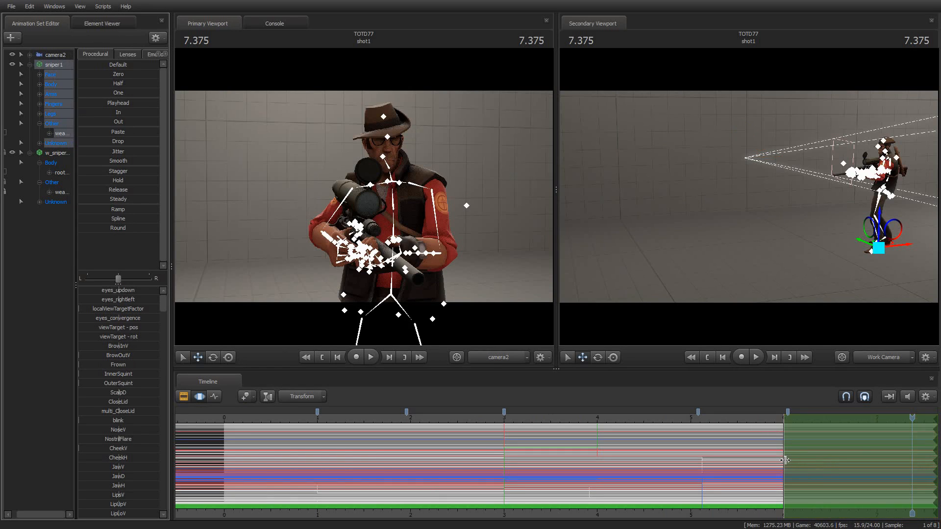
left_click_drag(784, 461, 869, 450)
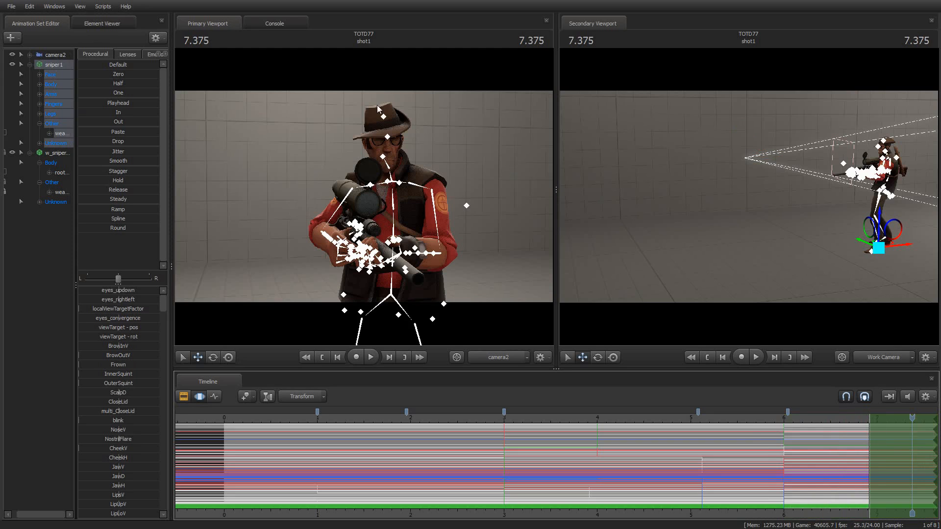
left_click(53, 55)
left_click_drag(463, 149, 463, 149)
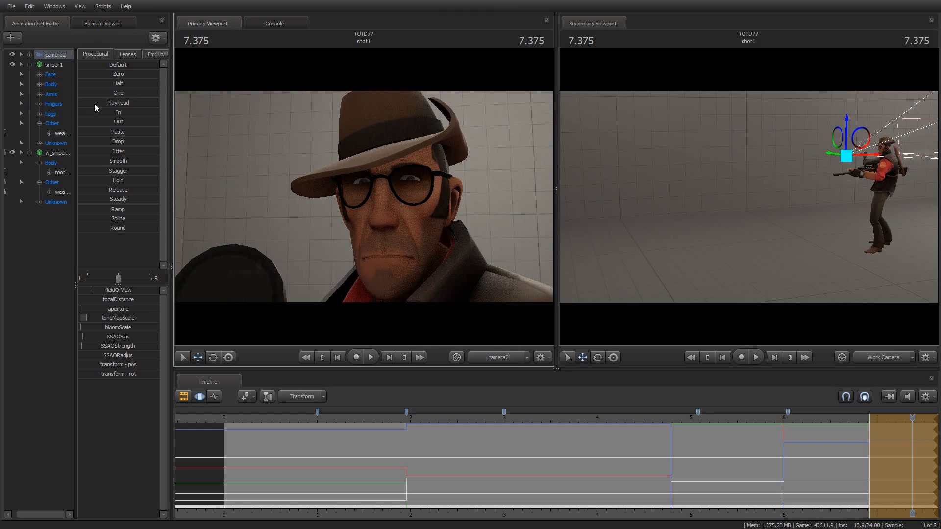
left_click(49, 63)
right_click(49, 63)
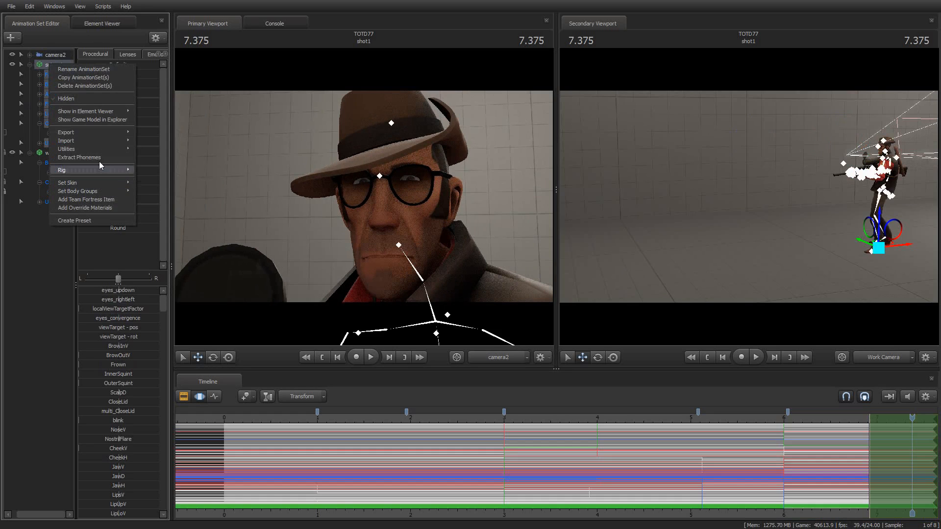
left_click(101, 302)
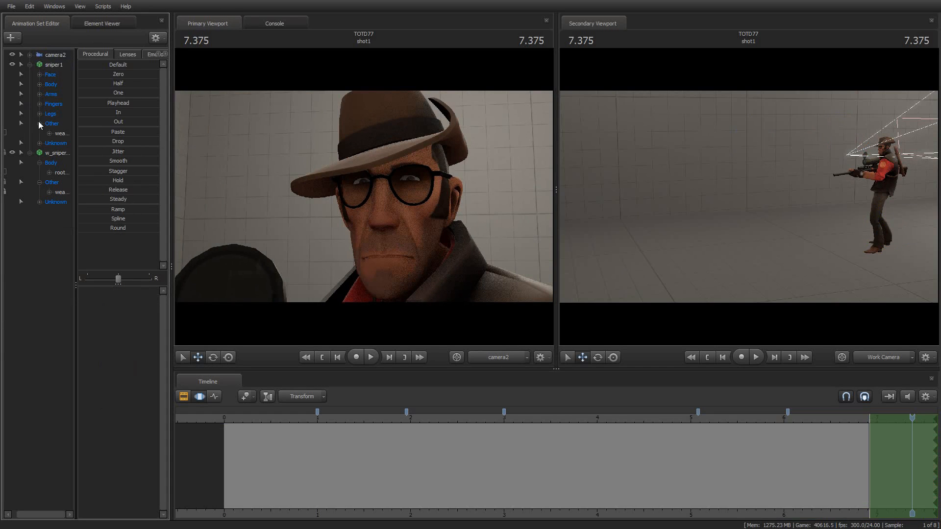
Apply the happySmall emotion preset to sniper1 within the time selection so his face changes to a slight smile
left_click(51, 64)
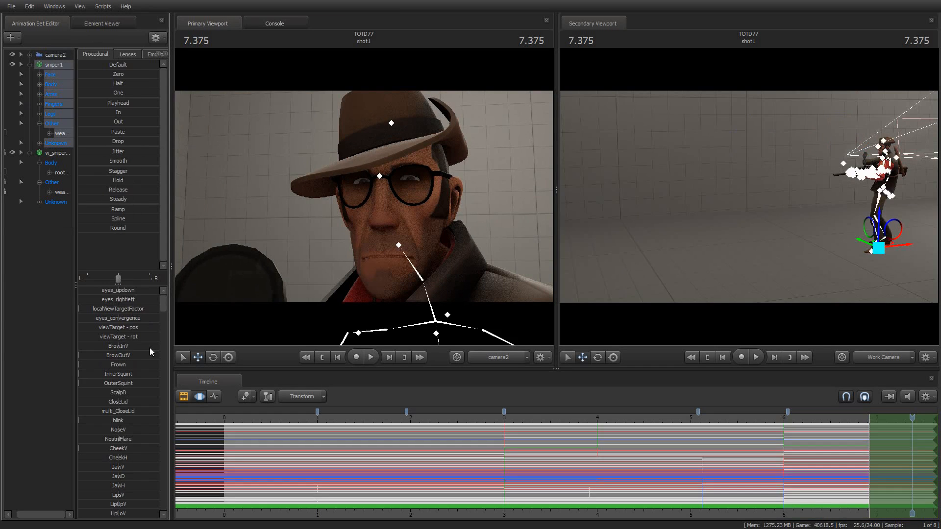
scroll(149, 427, "down", 15)
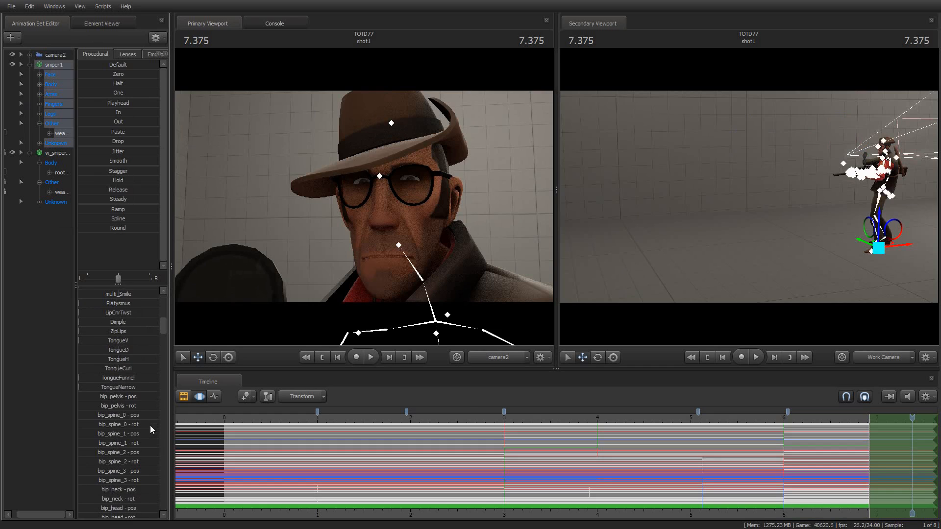
scroll(149, 422, "up", 7)
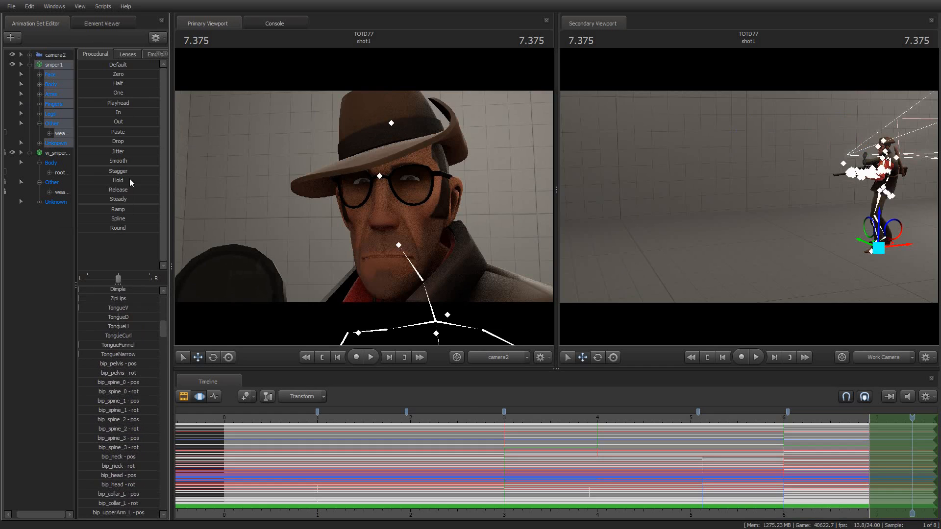
left_click(145, 54)
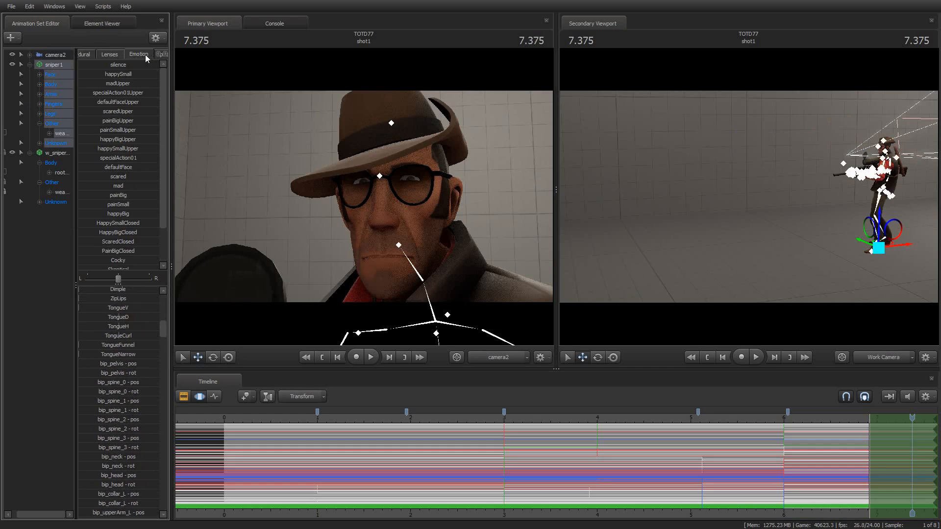
left_click(84, 74)
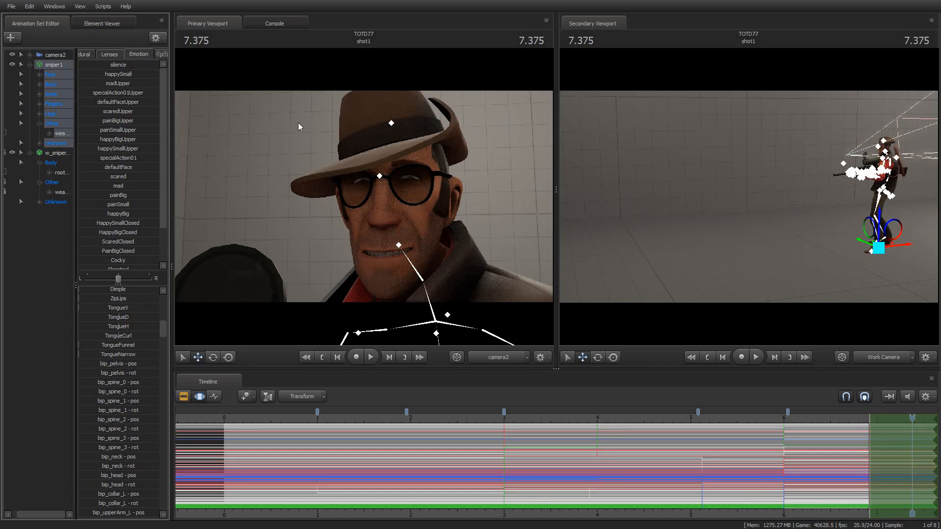
Play back the blocked-out shot to review the successive poses and camera framings
key("space")
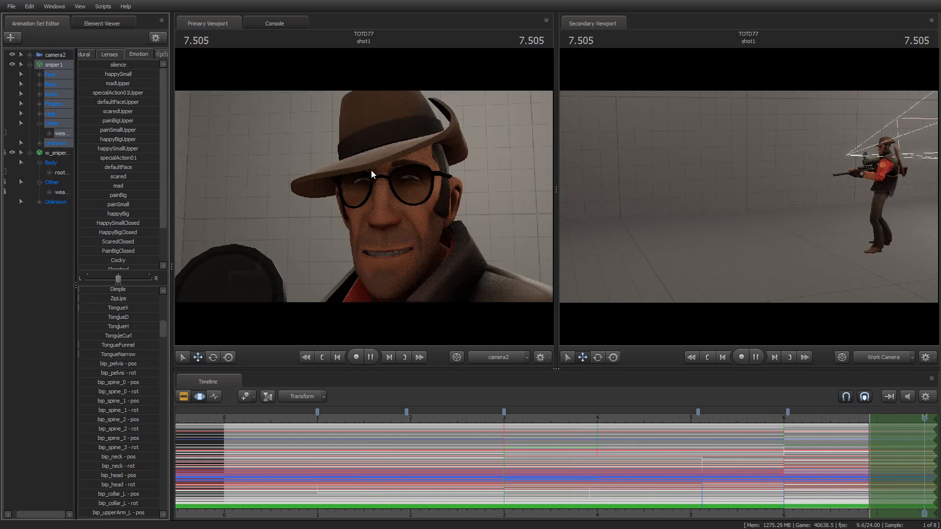
key("space")
key("space")
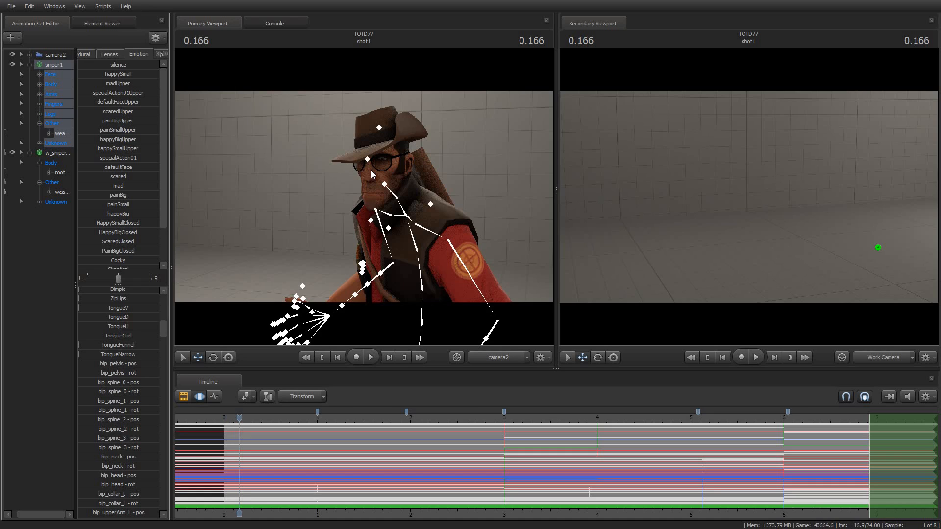
Return the playhead to 0.000 and extend the time selection over the entire timeline with sniper1 selected
key("Home")
key("ctrl+a")
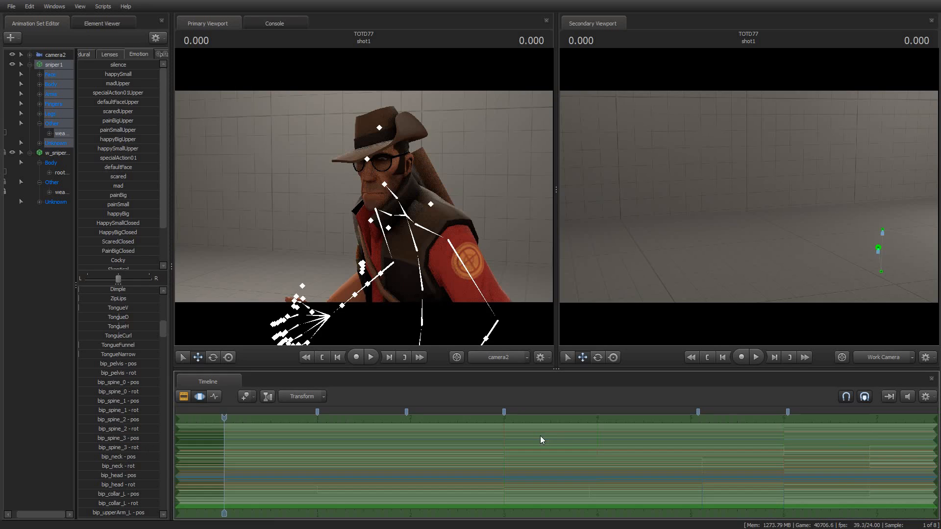